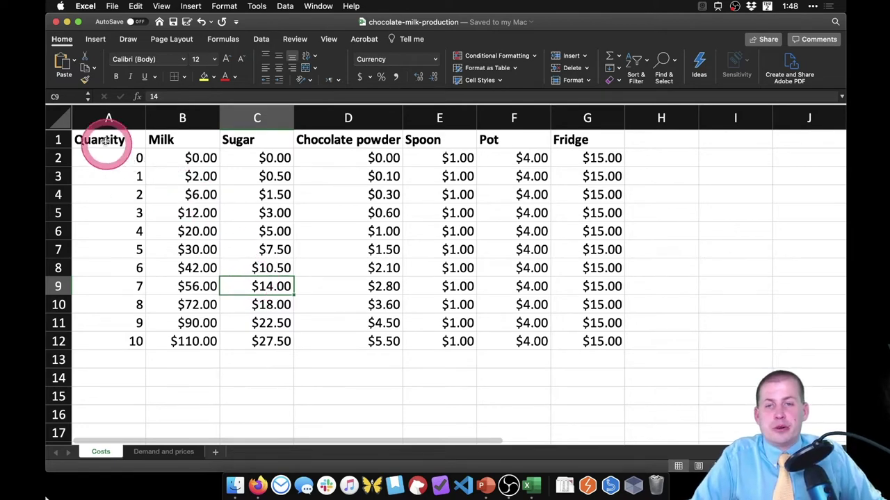
Step: Examine the production cost table, including the quantities and the cost of each input at the highest quantity
left_click_drag(103, 148, 586, 341)
left_click(274, 357)
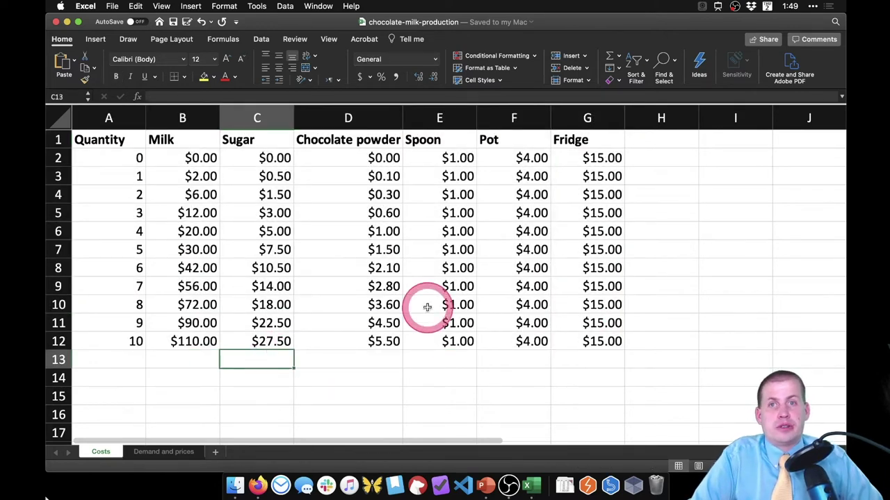
left_click(120, 173)
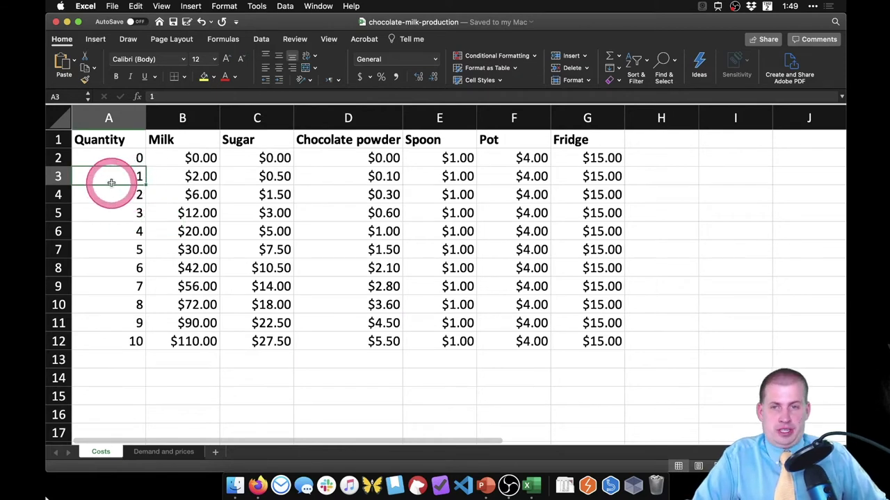
left_click_drag(116, 340, 115, 174)
left_click(99, 251)
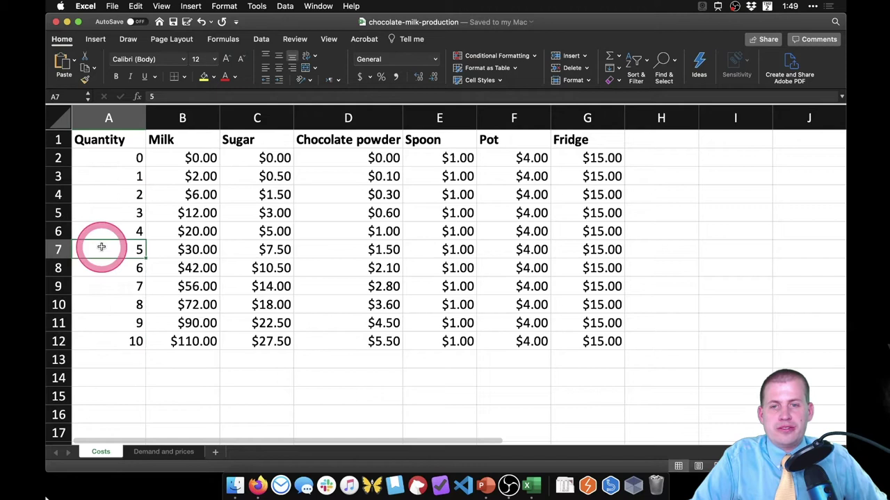
left_click(115, 345)
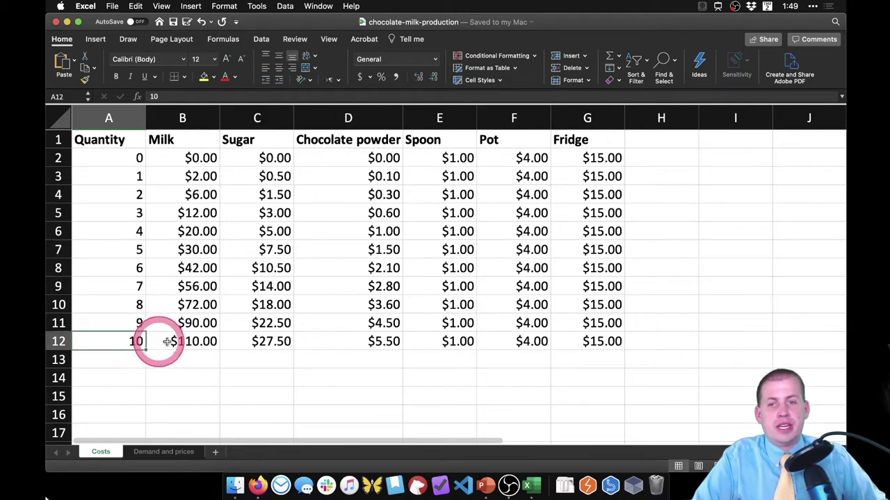
left_click(192, 341)
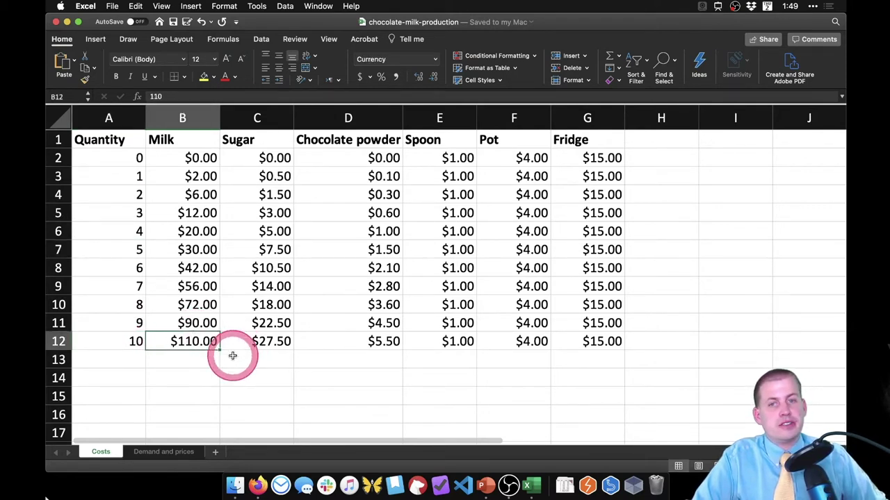
left_click(272, 342)
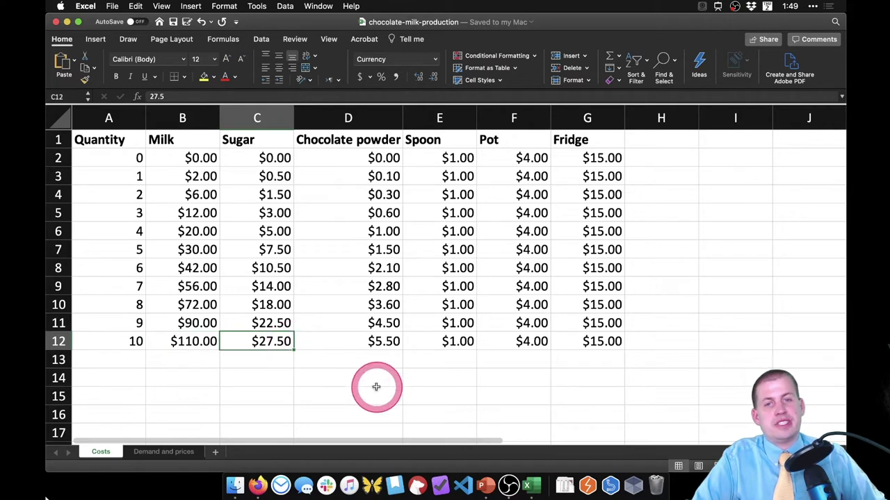
double_click(389, 342)
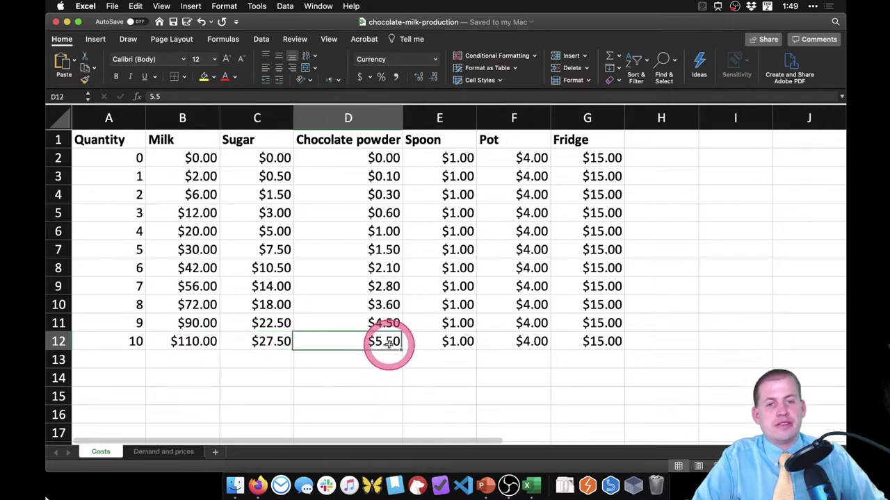
left_click(458, 341)
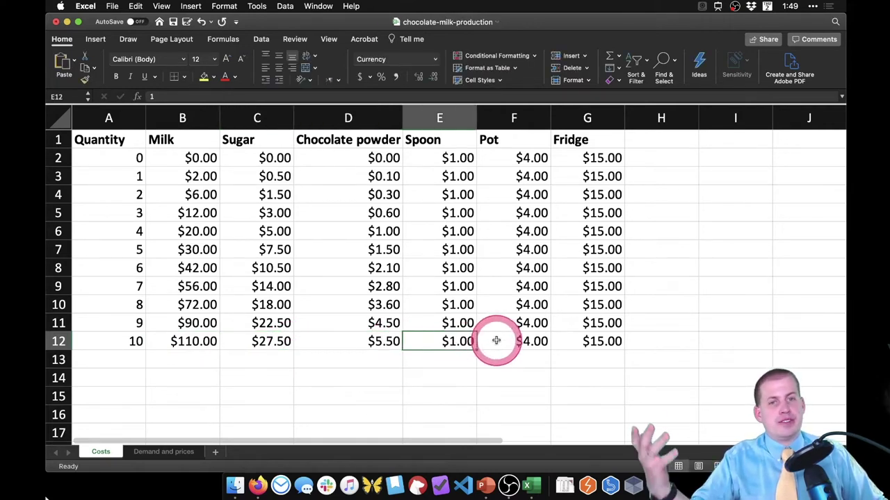
left_click(535, 341)
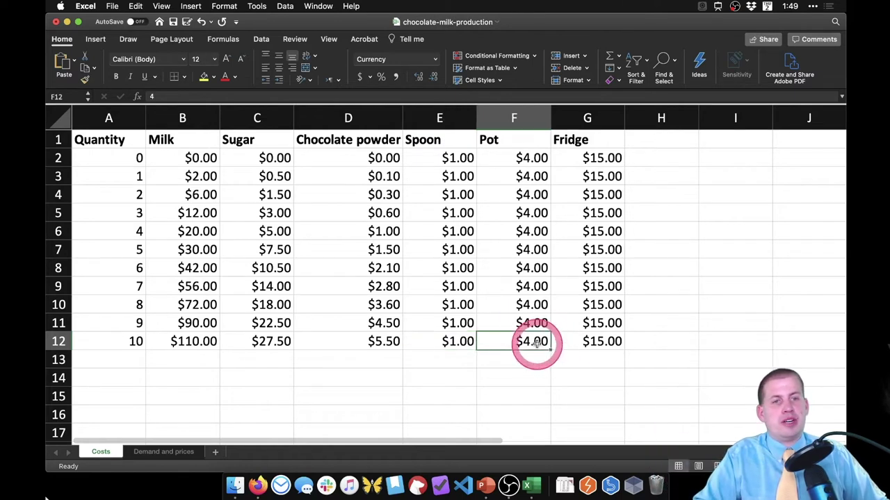
left_click(592, 341)
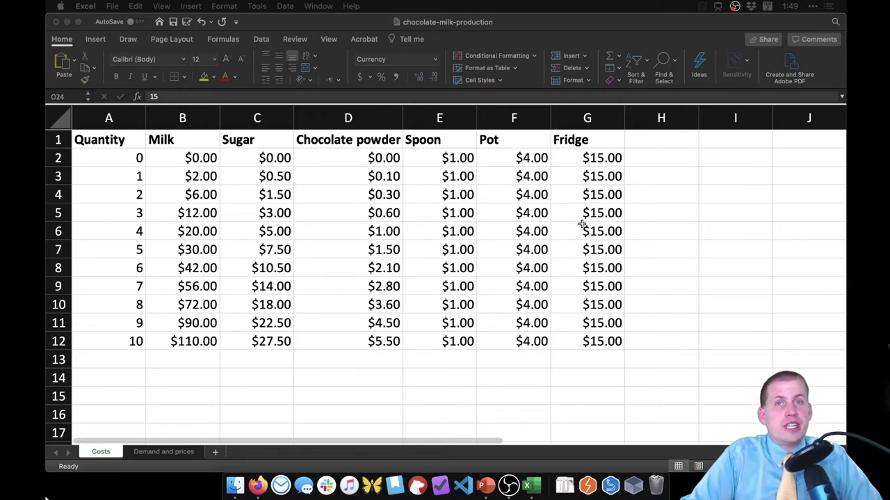
Step: Add the column headers TFC in H1 and TVC in I1
left_click(654, 141)
left_click(655, 141)
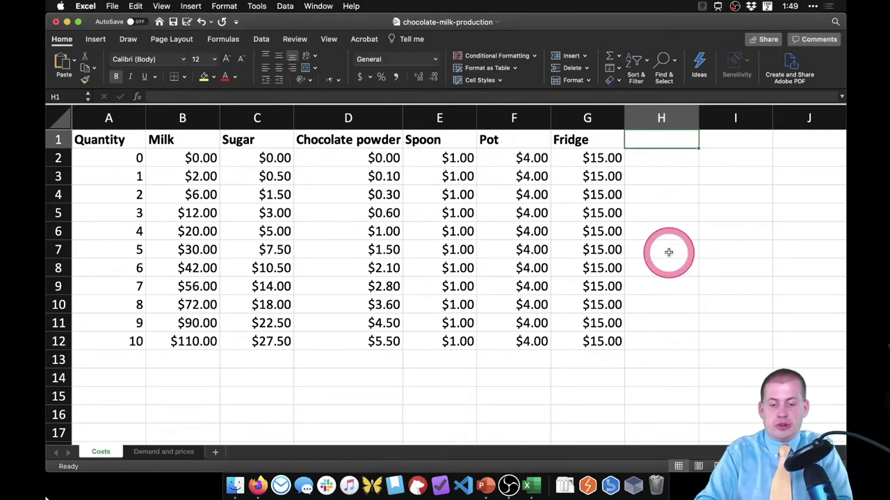
type("T")
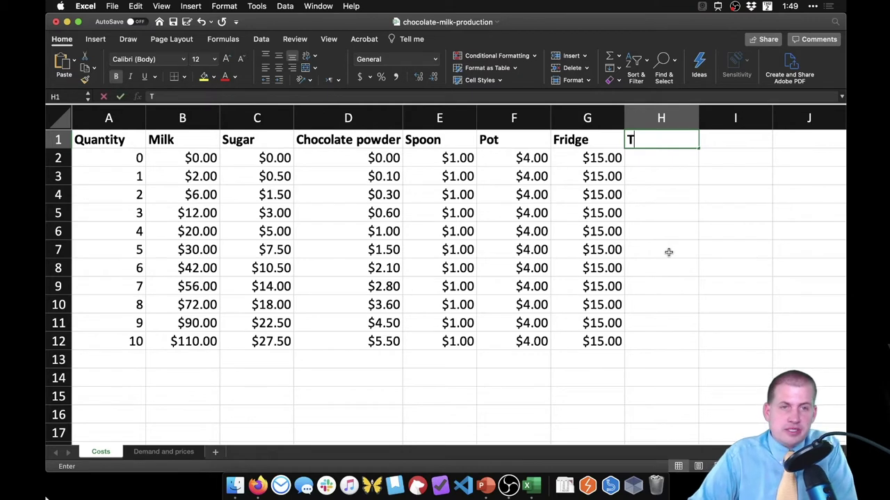
type("FC")
key("Tab")
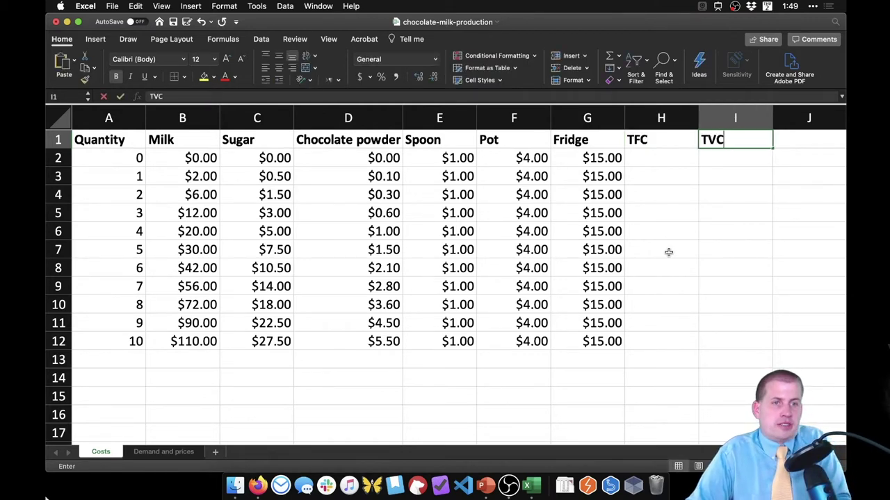
type("TVC")
key("Left")
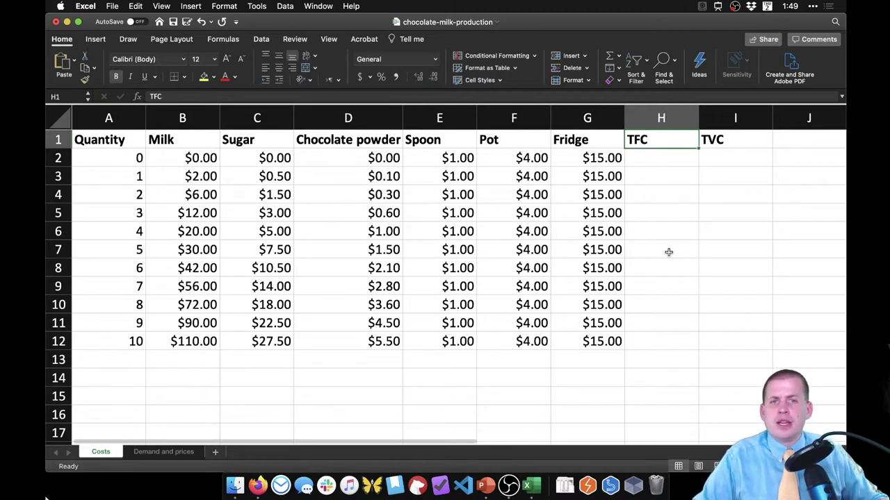
Step: Calculate total fixed cost in H2 with =E2+F2+G2 and fill the formula down through H12
left_click(673, 160)
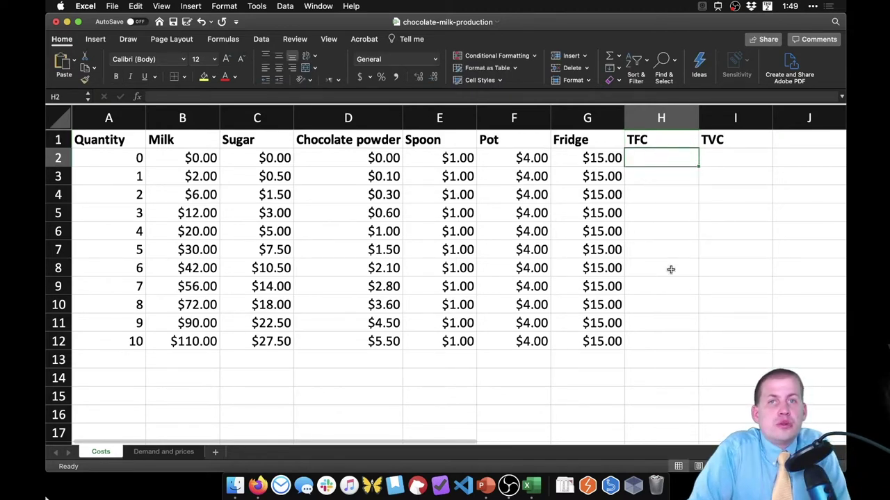
type("j")
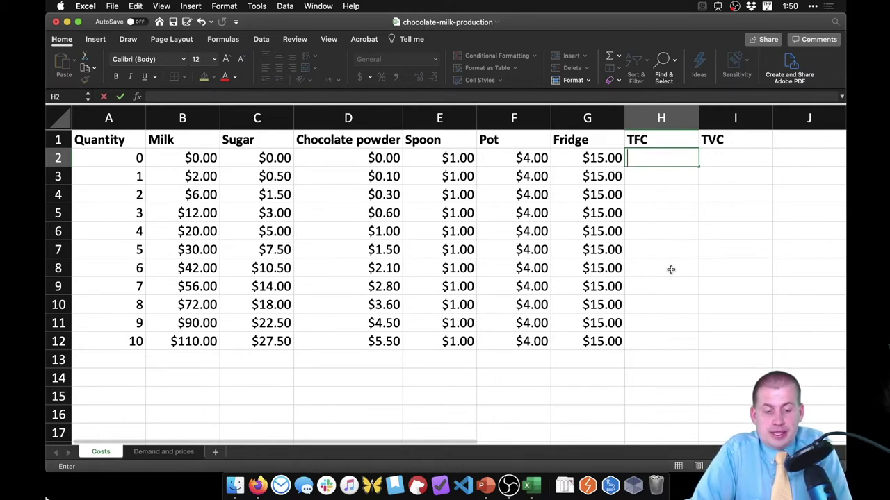
key("Left")
key("Left")
key("Left")
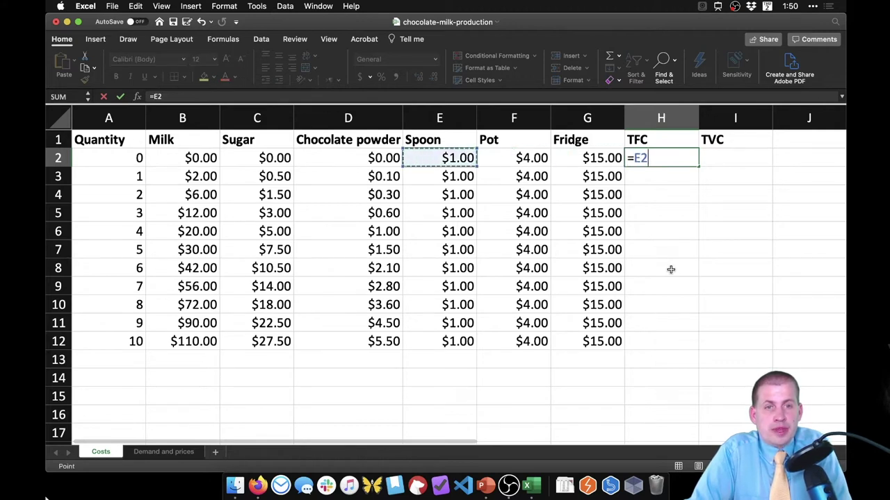
type("+")
key("Left")
key("Left")
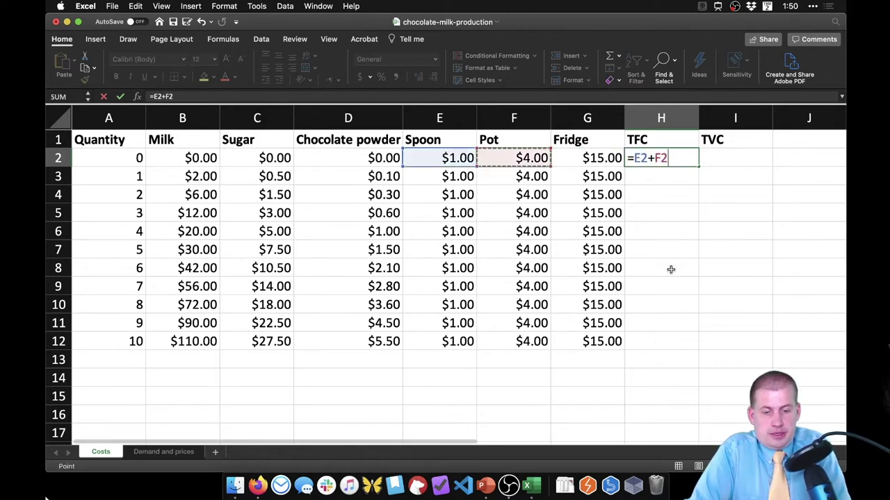
type("+")
key("Left")
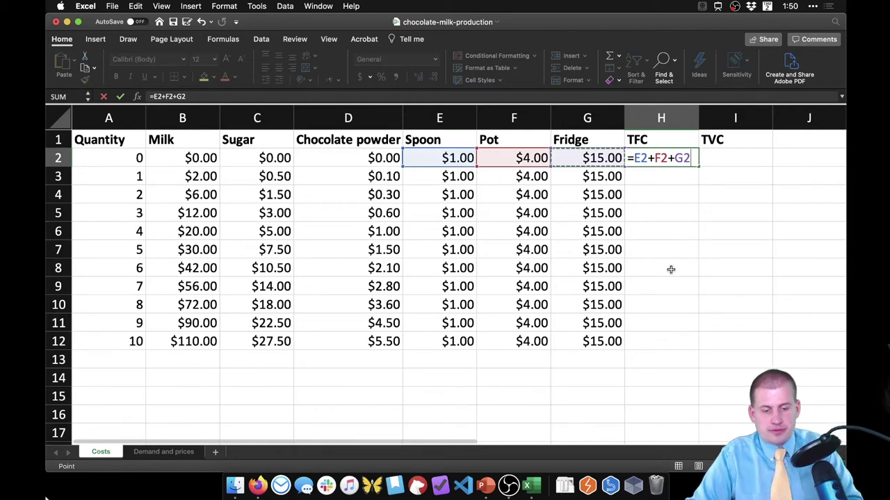
key("Return")
left_click(675, 159)
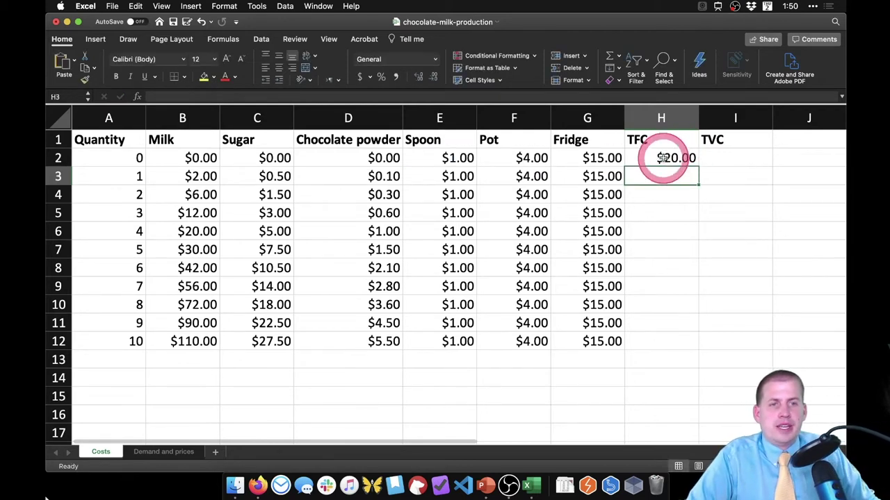
left_click_drag(698, 166, 672, 346)
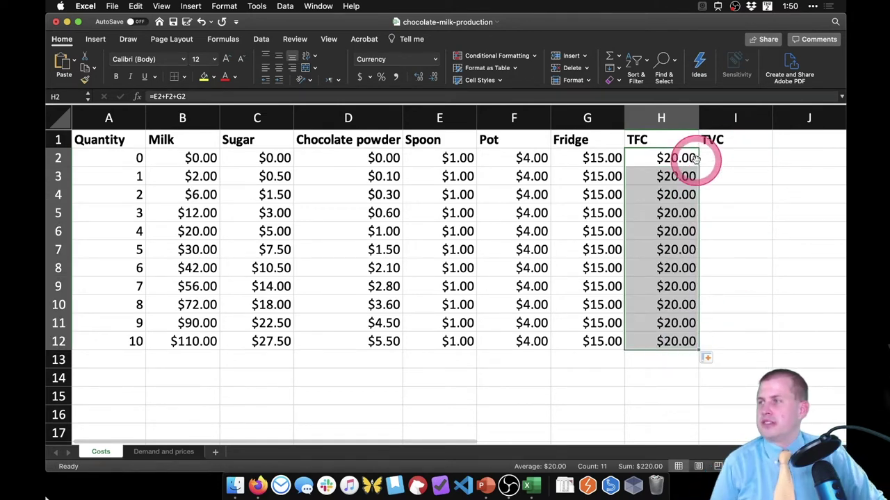
left_click(719, 159)
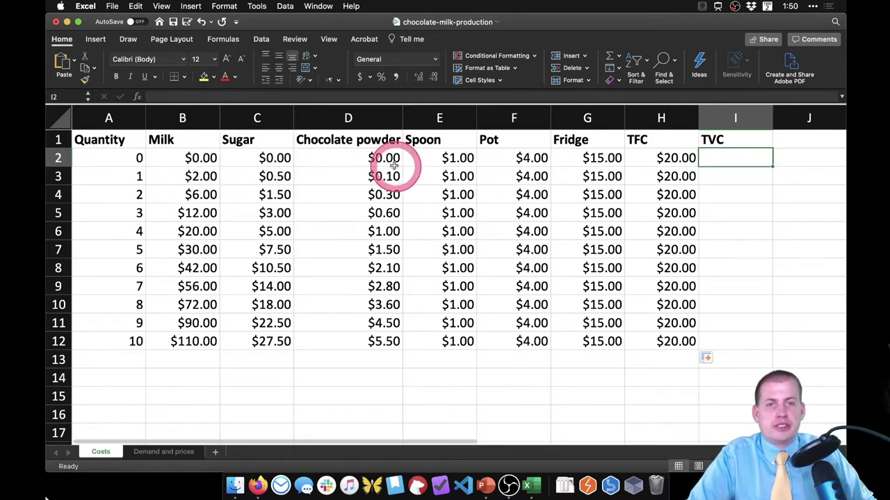
left_click_drag(183, 174, 330, 249)
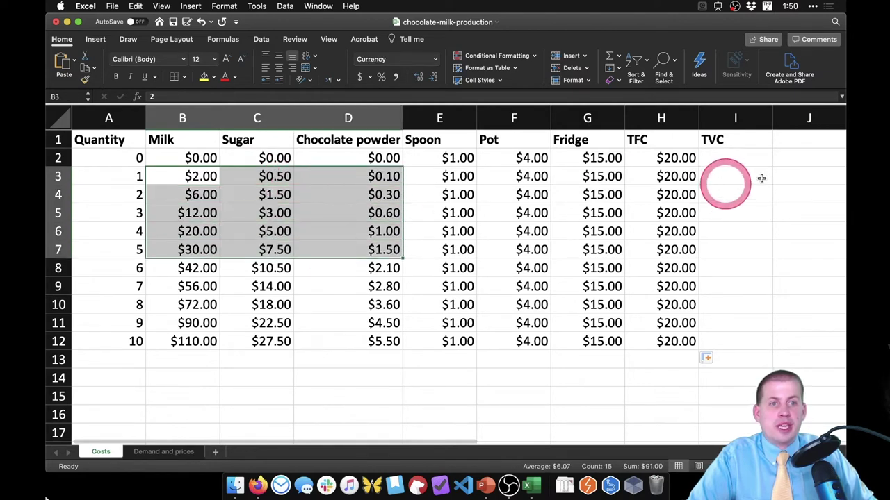
left_click(723, 157)
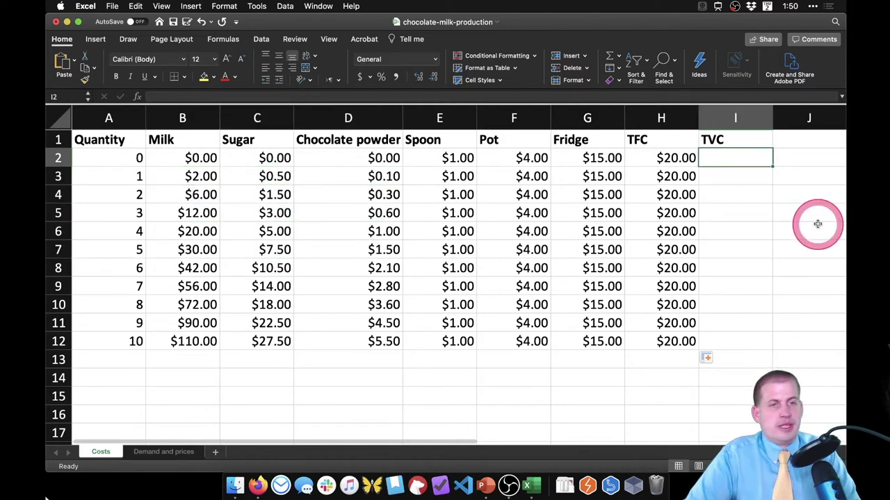
type("=")
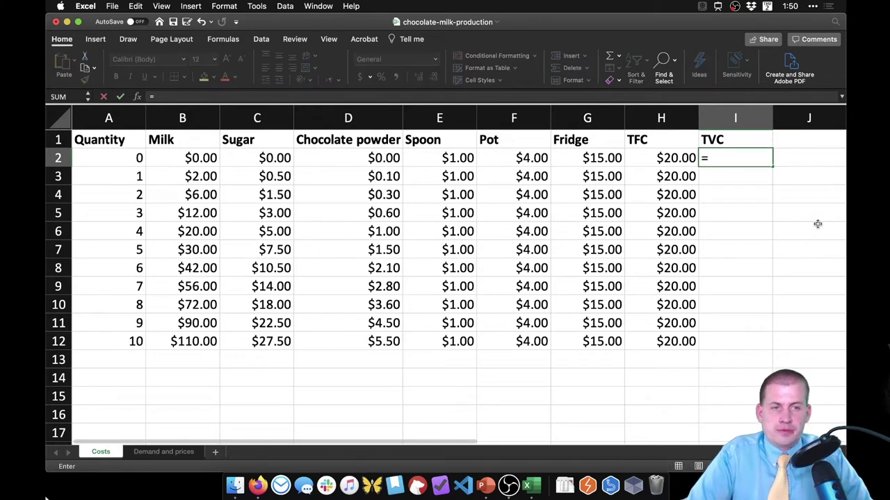
key("Left")
key("Left")
key("Left")
key("Left")
key("Left")
key("Left")
key("Left")
key("Left")
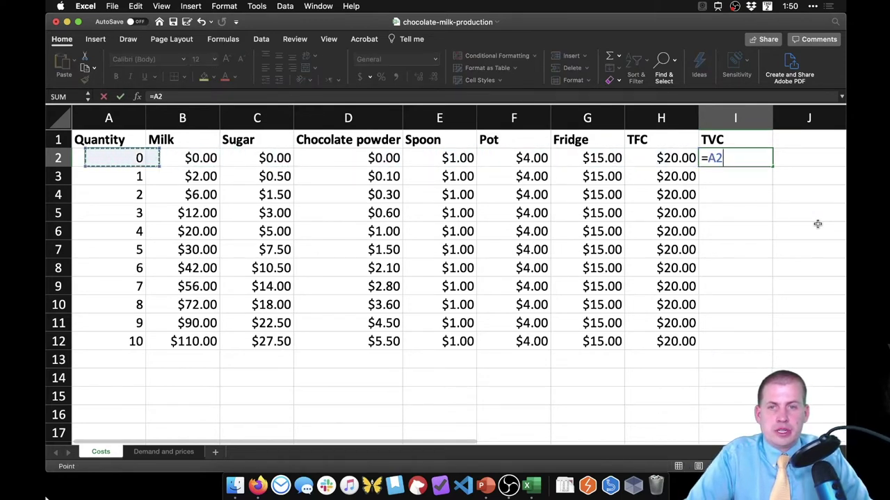
type("+")
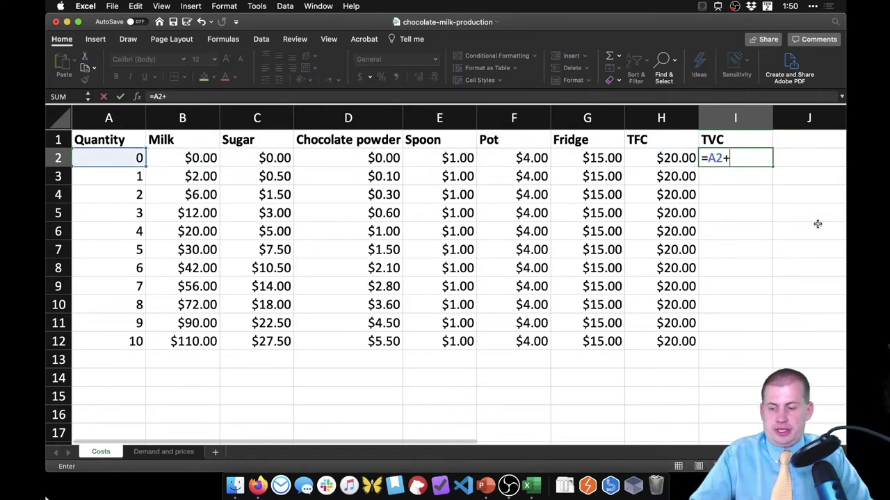
key("Escape")
Step: Calculate total variable cost in I2 with the formula =B2+C2+D2, adding milk, sugar and chocolate powder
type("=")
key("Left")
key("Left")
key("Left")
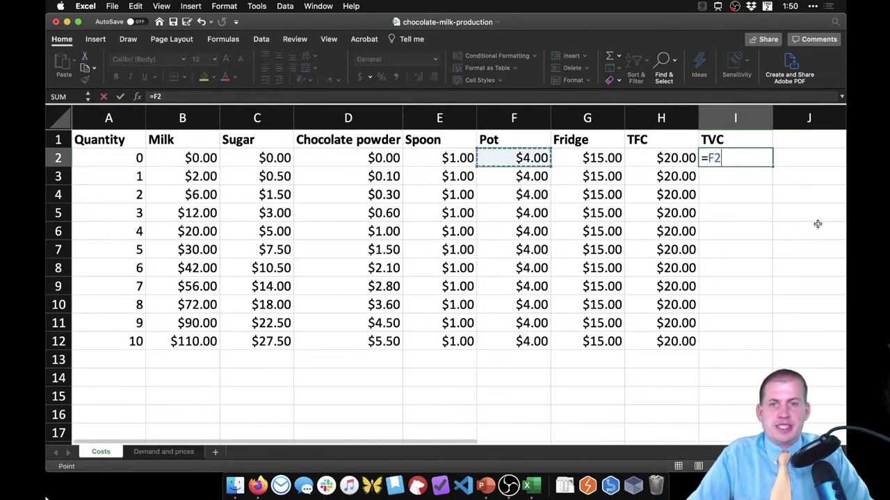
key("Left")
key("Left")
key("Left")
key("Left")
key("Left")
key("Right")
type("+")
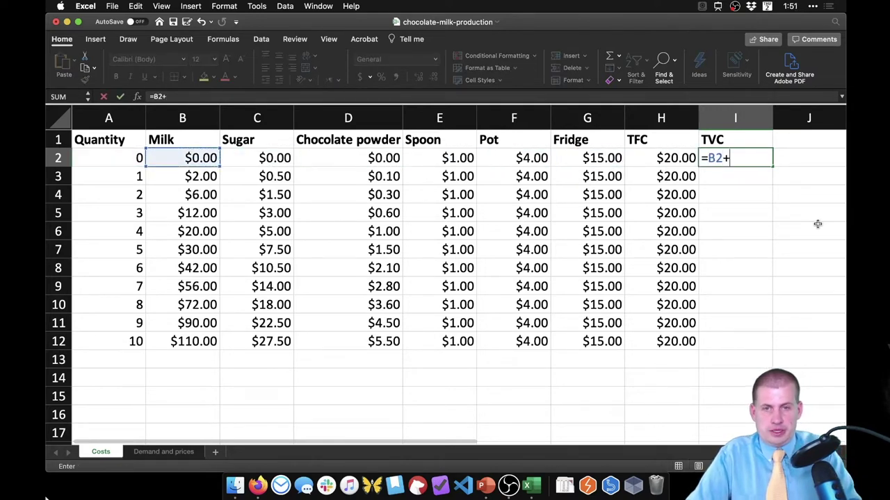
key("Left")
key("Left")
key("Left")
key("Left")
key("Left")
key("Left")
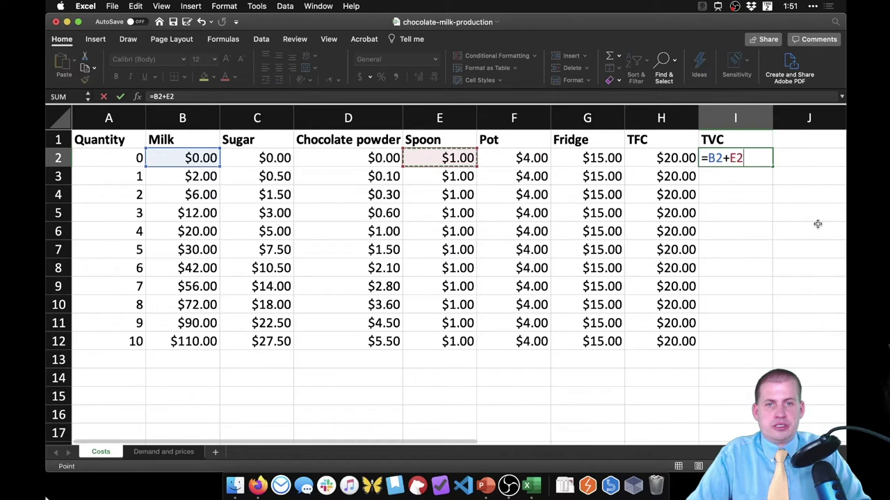
type("+")
key("Left")
key("Left")
key("Left")
key("Left")
key("Left")
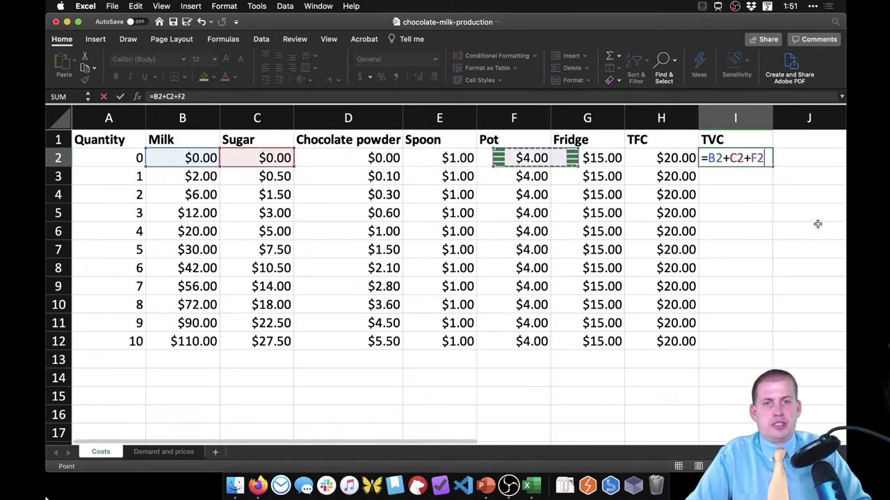
key("Return")
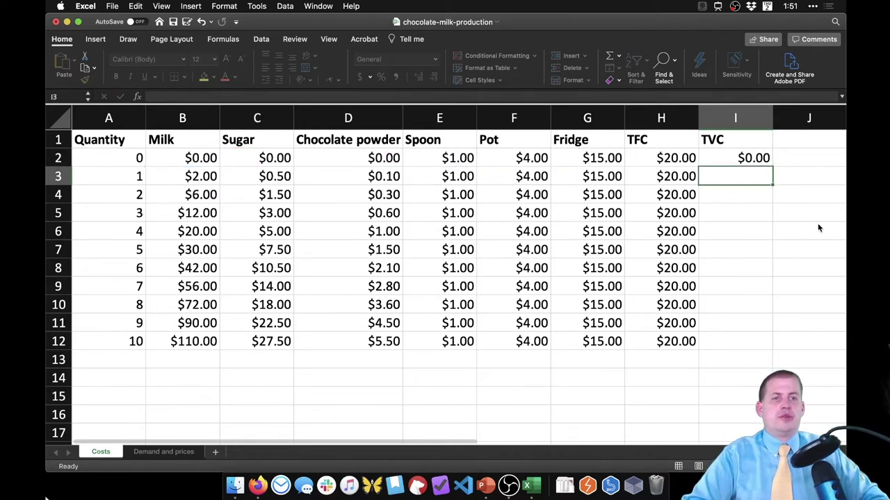
Step: Fill the TVC formula from I2 down through I12
left_click(754, 159)
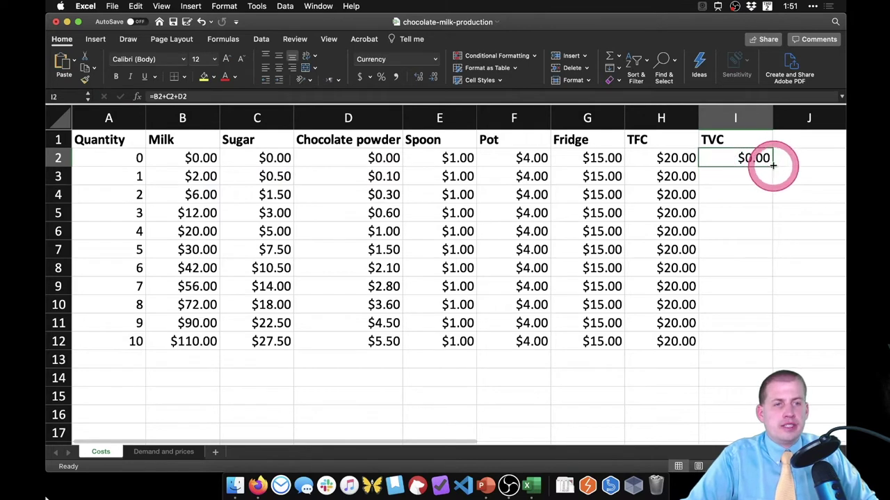
left_click_drag(770, 167, 730, 347)
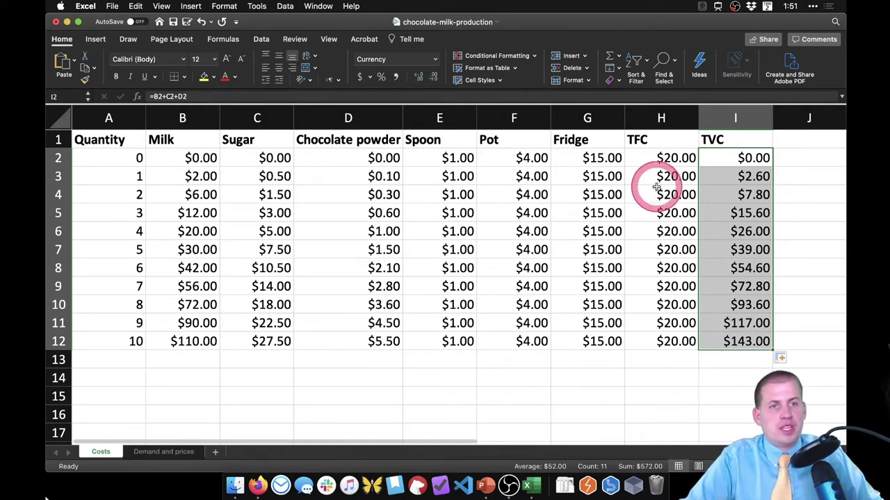
left_click(646, 150)
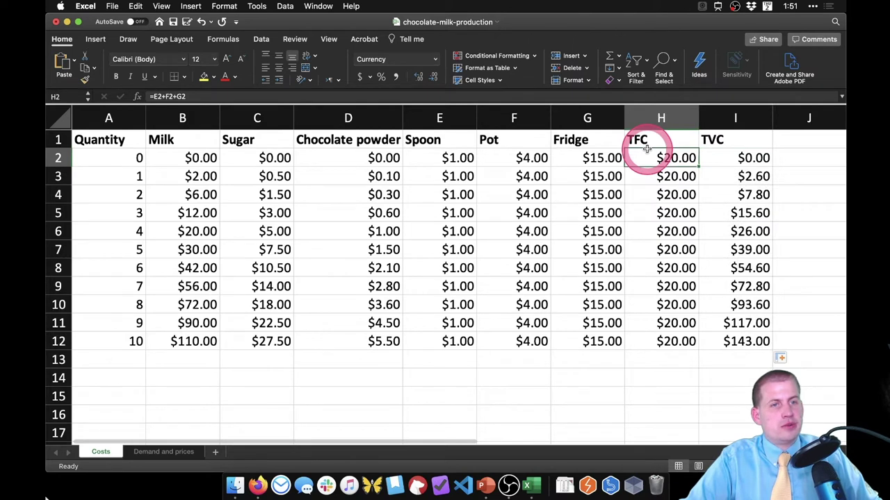
Step: Add the column header TC in J1 for total cost
left_click(747, 158)
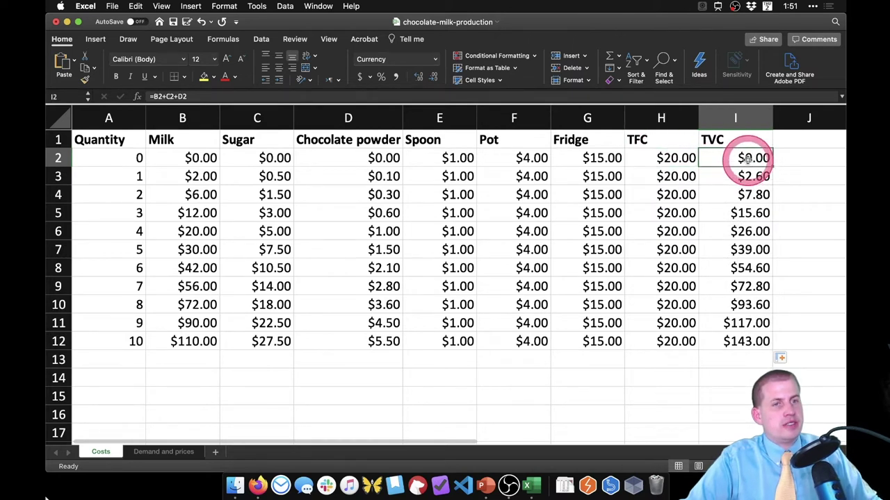
left_click(789, 139)
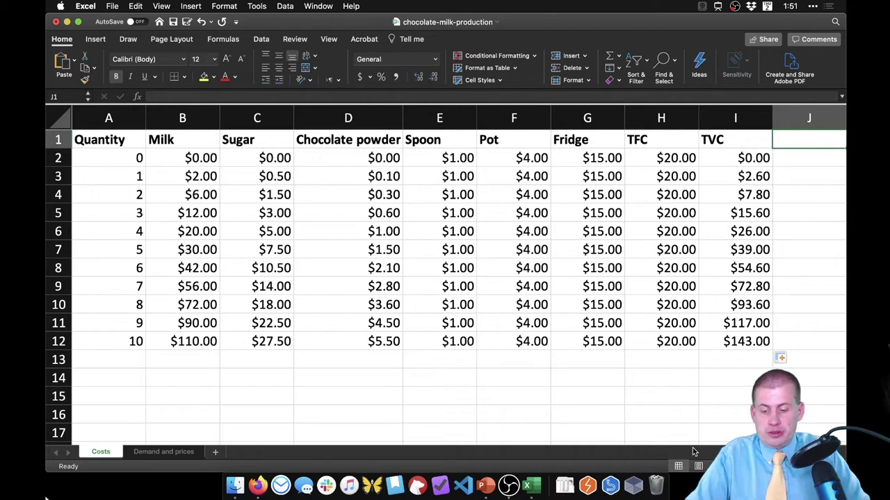
type("TC")
key("Return")
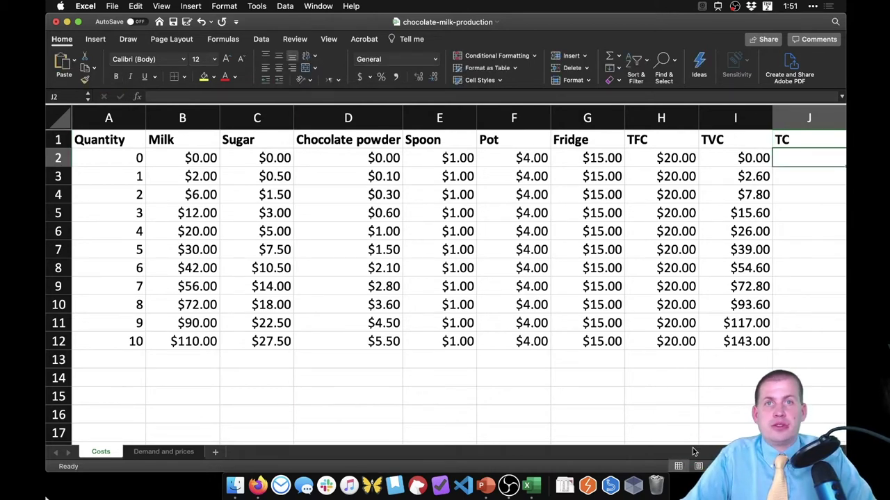
Step: Calculate total cost in J2 with the formula =H2+I2, adding TFC and TVC
type("=")
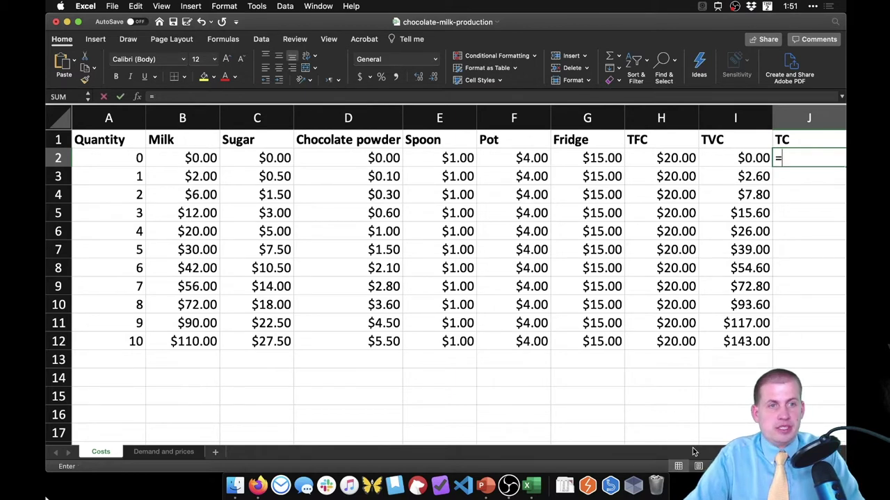
key("Left")
key("Left")
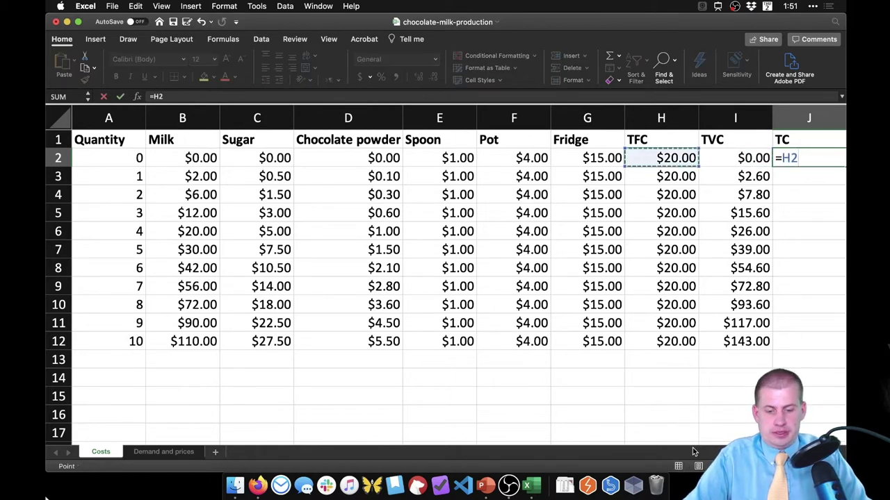
type("+")
key("Left")
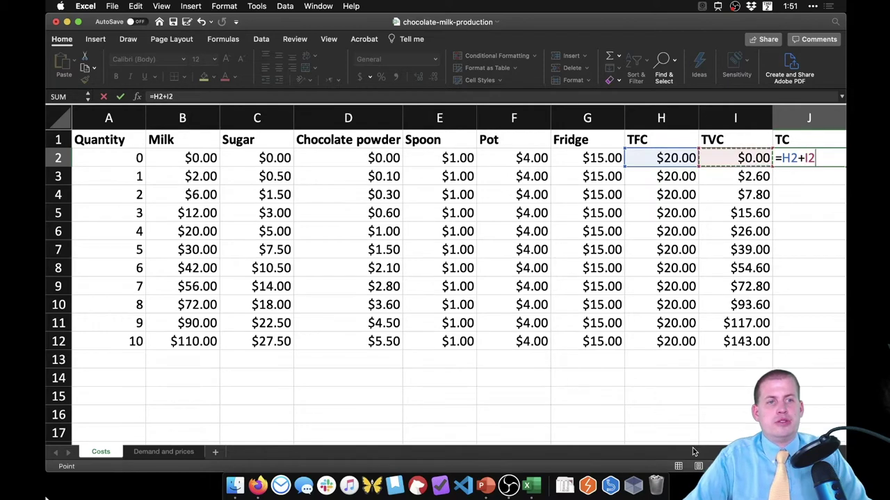
key("Return")
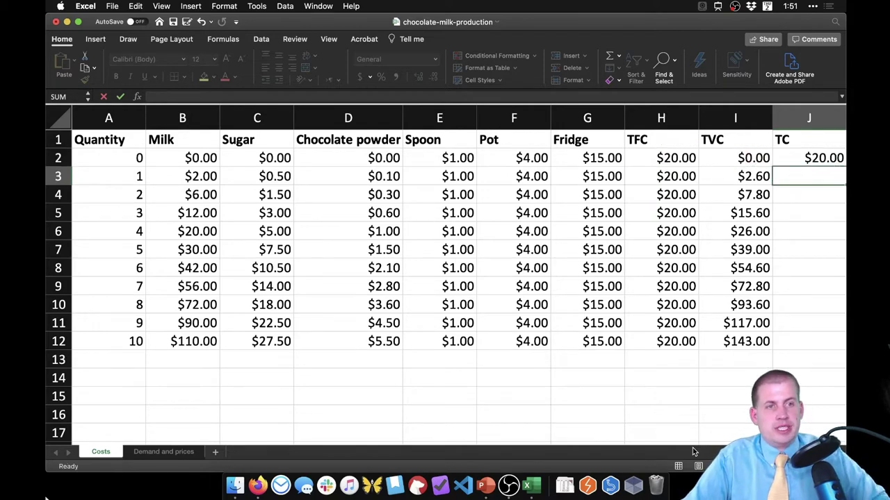
Step: Fill the total cost formula from J2 down through J12
scroll(738, 285, "right", 2)
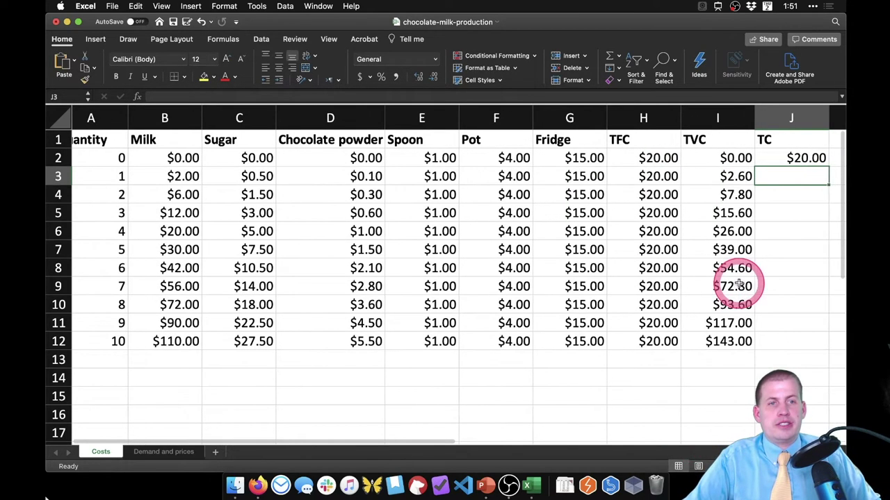
scroll(738, 285, "right", 3)
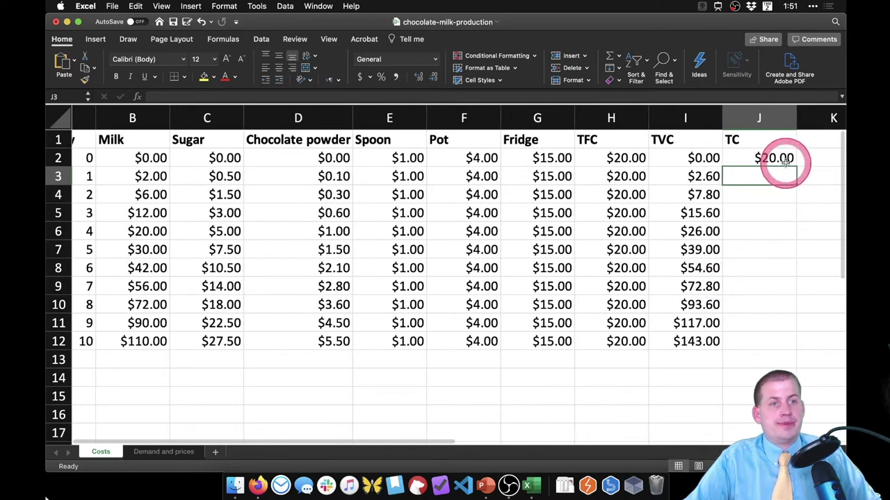
left_click(796, 163)
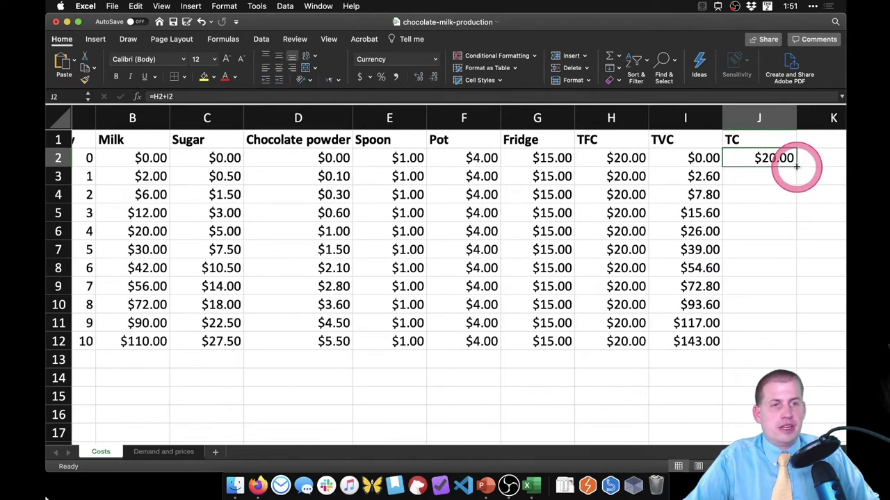
left_click_drag(797, 167, 796, 344)
scroll(695, 342, "left", 2)
scroll(691, 353, "right", 5)
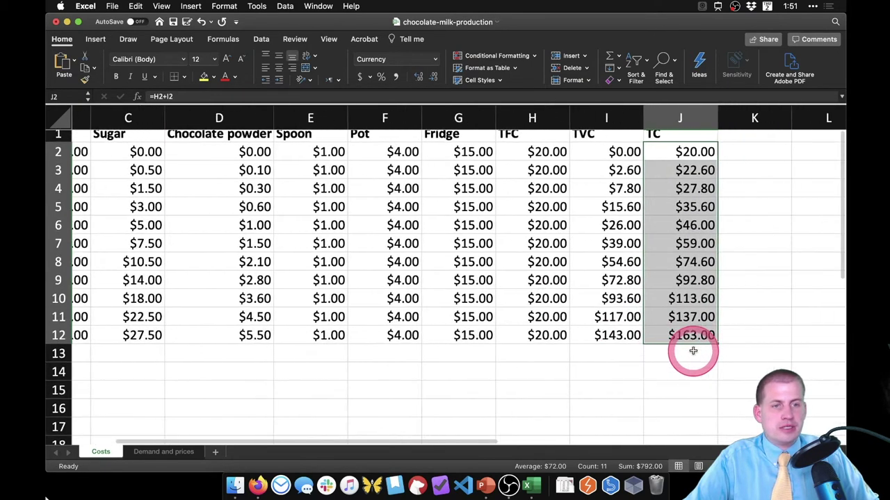
left_click(685, 339)
scroll(687, 351, "left", 1)
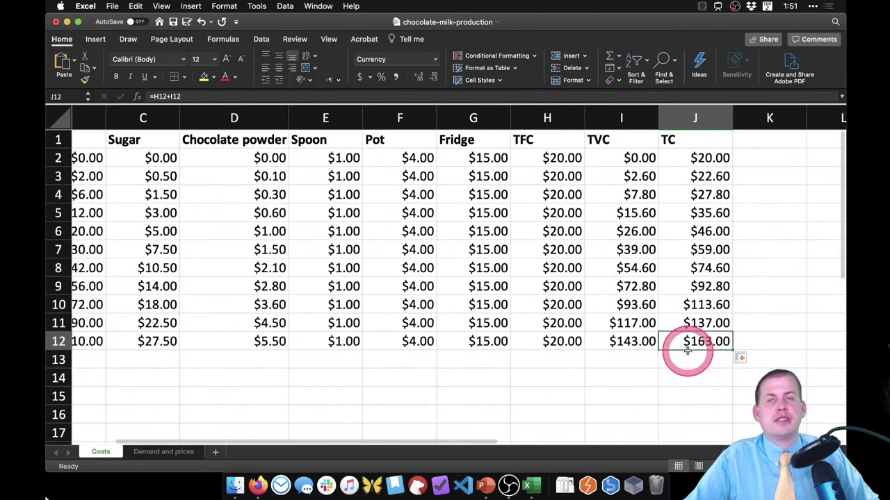
Step: Examine the TFC, TVC and TC columns to compare how fixed, variable and total costs behave across the quantities
left_click(690, 148)
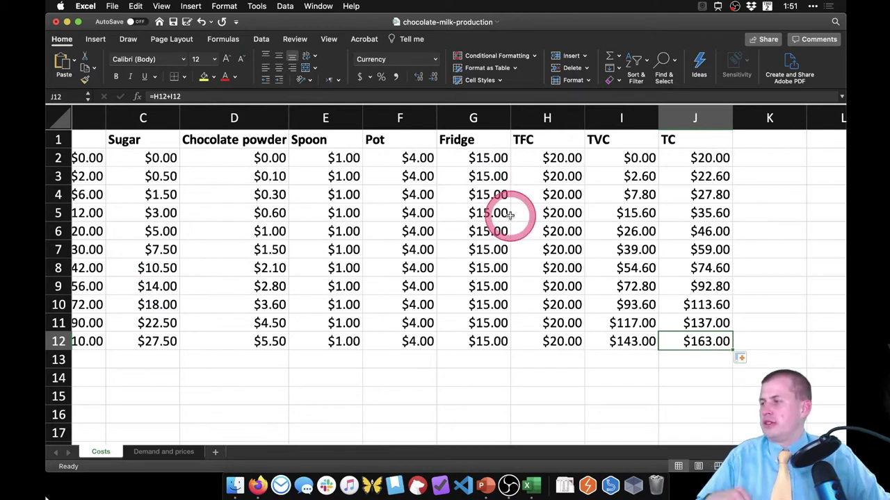
left_click(547, 141)
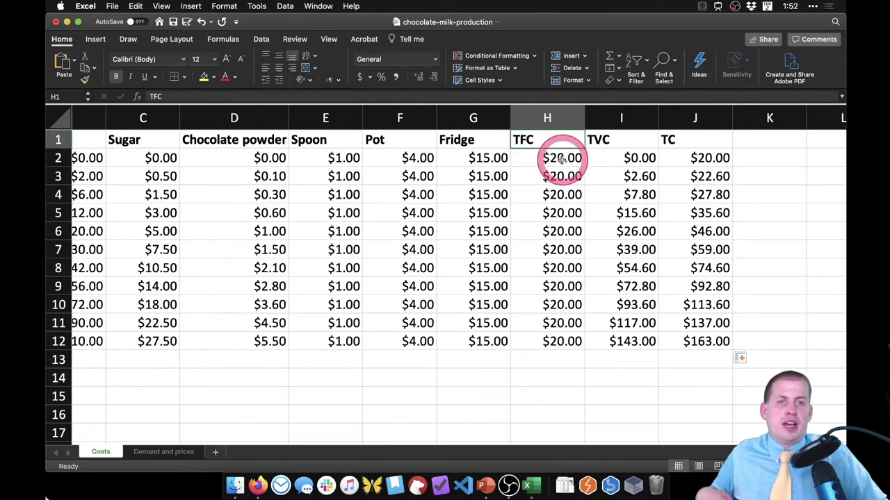
left_click_drag(561, 160, 558, 353)
left_click_drag(615, 159, 620, 341)
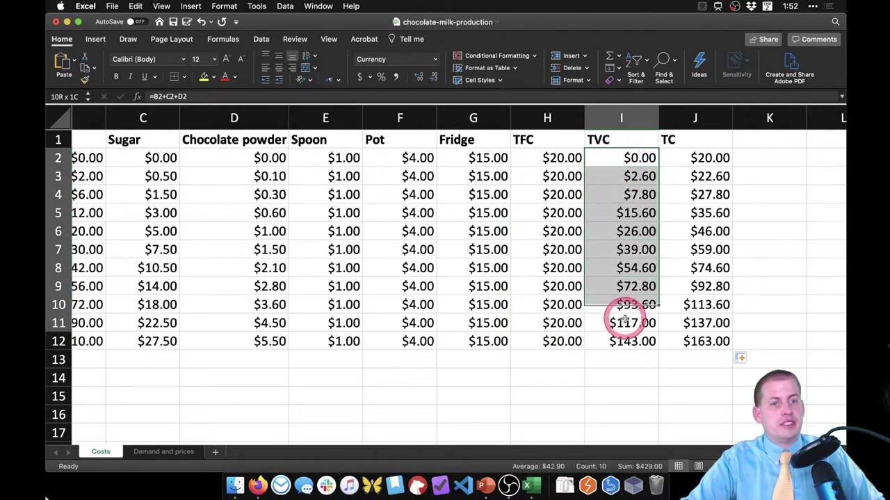
left_click(671, 160)
left_click_drag(672, 257, 672, 341)
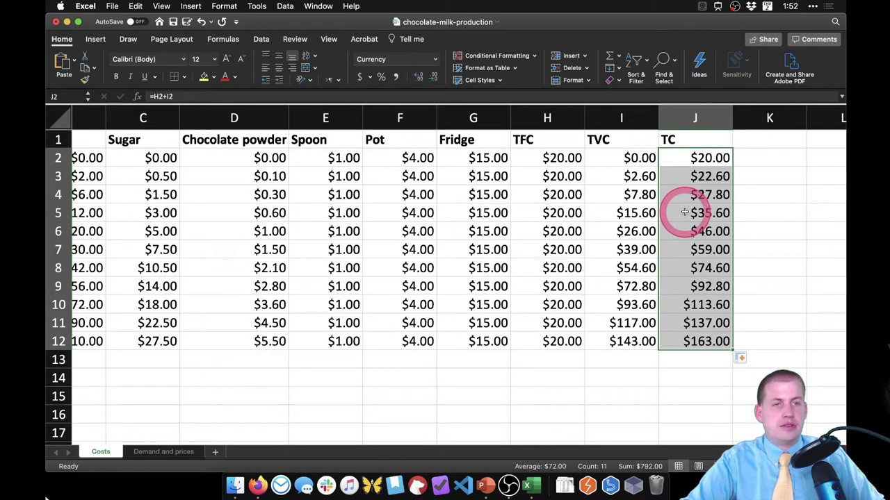
left_click(529, 157)
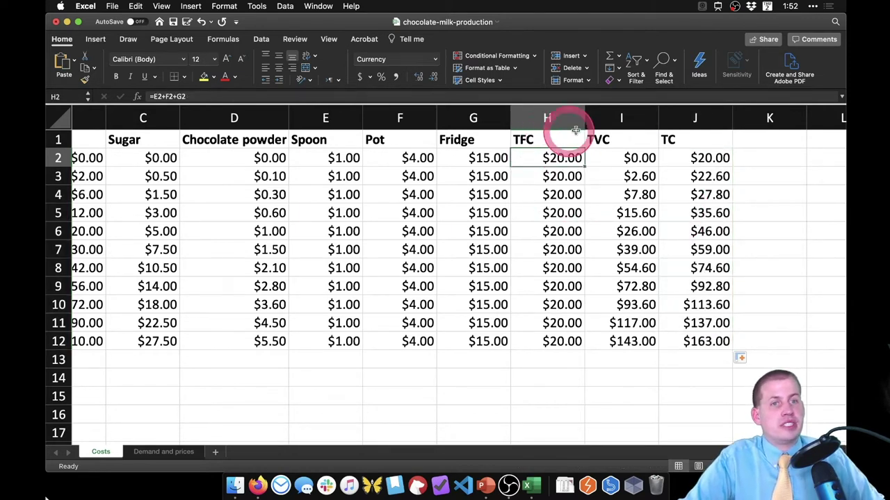
left_click_drag(686, 136, 690, 346)
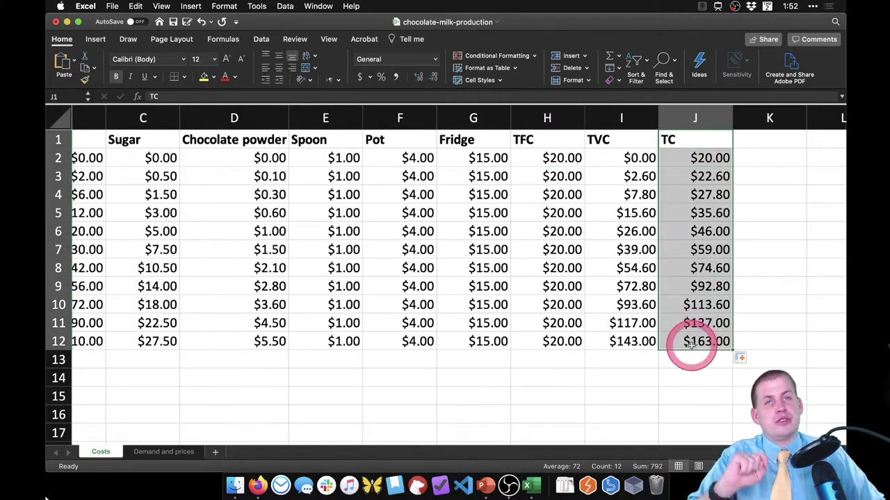
left_click(553, 140)
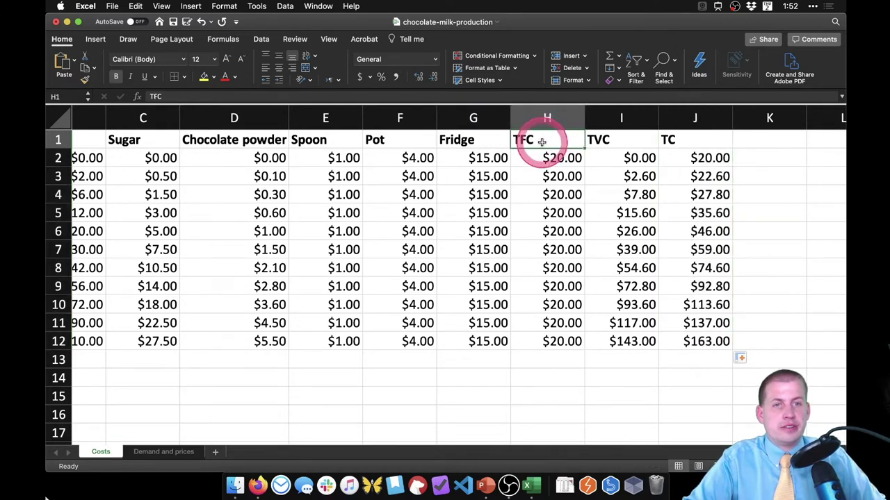
Step: Insert a basic 2-D line chart of the TFC, TVC and TC data in H1:J12
mouse_move(549, 139)
left_mouse_down()
mouse_move(663, 242)
mouse_move(706, 318)
mouse_move(705, 341)
left_mouse_up()
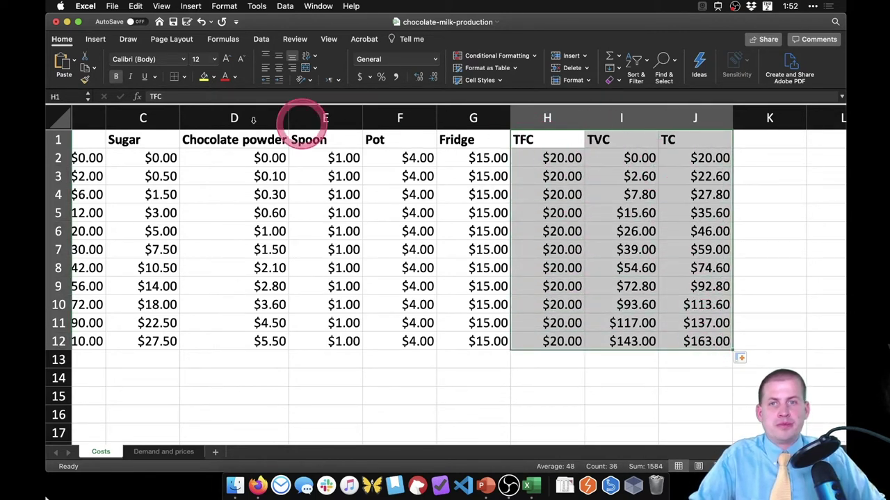
left_click(95, 38)
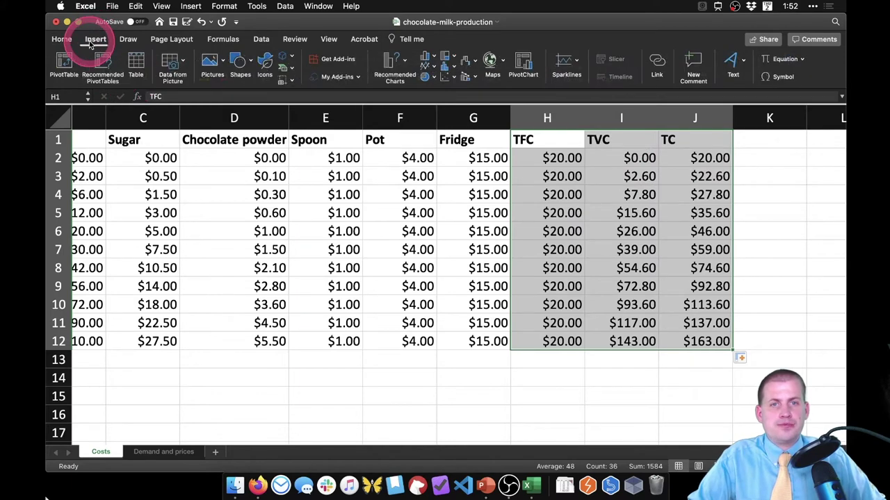
left_click(434, 66)
left_click(447, 119)
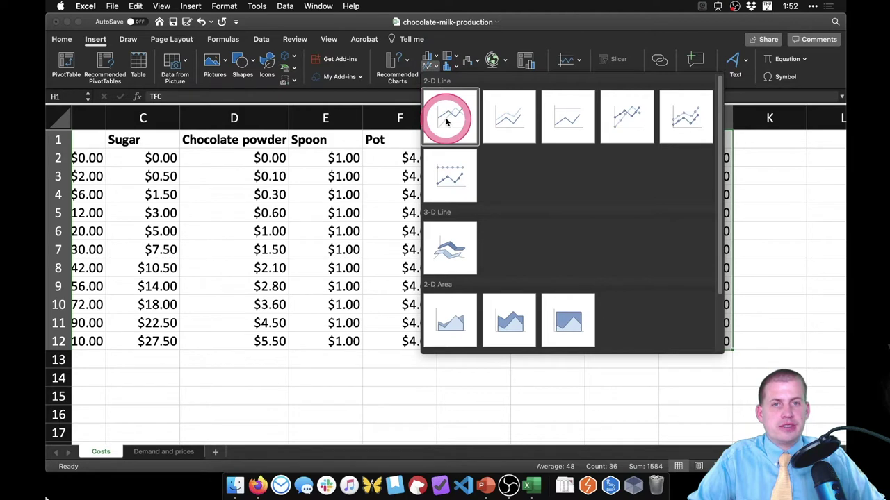
left_click(419, 199)
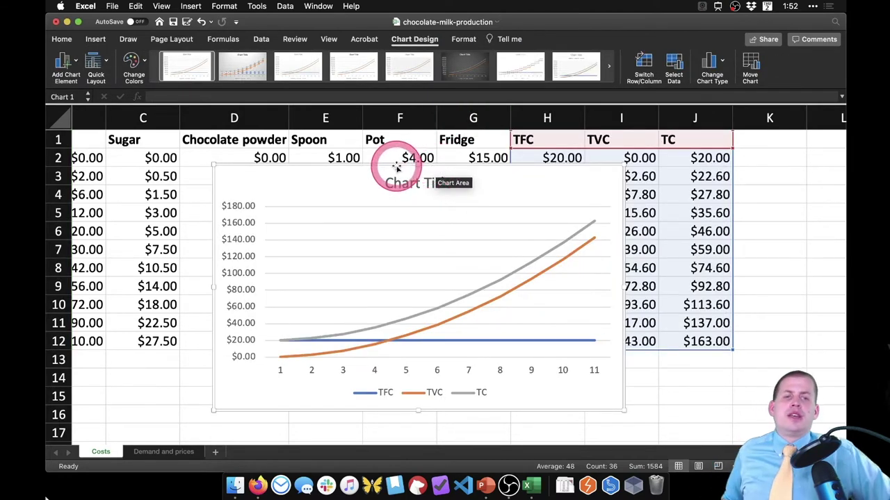
Step: Set the chart's horizontal axis labels to the Quantity values in A2:A12
left_click(464, 265)
left_click(308, 368)
left_click(282, 376)
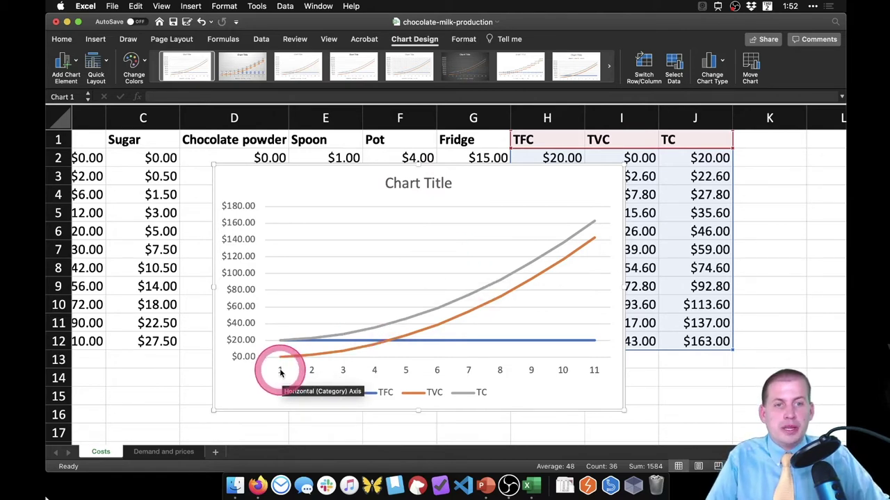
scroll(81, 226, "left", 3)
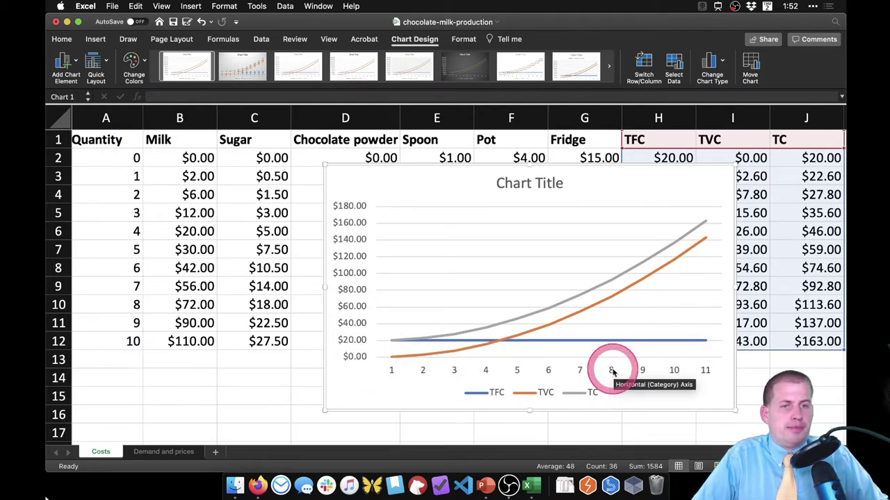
right_click(574, 374)
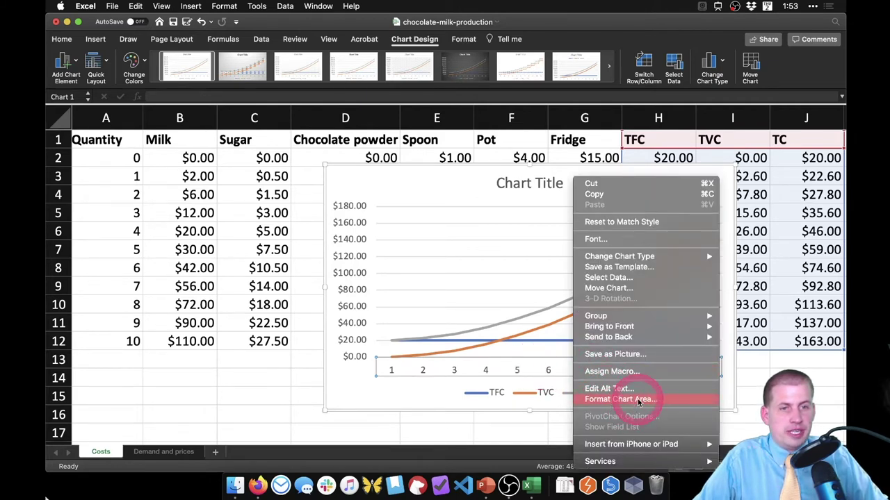
left_click(622, 278)
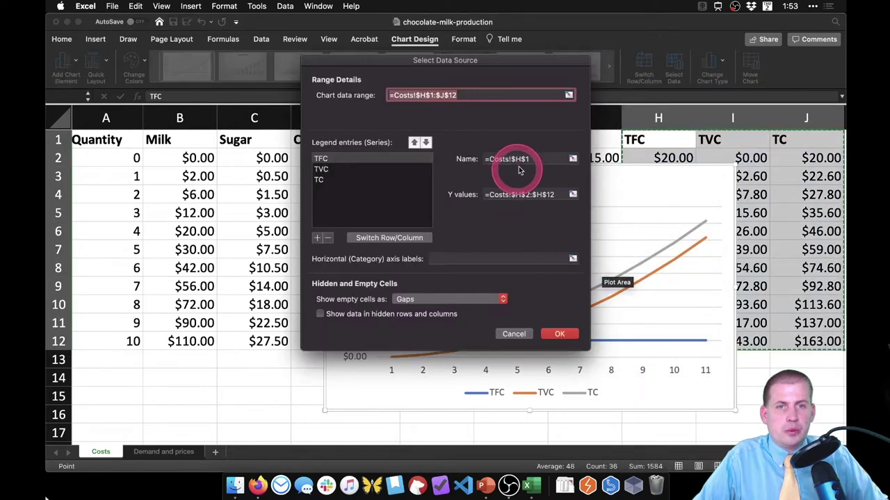
left_click(573, 260)
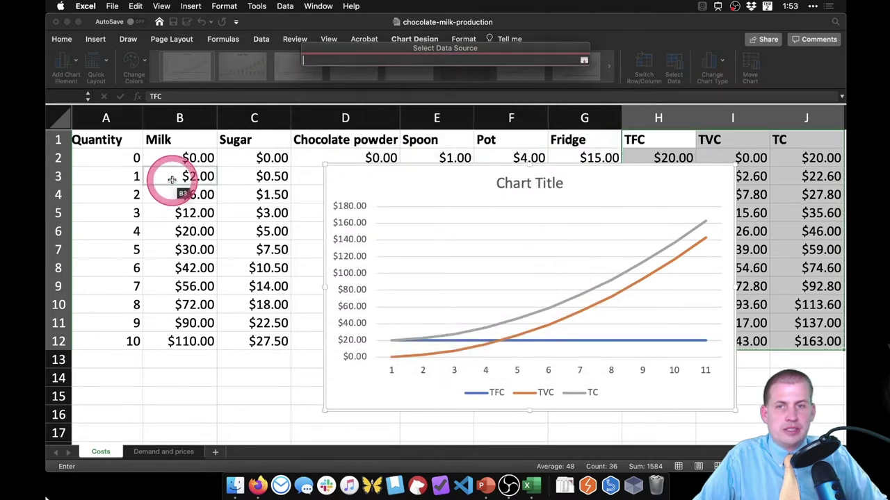
left_click(112, 163)
left_click_drag(112, 163, 100, 341)
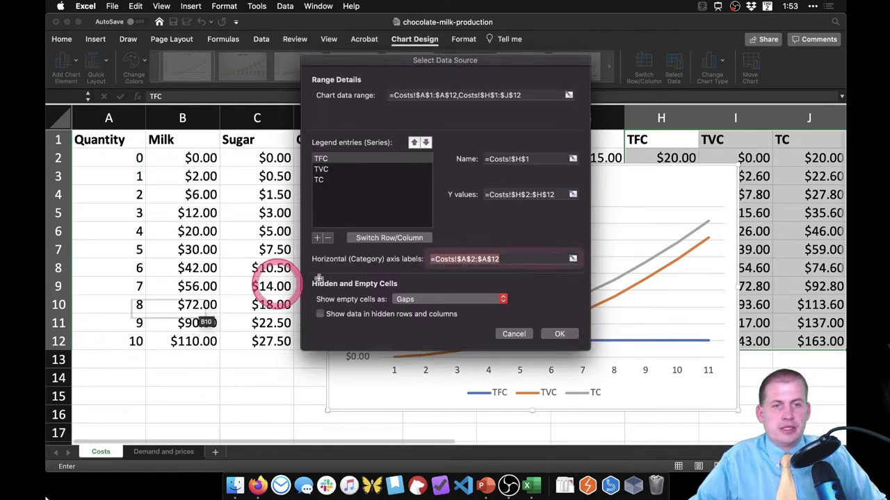
left_click(559, 334)
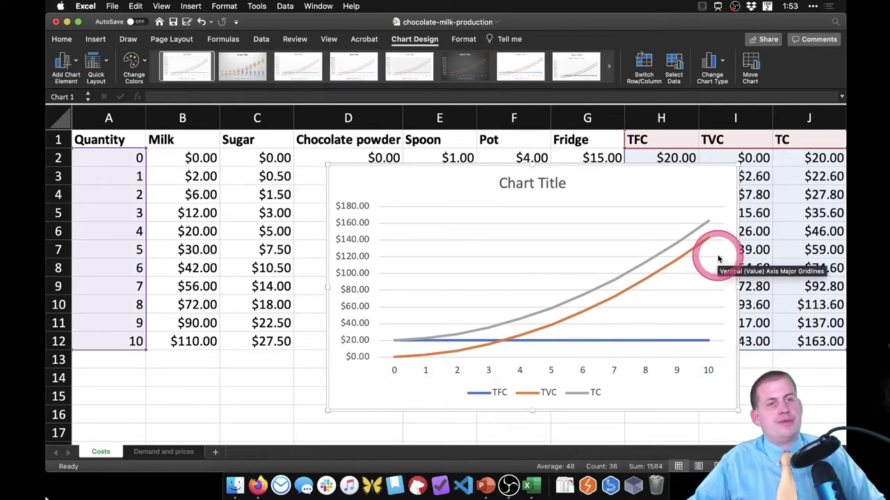
Step: Move the chart off the TFC, TVC and TC columns and title it "Decomposition of total costs"
left_click(586, 167)
left_click_drag(586, 167, 493, 176)
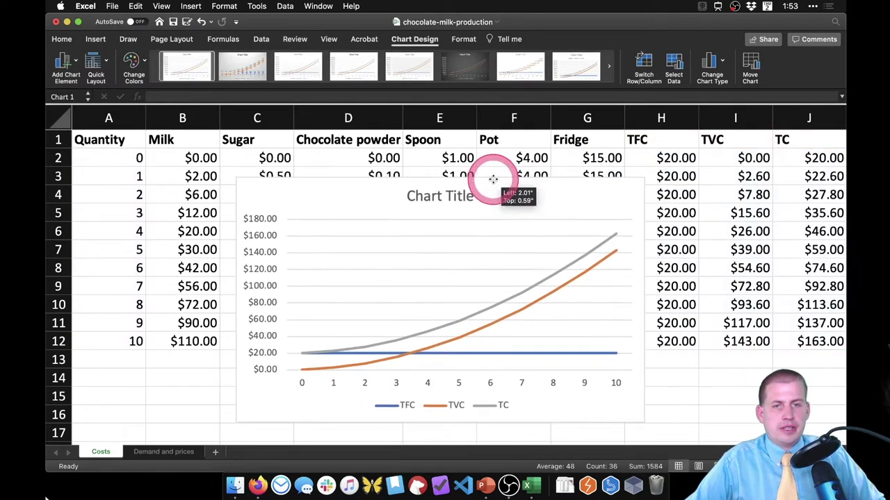
left_click(435, 199)
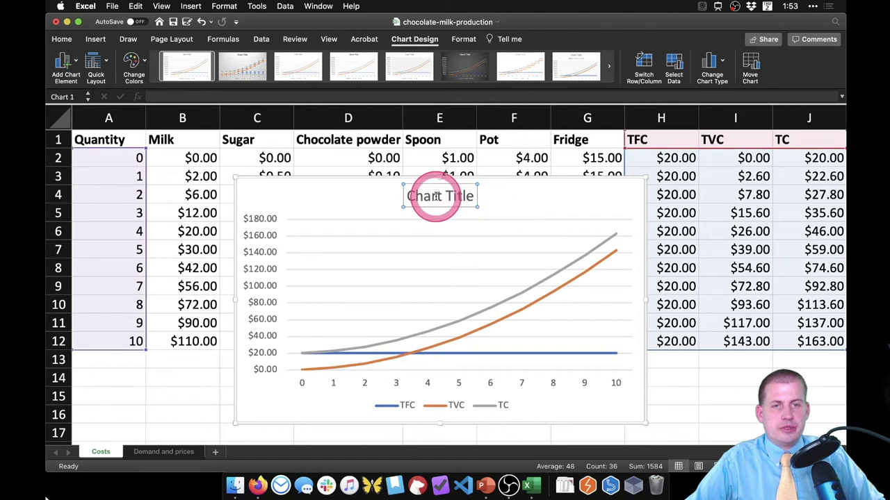
double_click(435, 197)
left_click(785, 66)
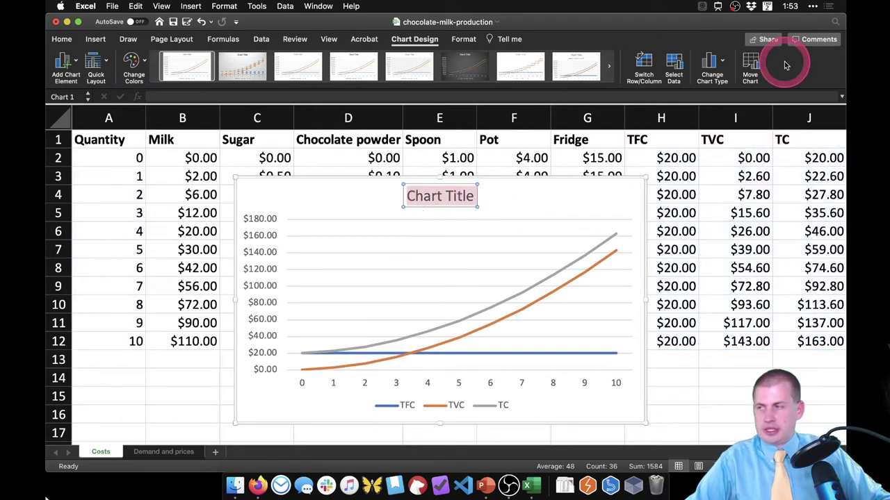
type("Decom")
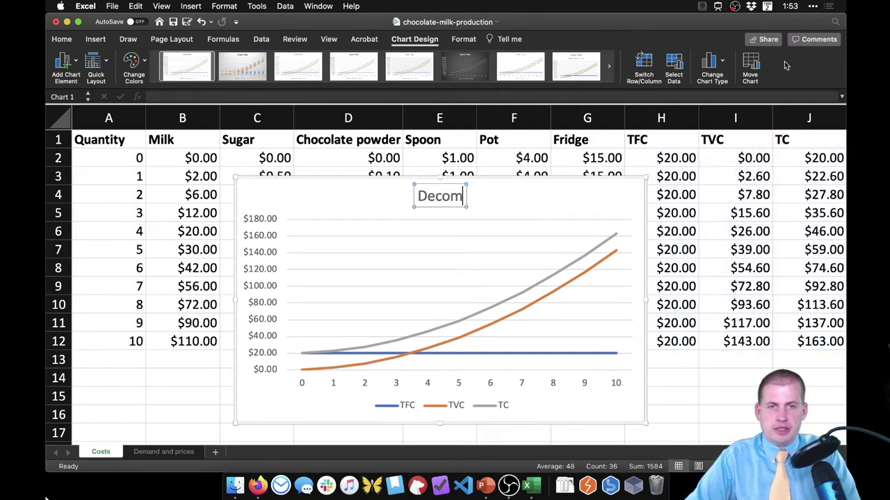
type("position of")
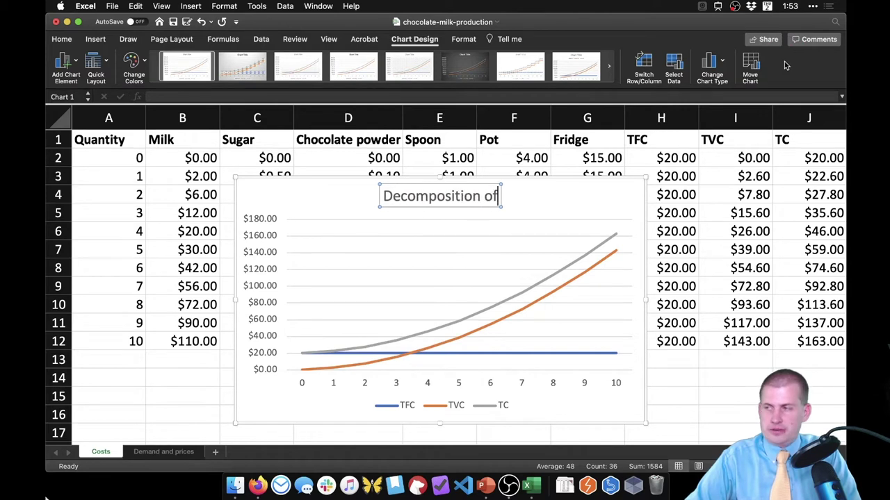
type(" total costs")
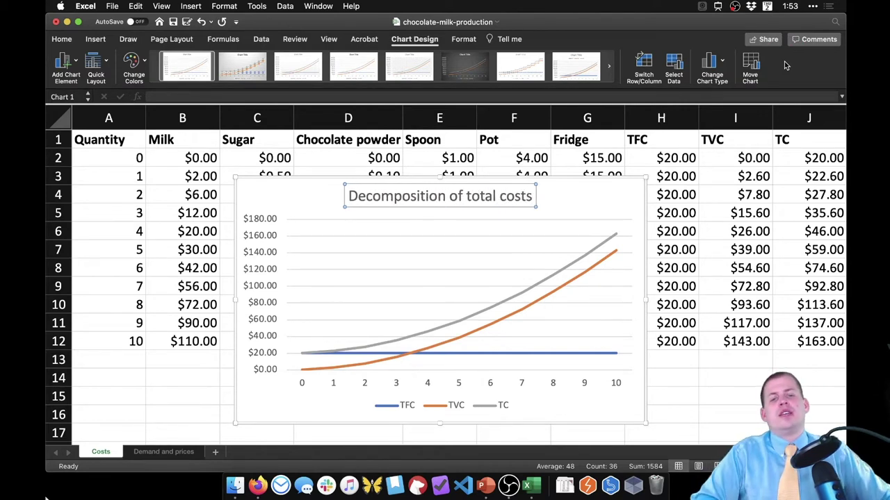
left_click(528, 405)
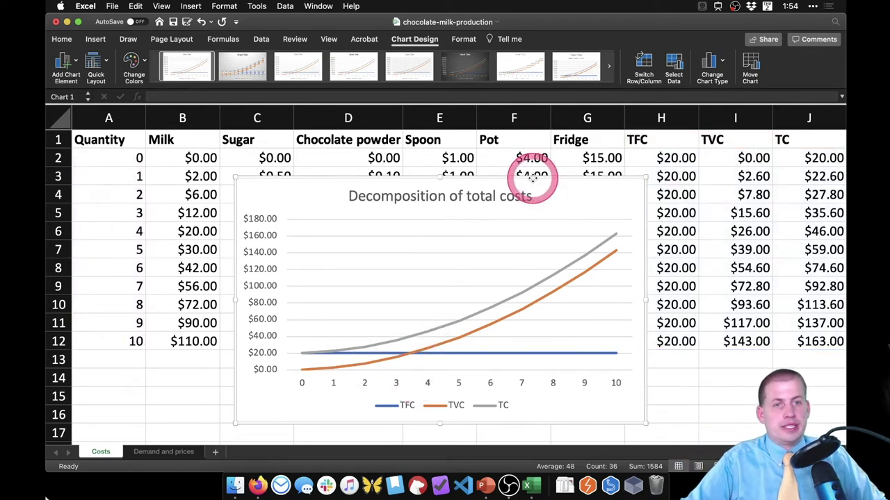
Step: Move the cost chart below the data table so that it starts under row 12
left_click_drag(546, 178, 437, 364)
scroll(529, 337, "down", 2)
scroll(529, 336, "down", 8)
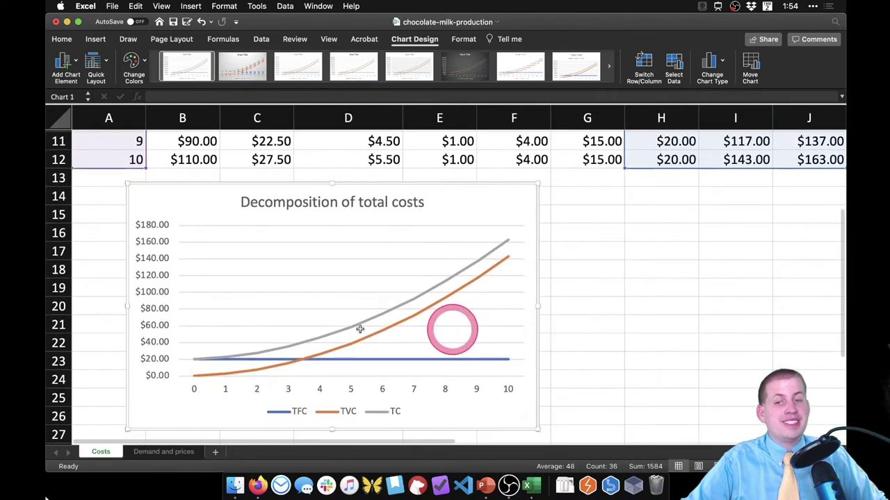
mouse_move(219, 365)
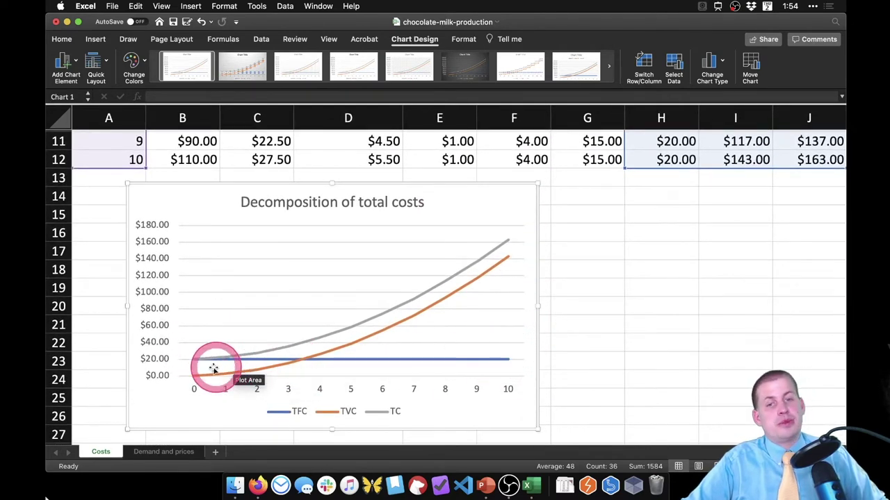
mouse_move(495, 267)
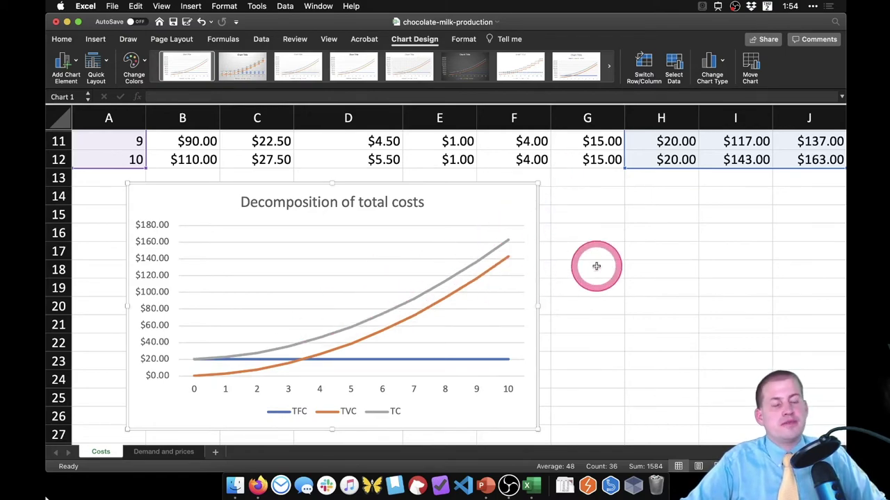
Step: Add the column header MC in K1, next to the TC column
scroll(596, 266, "up", 1)
scroll(596, 266, "right", 1)
scroll(596, 266, "up", 5)
scroll(596, 266, "right", 2)
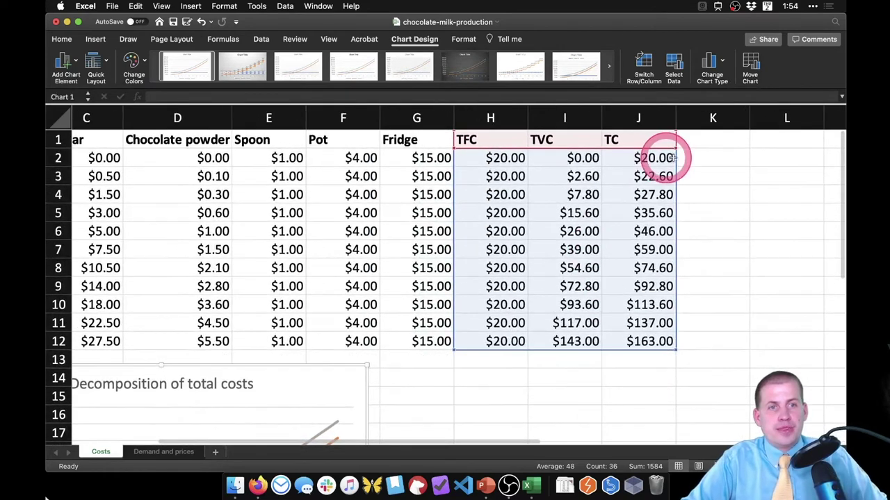
left_click(709, 142)
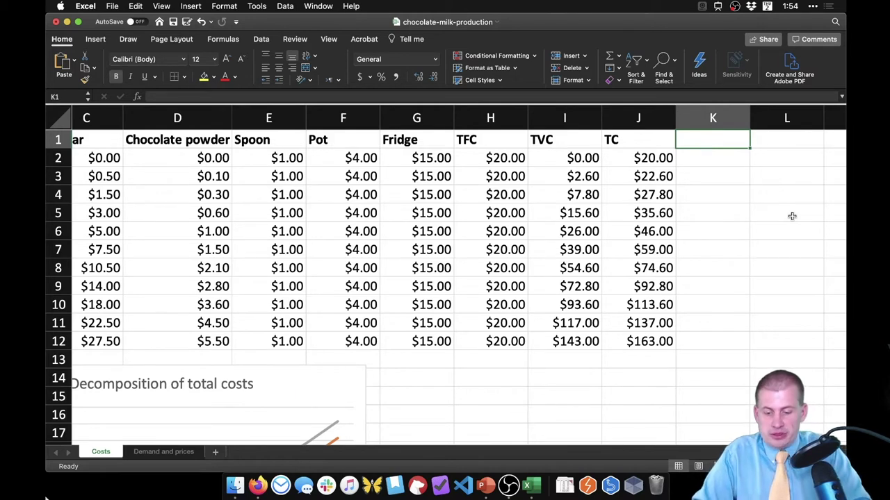
key("Return")
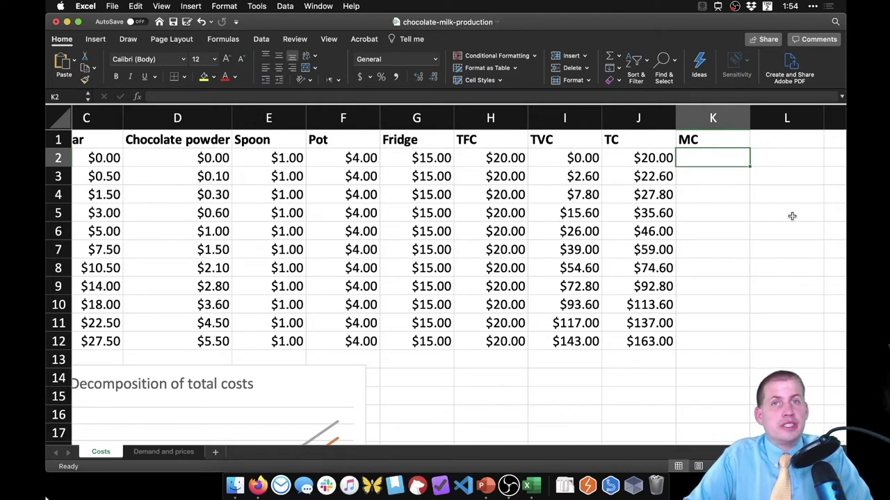
Step: Examine the first TC values in J2 and J3 to see which quantities a marginal cost can be calculated for
key("Down")
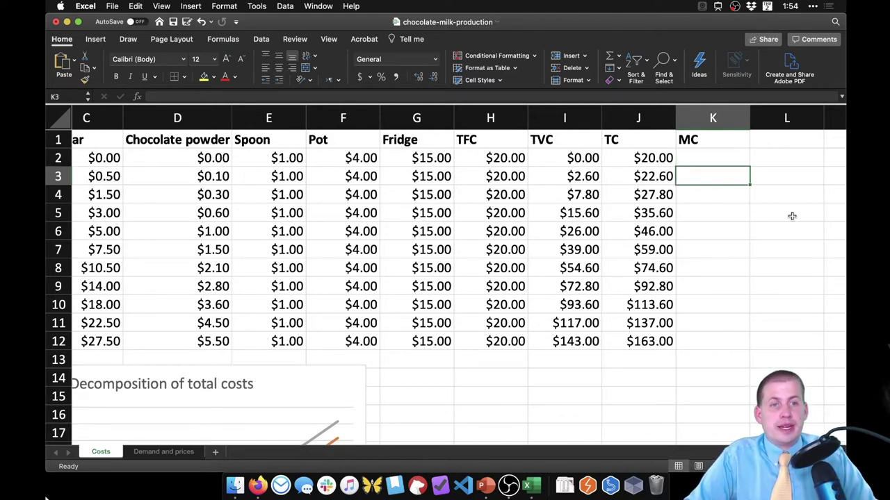
key("Left")
key("Up")
key("Down")
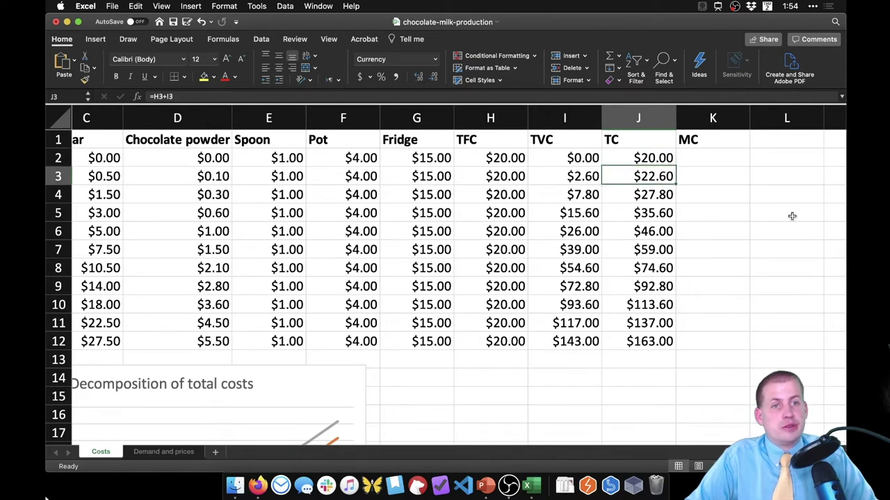
key("Right")
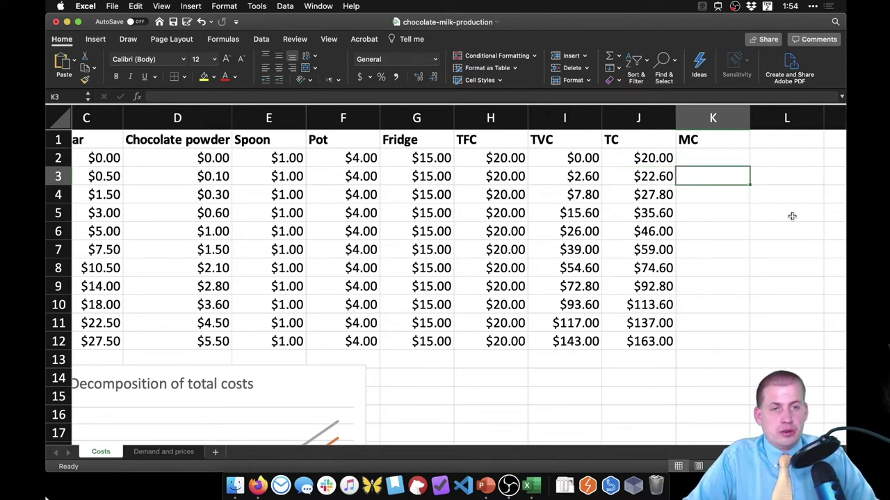
key("Up")
key("Left")
key("Right")
key("Right")
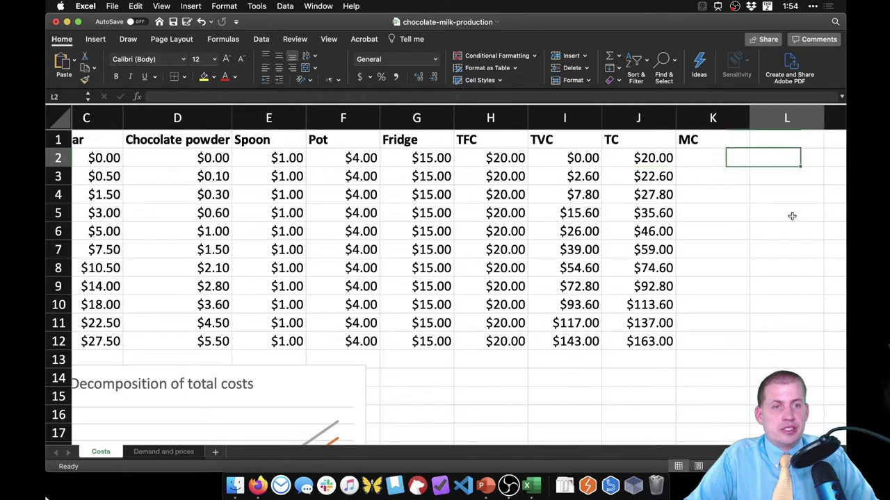
key("Left")
key("Left")
key("Right")
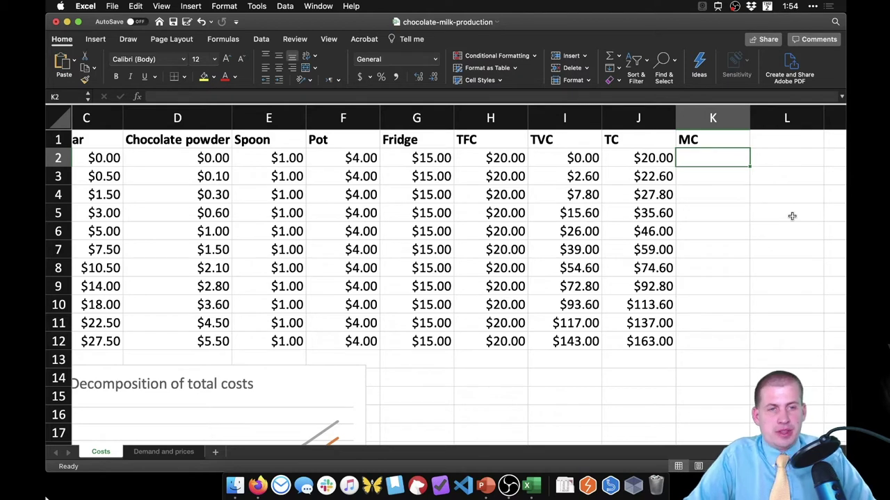
Step: Enter the marginal cost formula =J3-J2 in K3
key("Down")
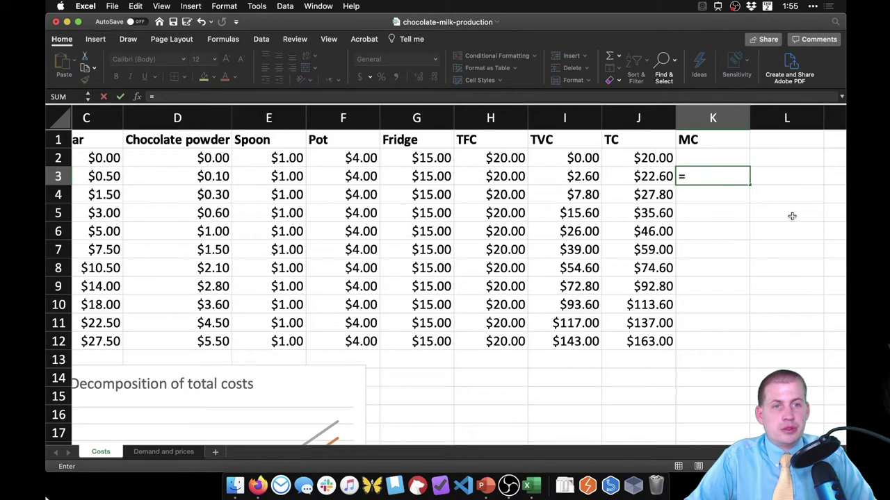
key("Left")
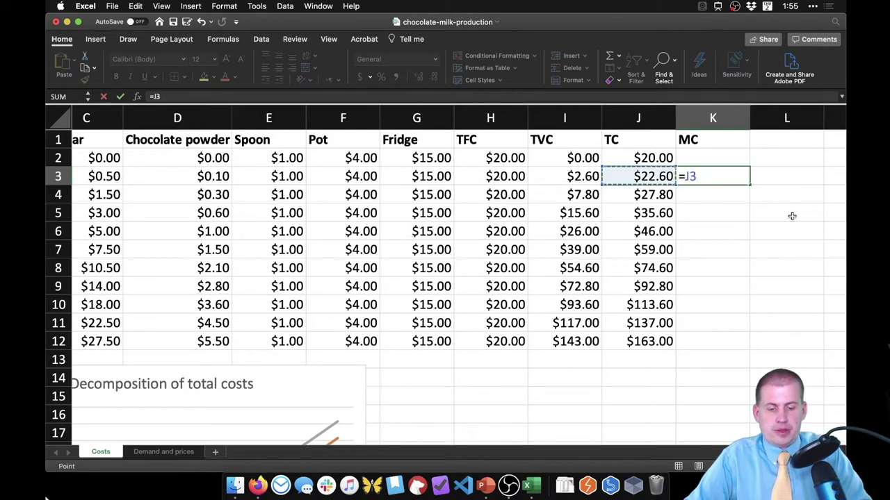
type("-")
key("Left")
key("Up")
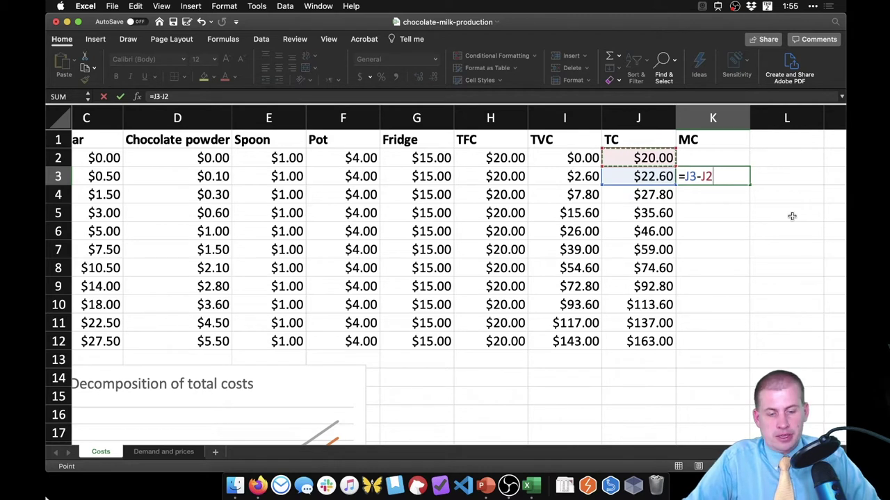
key("Return")
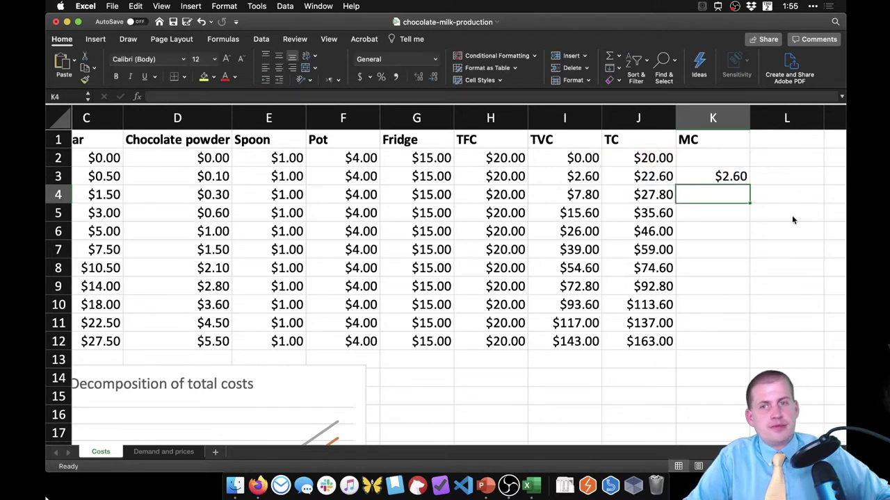
Step: Fill the marginal cost formula from K3 down through K12
left_click_drag(792, 217, 736, 215)
left_click(725, 177)
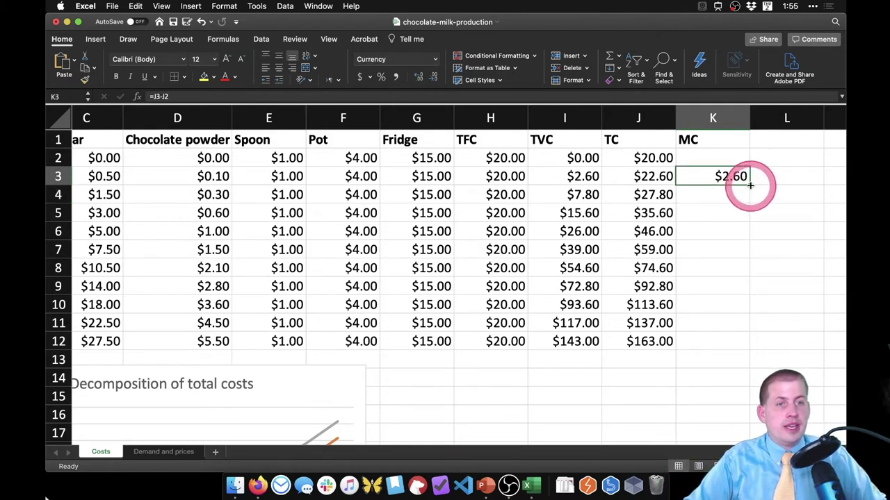
left_click_drag(750, 186, 743, 348)
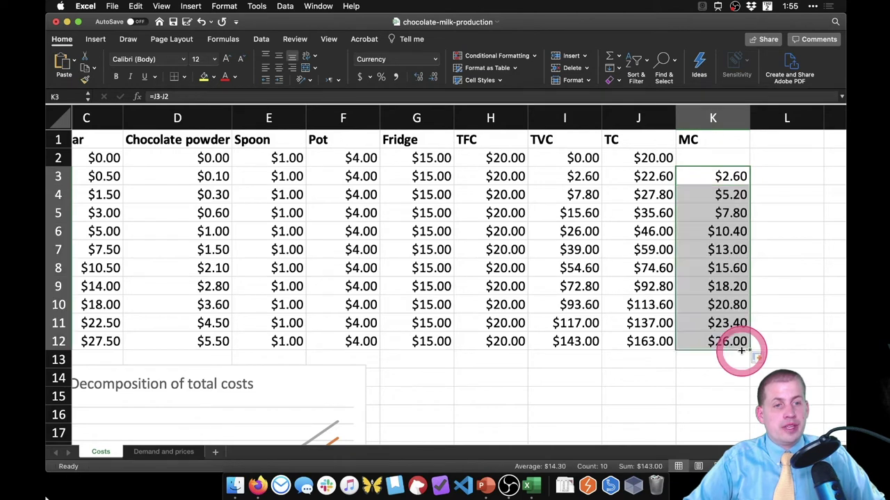
left_click(633, 362)
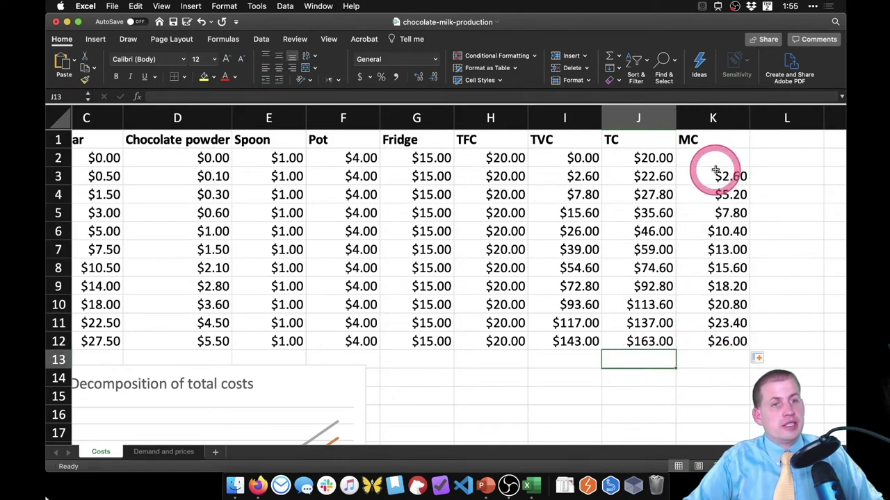
Step: Examine the marginal costs of the last units in K11 and K12 against the total costs in column J
left_click(649, 323)
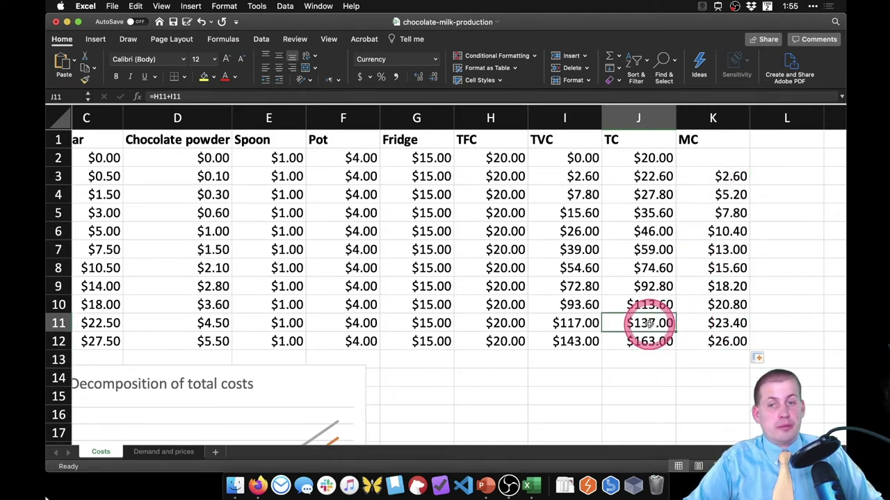
scroll(648, 323, "left", 5)
scroll(648, 323, "right", 4)
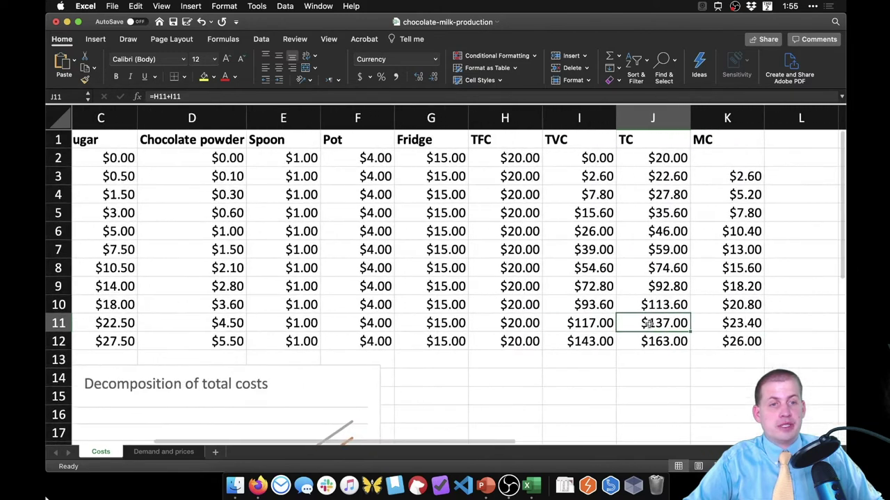
left_click(739, 323)
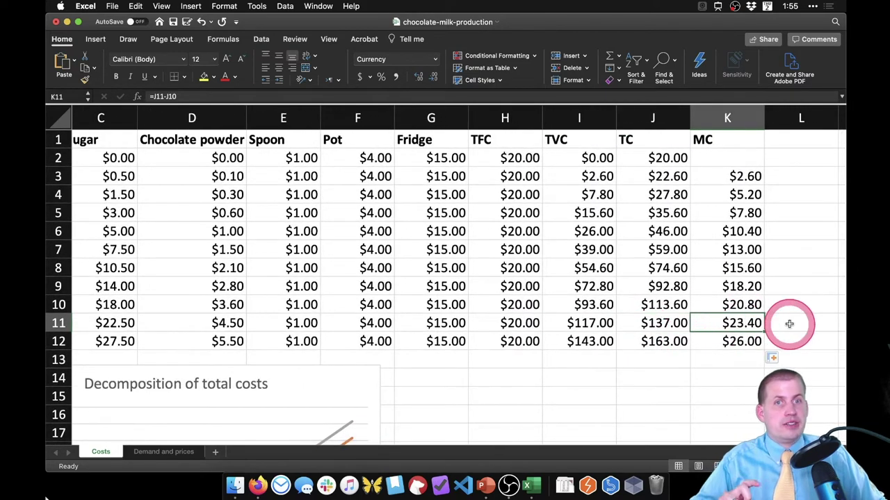
left_click(736, 340)
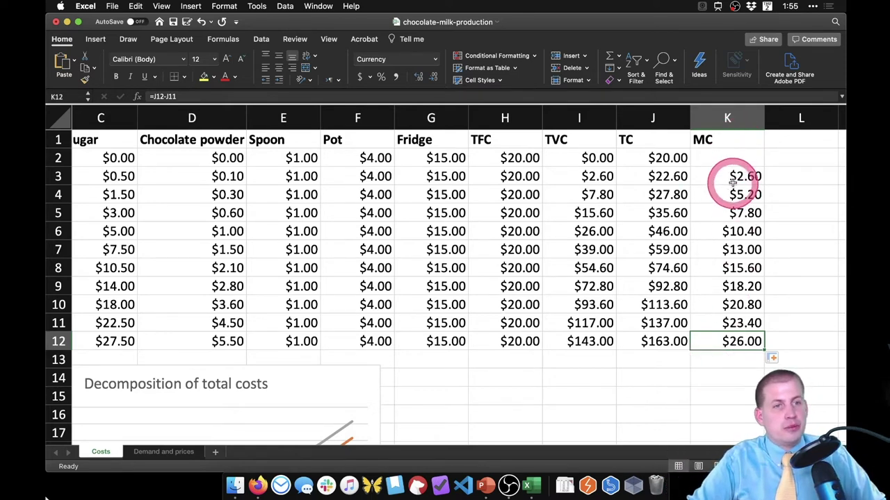
scroll(577, 325, "right", 2)
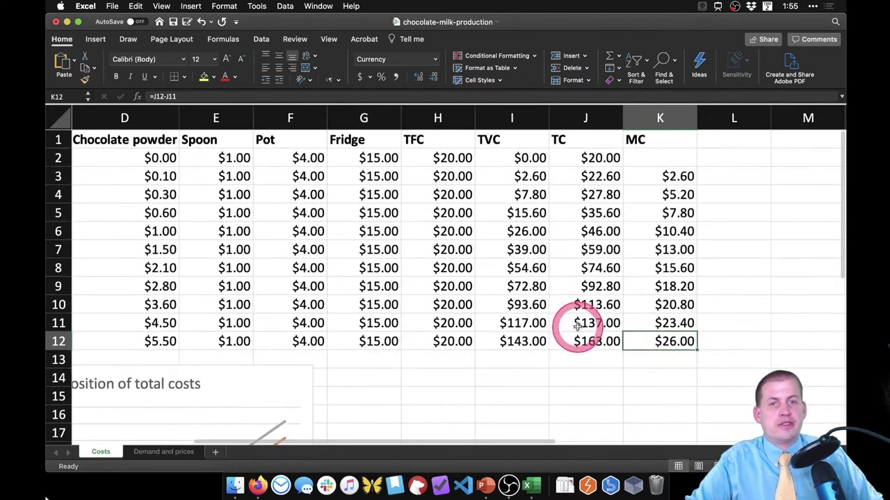
scroll(577, 325, "right", 1)
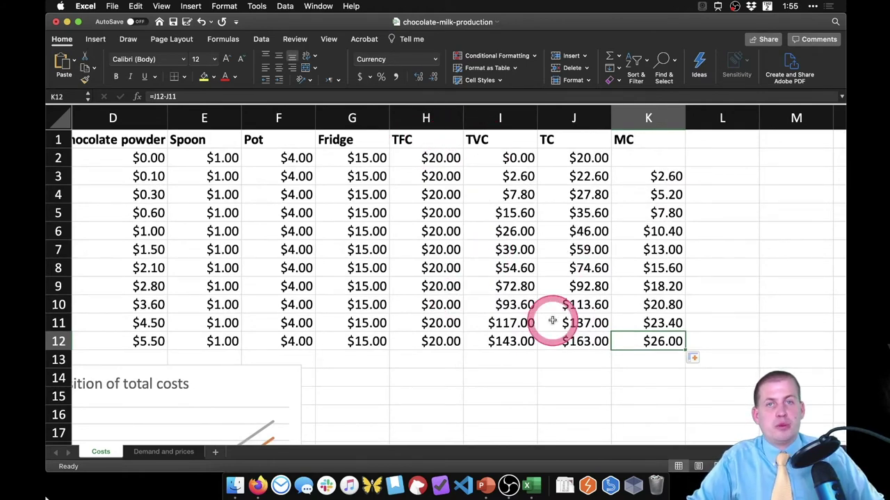
scroll(477, 308, "left", 3)
scroll(480, 309, "right", 5)
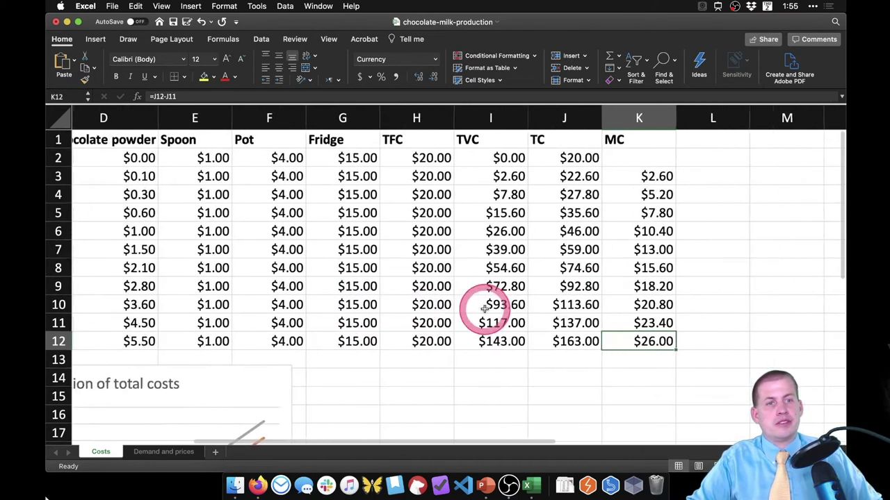
scroll(484, 308, "right", 1)
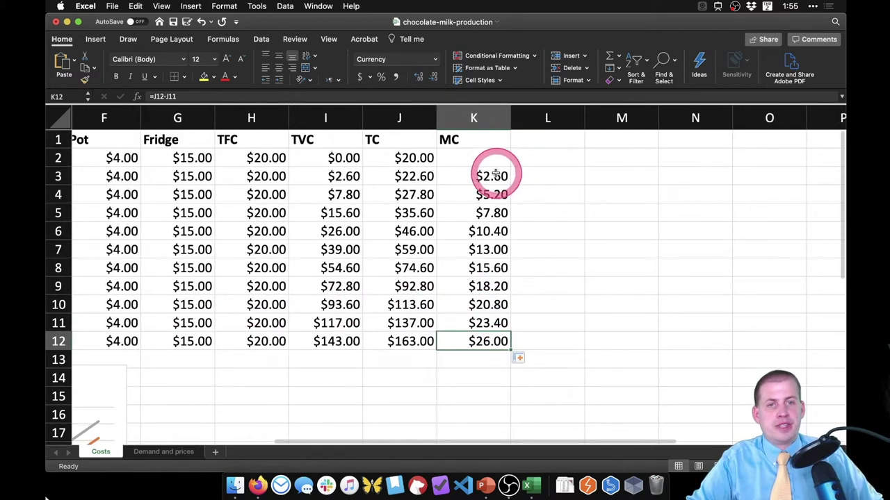
Step: Enter the column headers AFC in L1 and AVC in M1
left_click(558, 138)
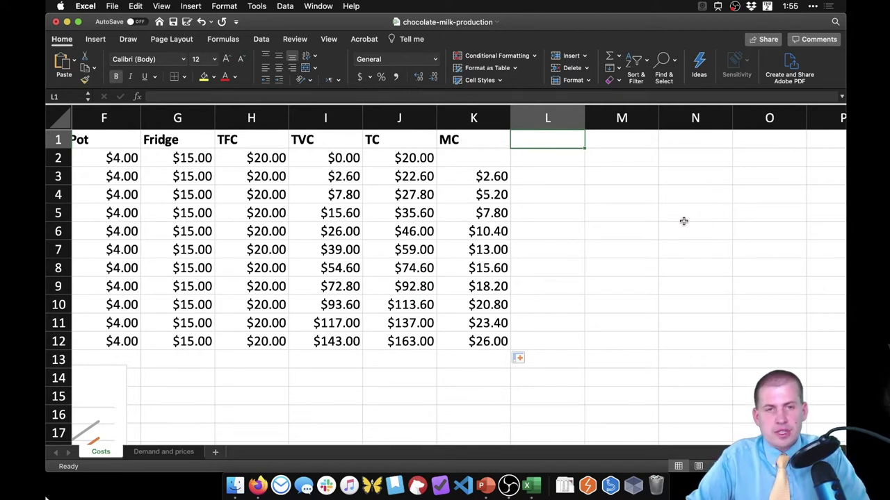
key("Tab")
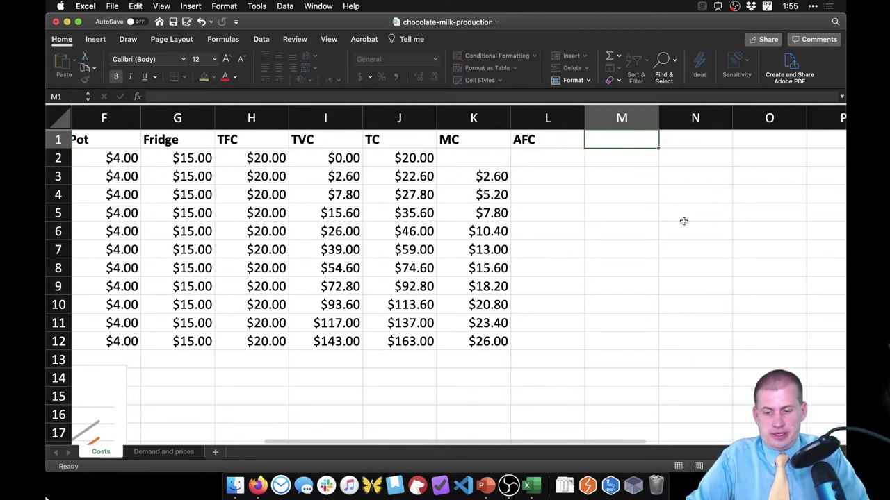
type("A")
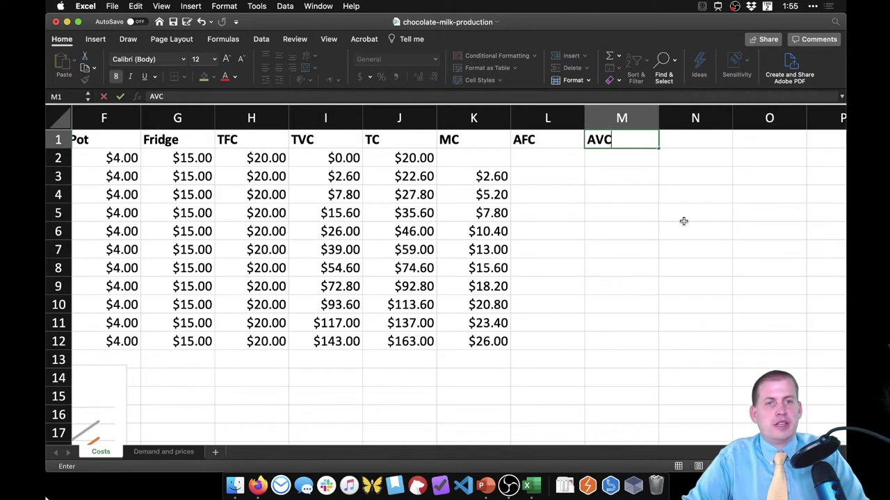
type("VC")
key("Return")
key("Left")
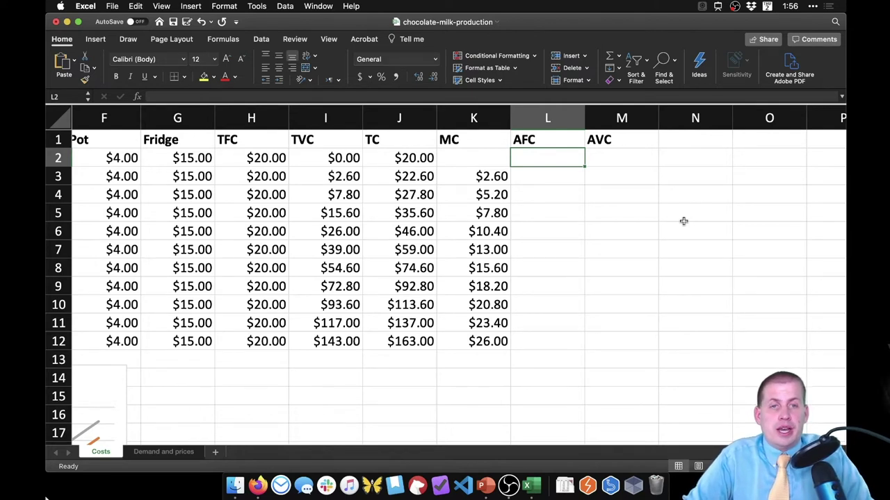
Step: Examine row 2 across the cost columns to see whether an average fixed cost can be calculated for the zero quantity
key("Left")
key("Left")
key("Left")
key("Left")
key("Left")
key("Left")
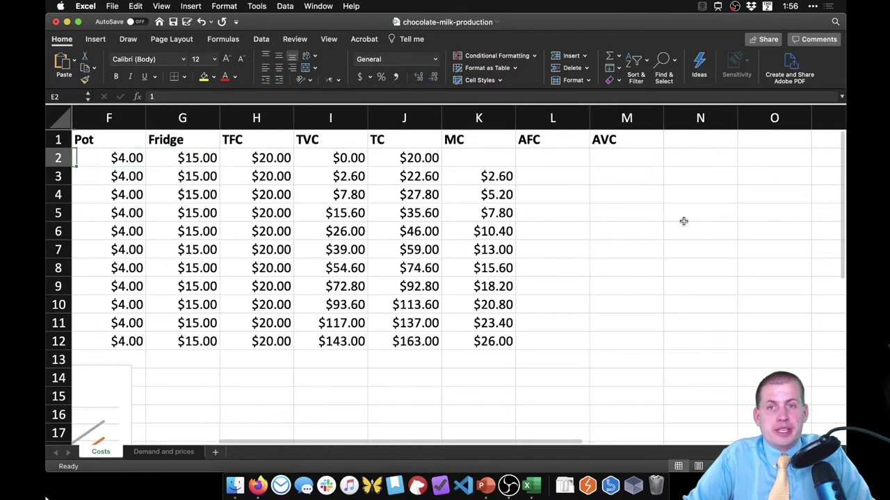
key("Right")
key("Right")
key("Right")
key("Right")
key("Right")
key("Right")
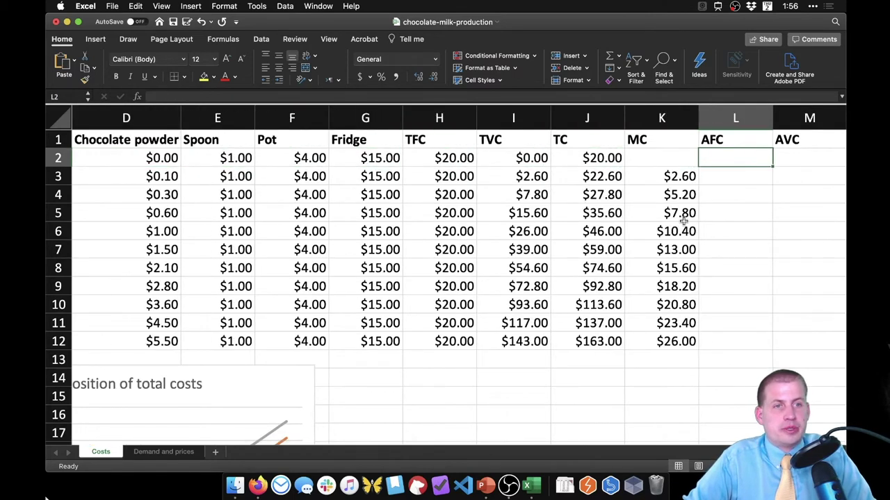
Step: Enter the average fixed cost formula =H3/A3 in L3
key("Down")
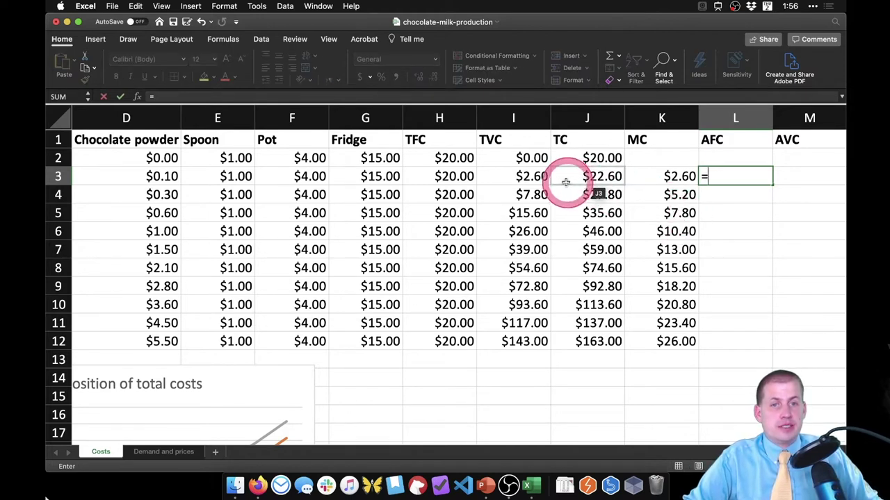
left_click(451, 175)
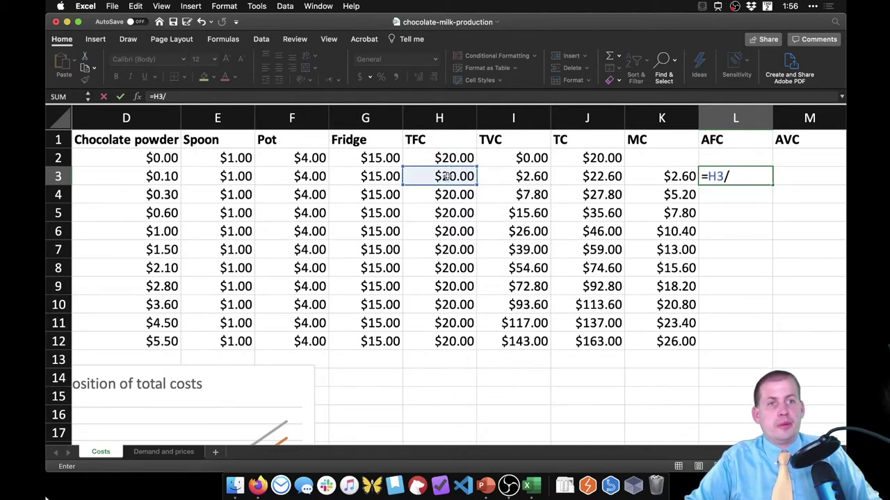
scroll(449, 175, "left", 4)
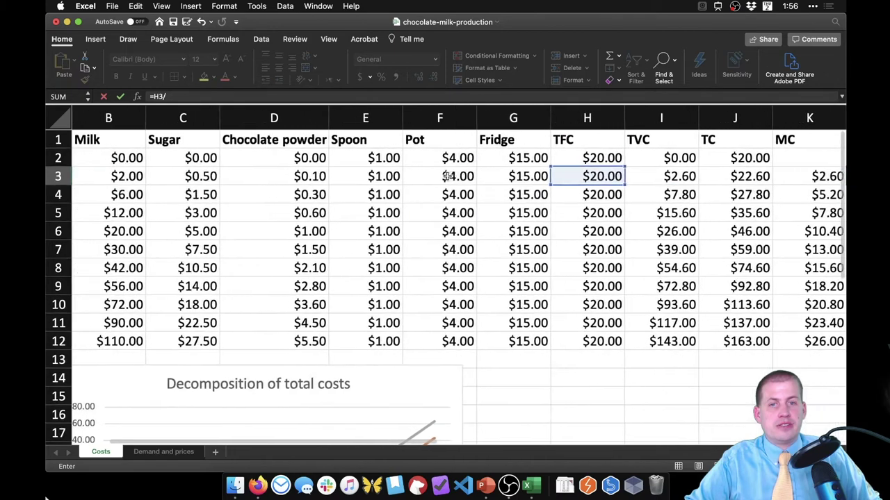
scroll(341, 174, "left", 2)
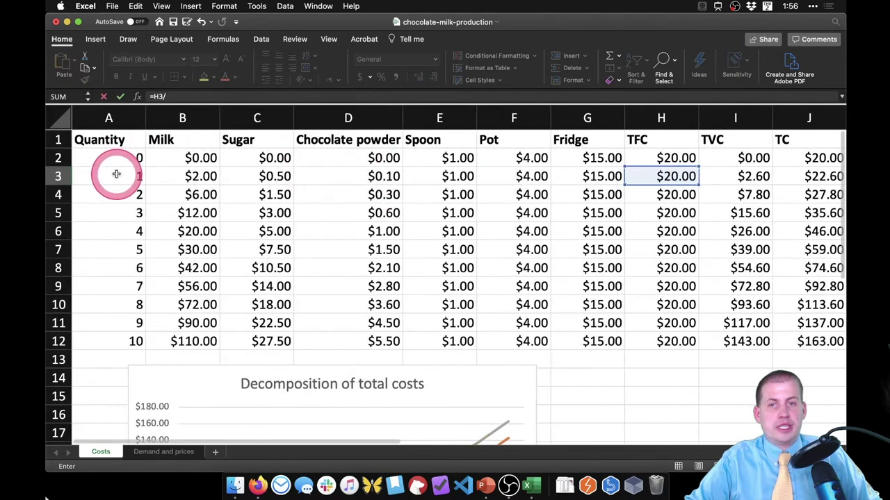
left_click(116, 175)
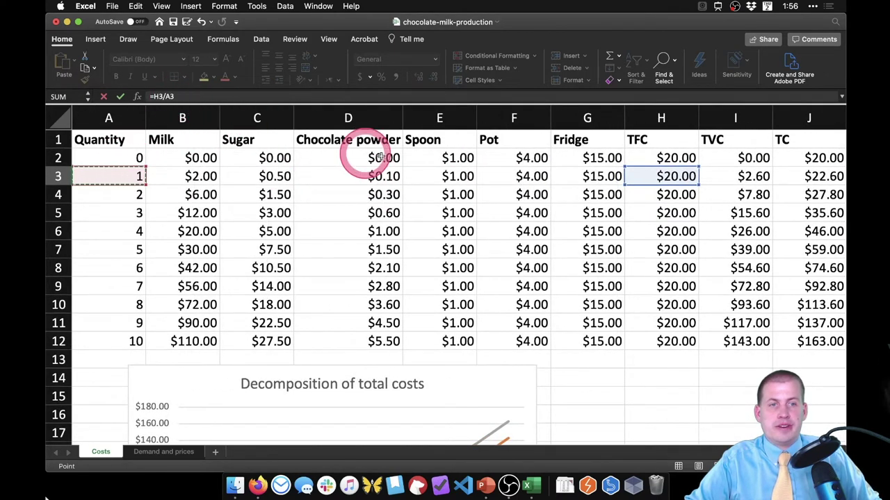
scroll(437, 189, "right", 6)
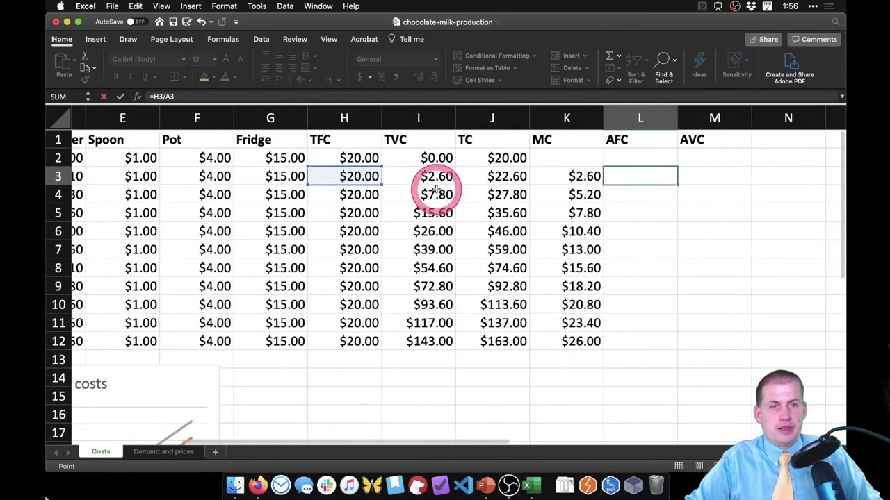
key("Return")
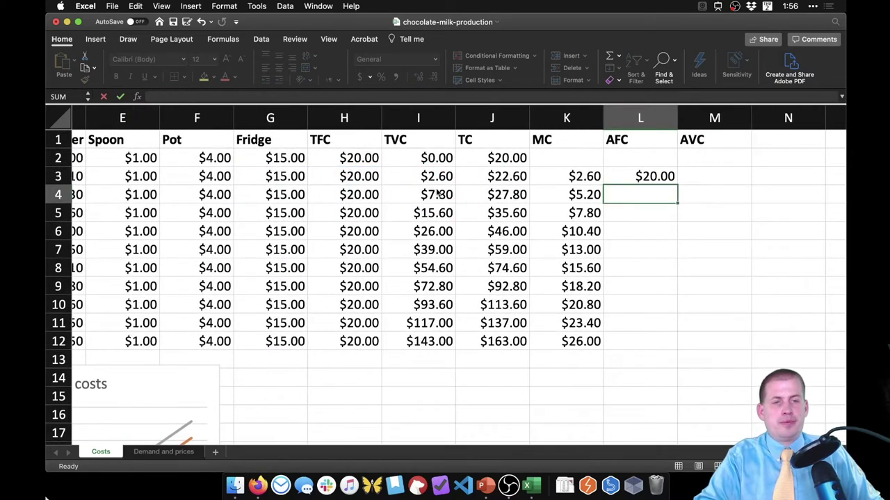
Step: Fill the average fixed cost formula from L3 down through L12
left_click(659, 175)
scroll(671, 221, "left", 1)
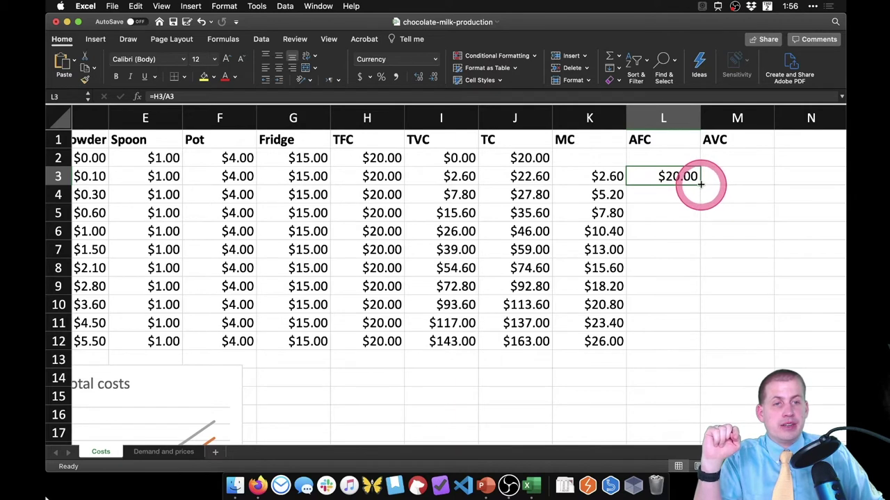
left_click_drag(700, 183, 681, 347)
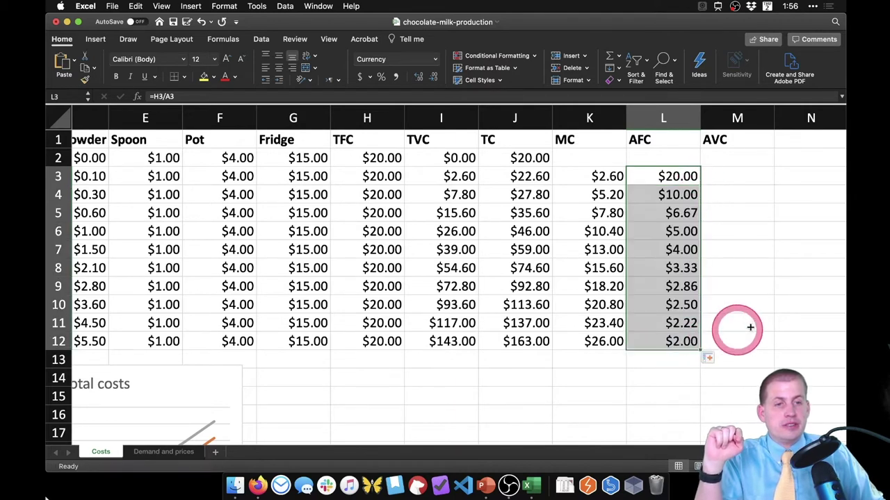
Step: Examine how the average fixed costs in L3:L12 develop compared with the total fixed cost in H12
left_click(651, 173)
left_click(674, 343)
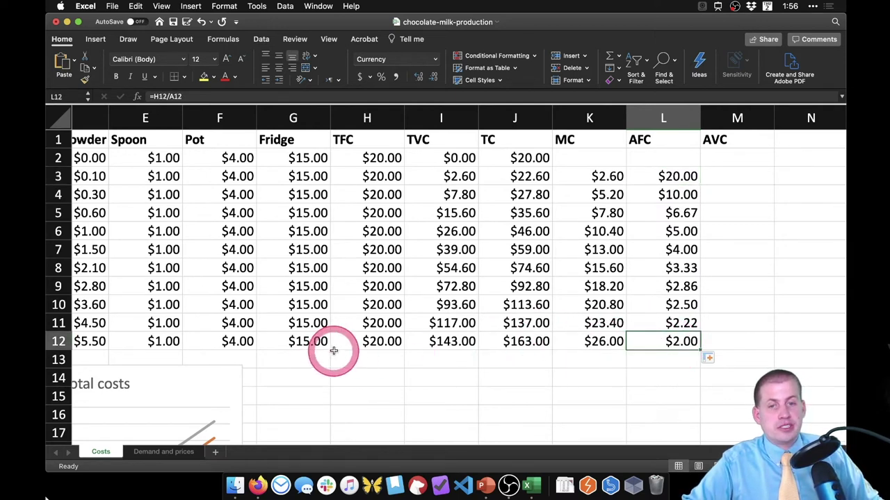
left_click(392, 339)
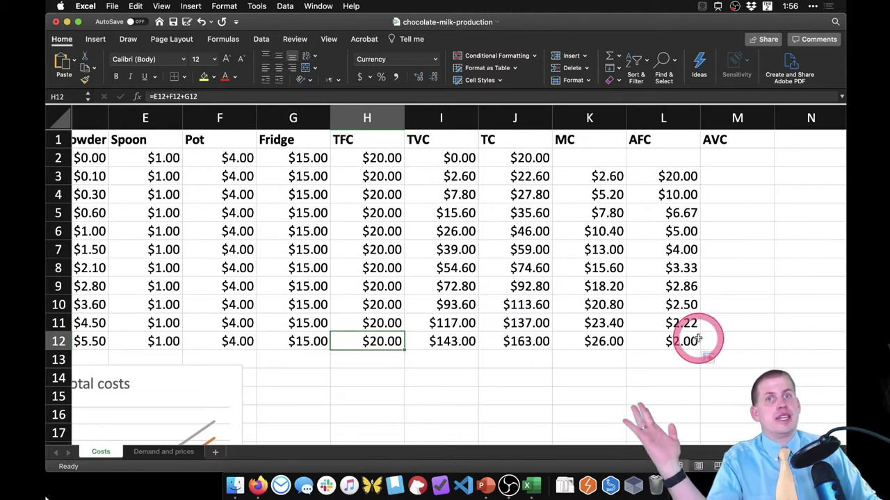
left_click_drag(677, 174, 661, 341)
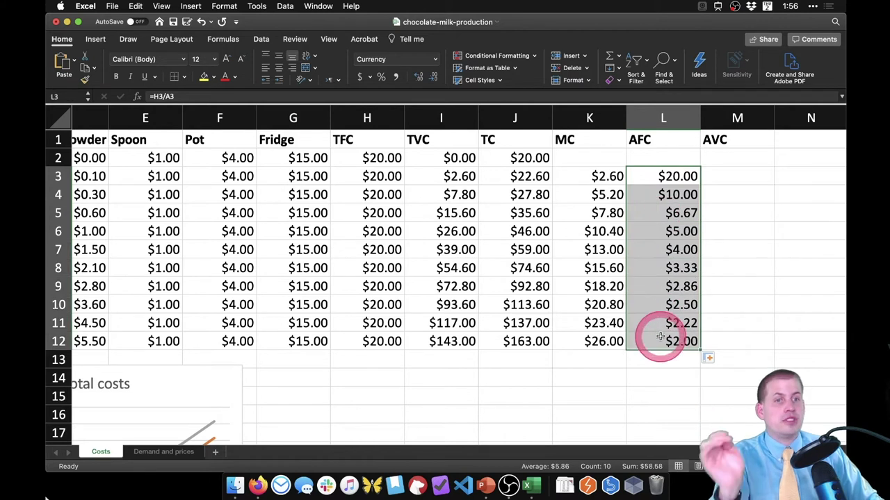
Step: Enter the average variable cost formula =I3/A3 in M3
left_click(723, 177)
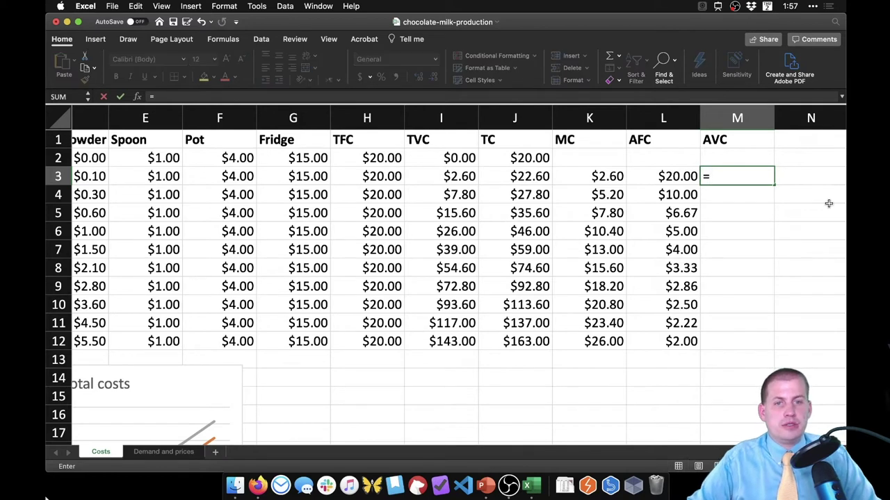
key("Left")
key("Left")
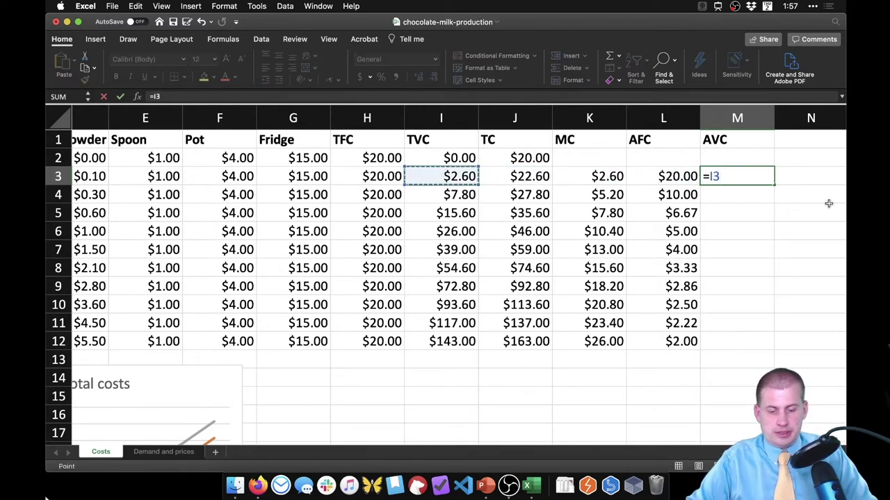
key("Left")
key("Left")
key("Left")
key("Left")
key("Left")
key("Left")
key("Left")
key("Left")
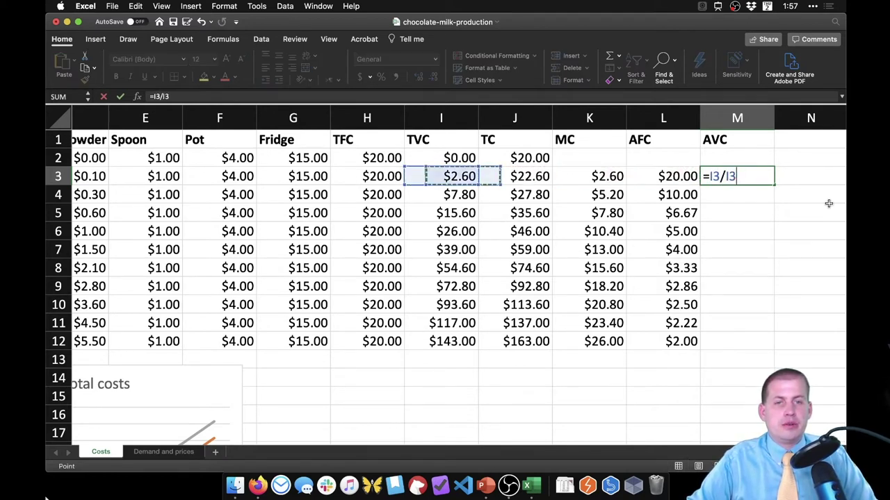
key("Left")
key("Left")
key("Left")
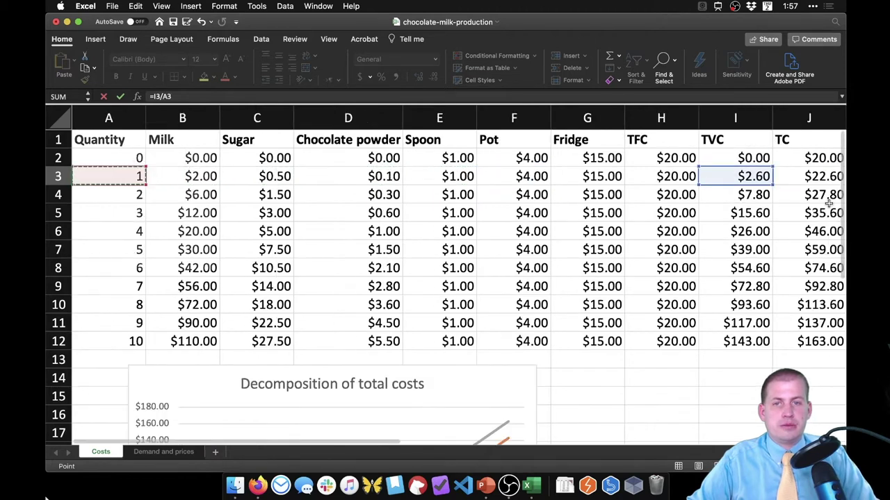
key("Return")
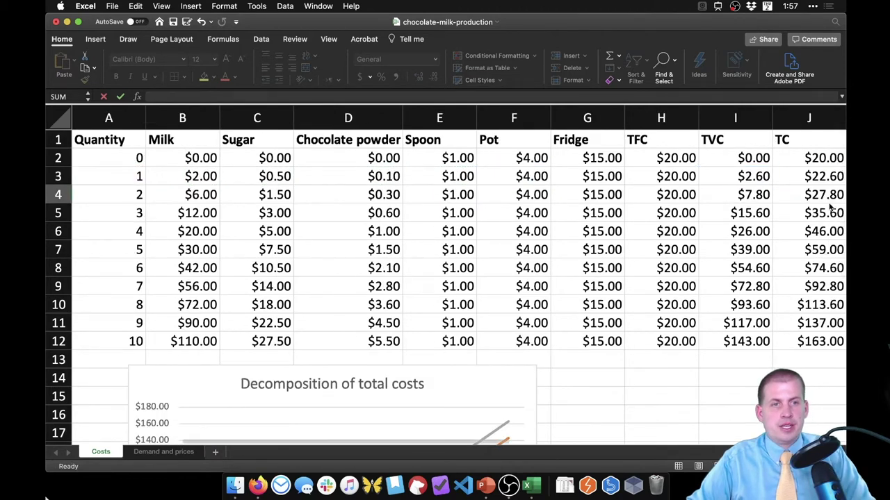
Step: Fill the average variable cost formula from M3 down through M12
left_click(816, 190)
left_click(804, 178)
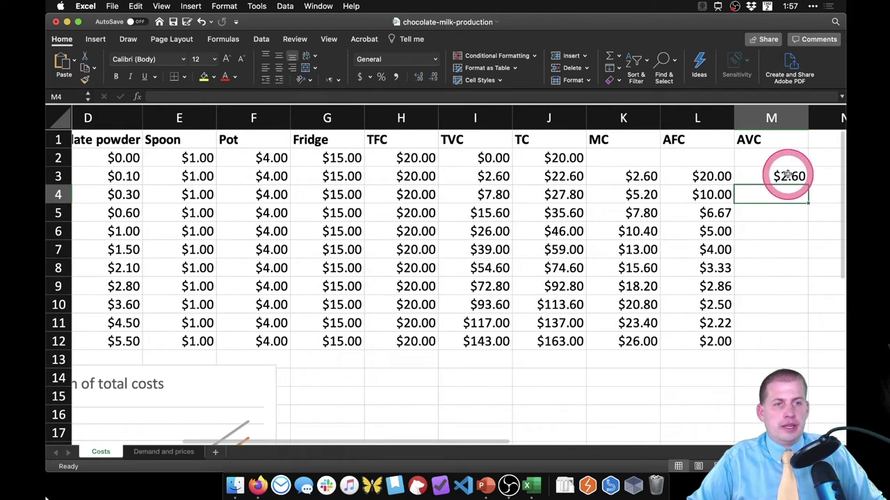
left_click_drag(807, 186, 787, 342)
scroll(683, 316, "right", 4)
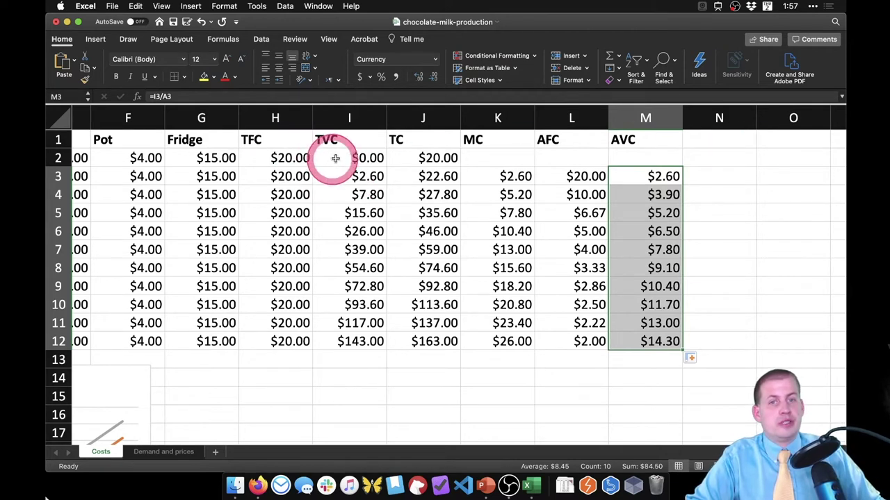
Step: Compare the total variable costs in I2:I12 with the average variable costs in M3:M12
left_click_drag(330, 158, 347, 341)
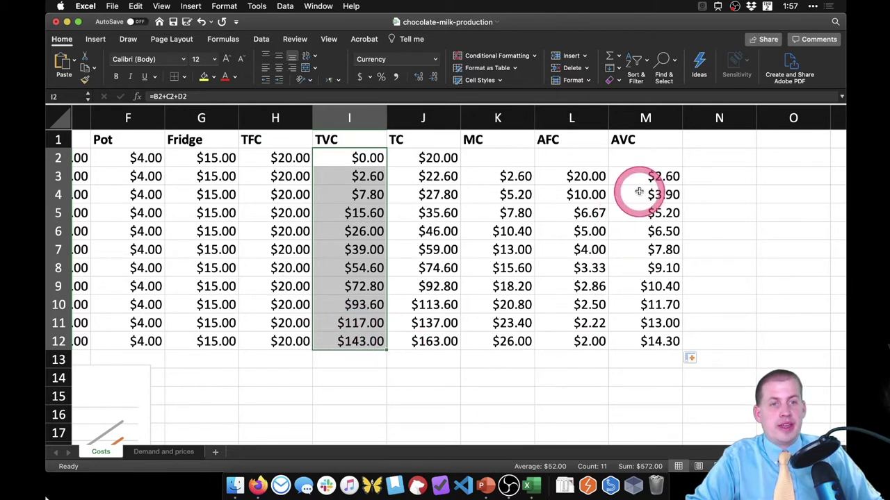
left_click_drag(643, 183, 633, 341)
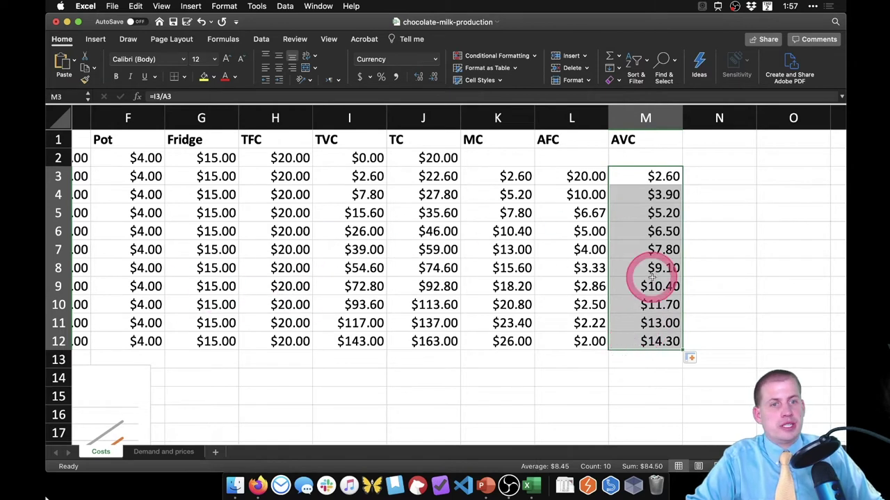
left_click(710, 334)
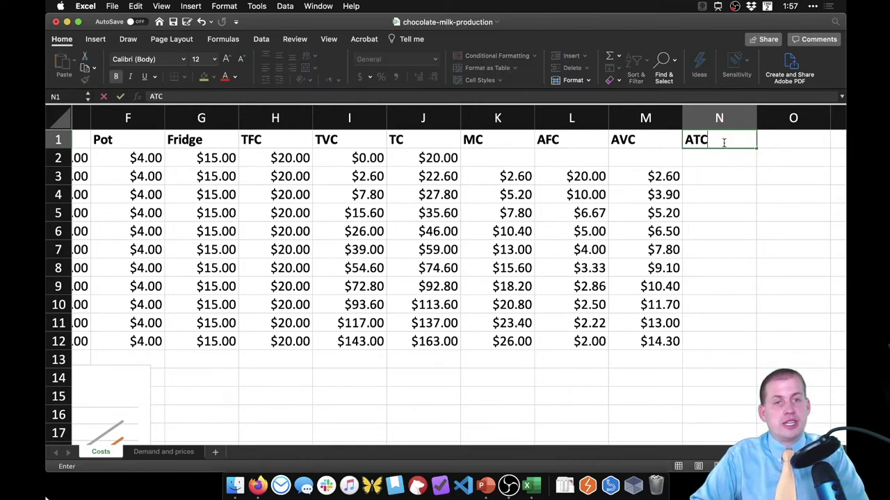
Step: Enter the column header ATC in N1
left_click(724, 143)
type("ATC")
key("Return")
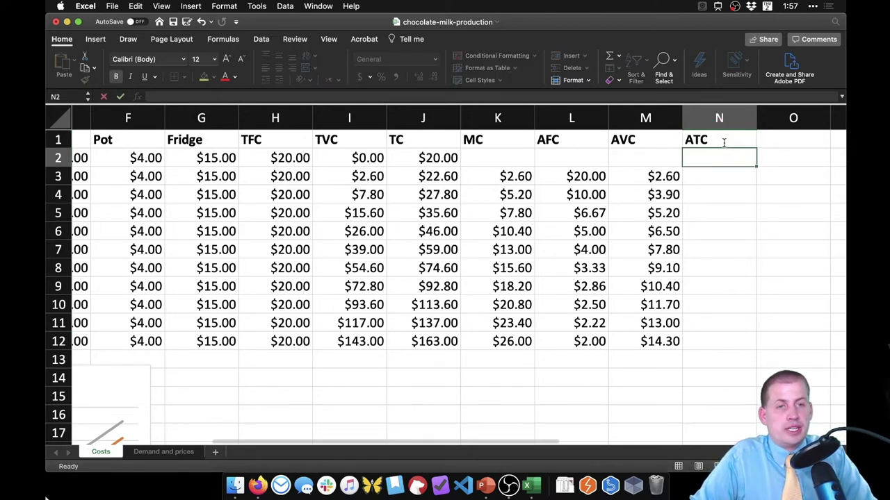
key("Return")
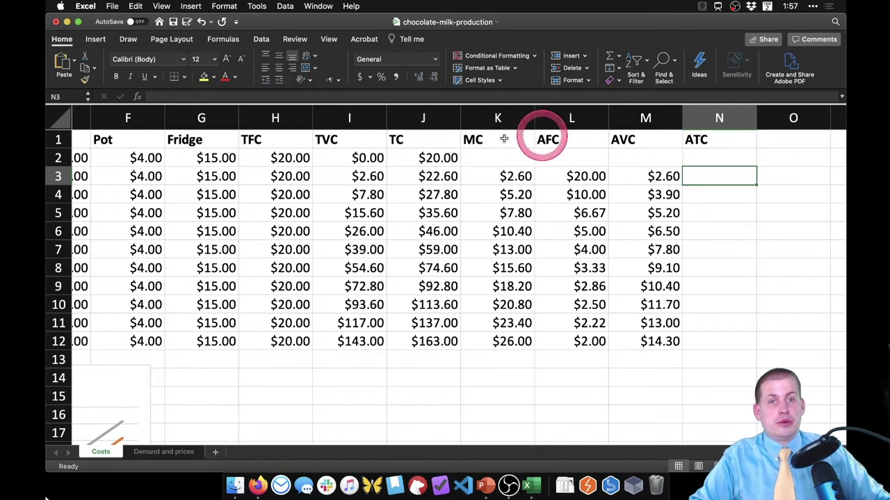
Step: Examine TC in J3 and the AFC and AVC values in L3 and M3 as possible inputs for average total cost
left_click(429, 173)
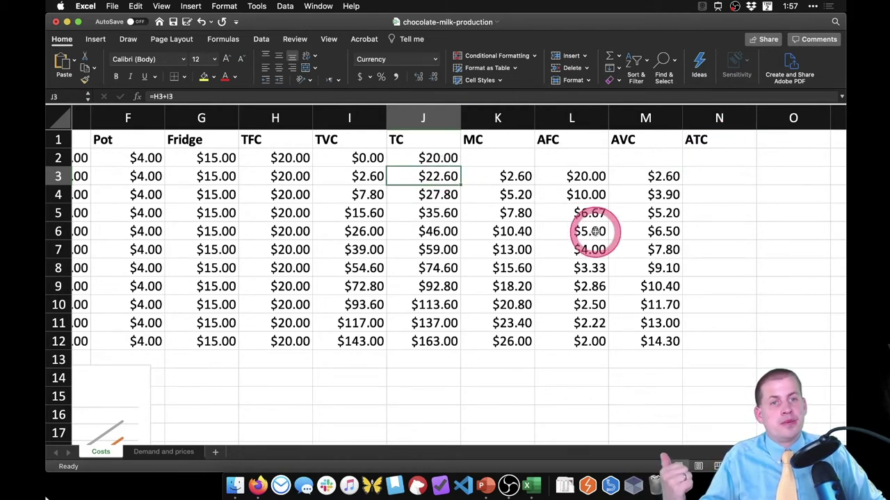
left_click_drag(593, 176, 637, 176)
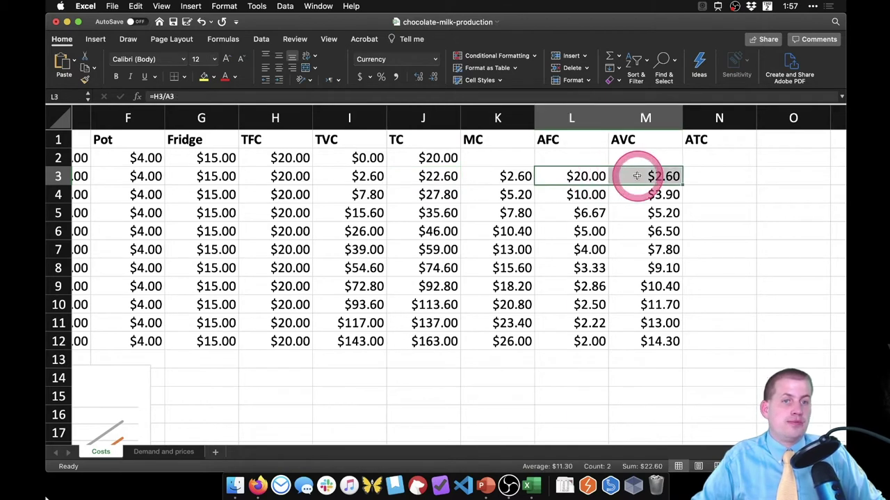
left_click(591, 173)
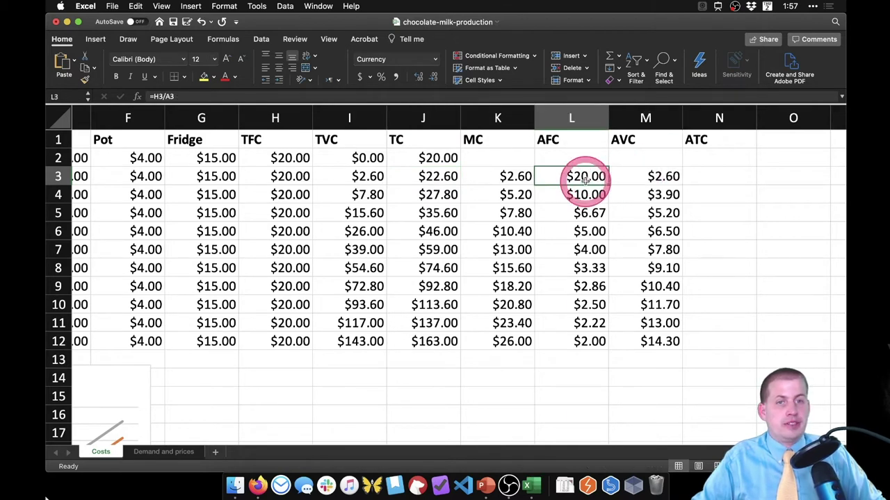
left_click(636, 174)
Step: Enter the average total cost formula =J3/A3 in N3, dividing total cost by quantity
left_click(723, 176)
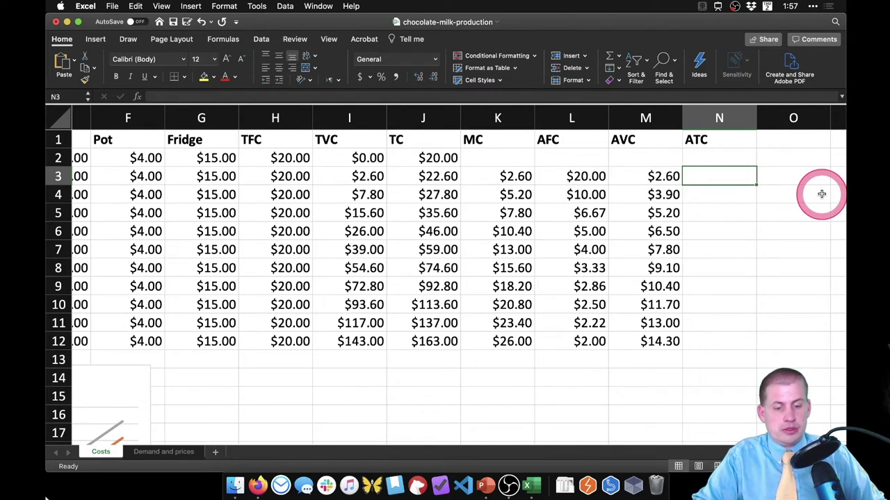
type("=")
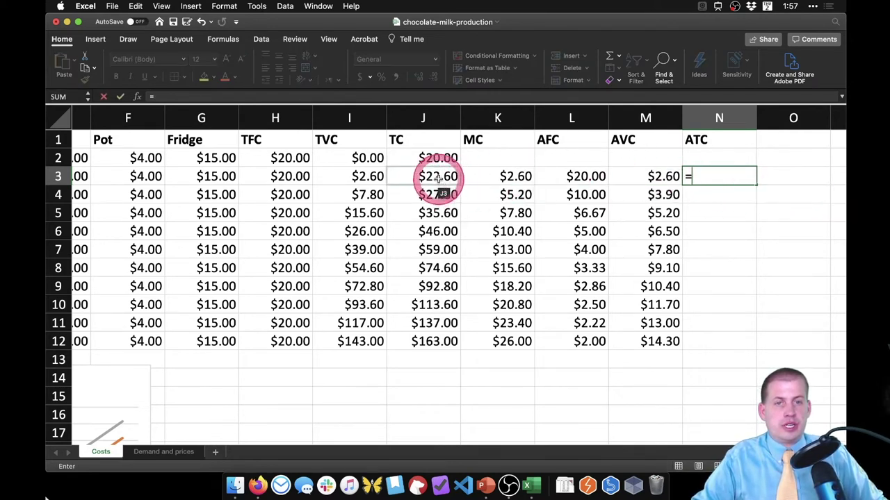
left_click(438, 177)
type("/")
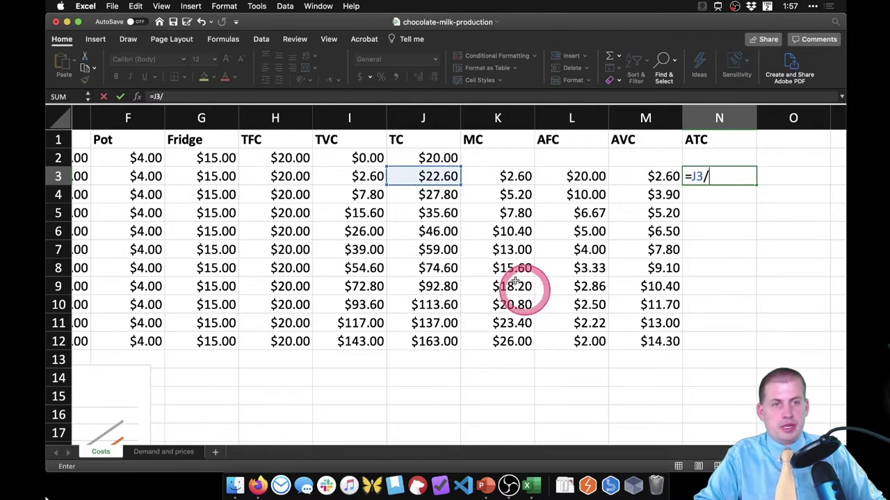
scroll(417, 202, "left", 5)
left_click(119, 176)
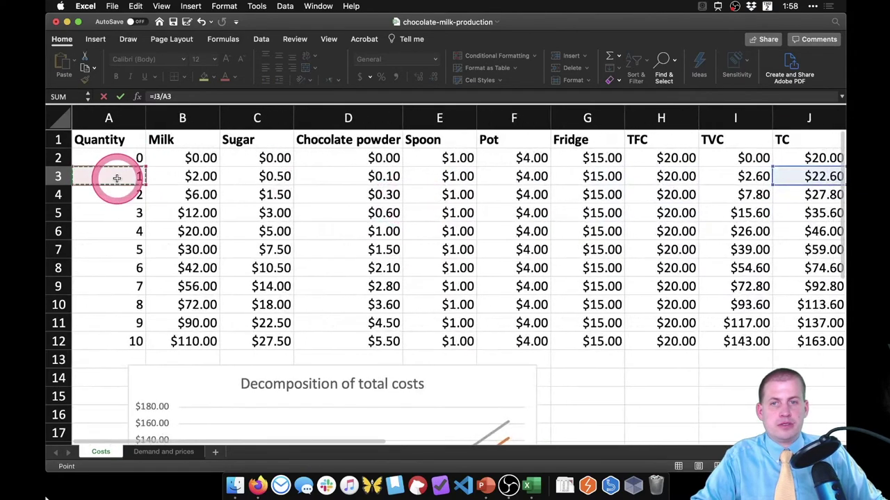
key("Return")
Step: Fill the average total cost formula from N3 down through N12
scroll(467, 253, "right", 5)
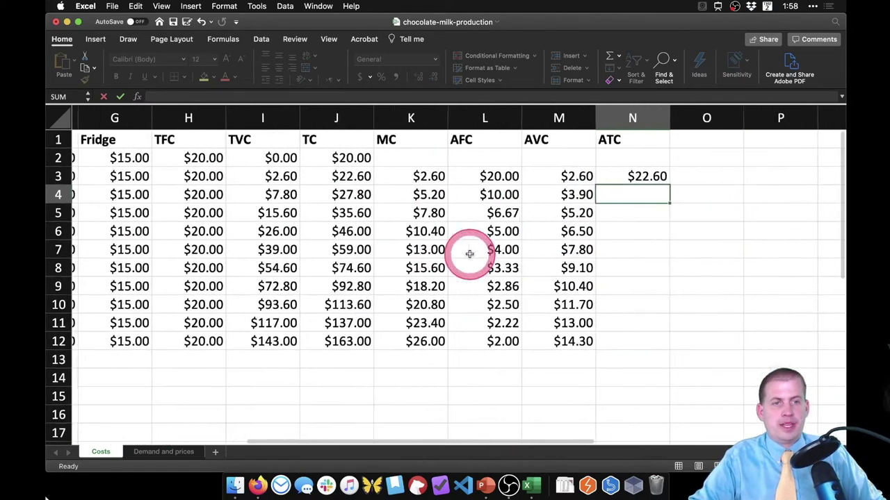
left_click(610, 175)
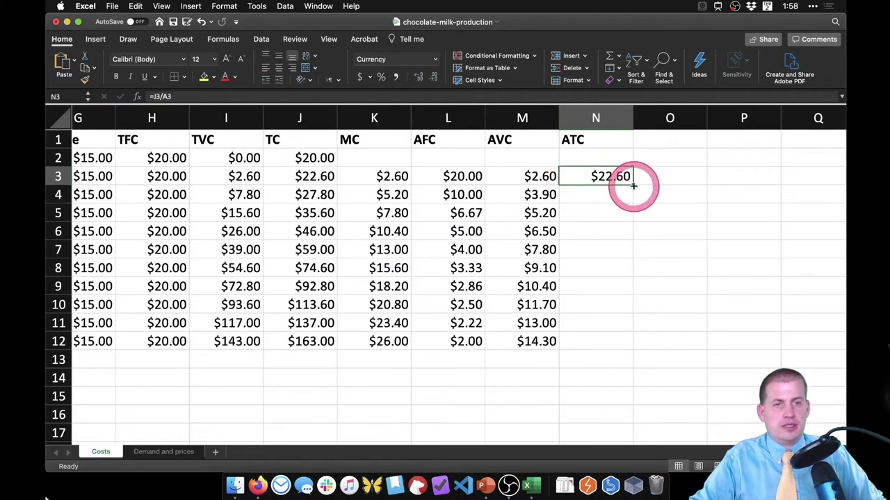
left_click_drag(634, 186, 628, 350)
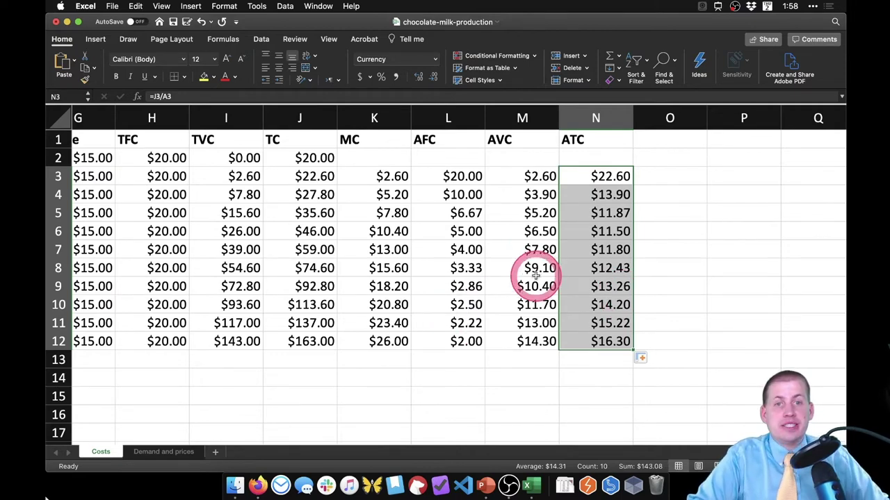
Step: Review the Decomposition of total costs chart below the data as a reference for charting the average costs
scroll(535, 276, "left", 1)
scroll(535, 276, "left", 5)
scroll(535, 276, "down", 8)
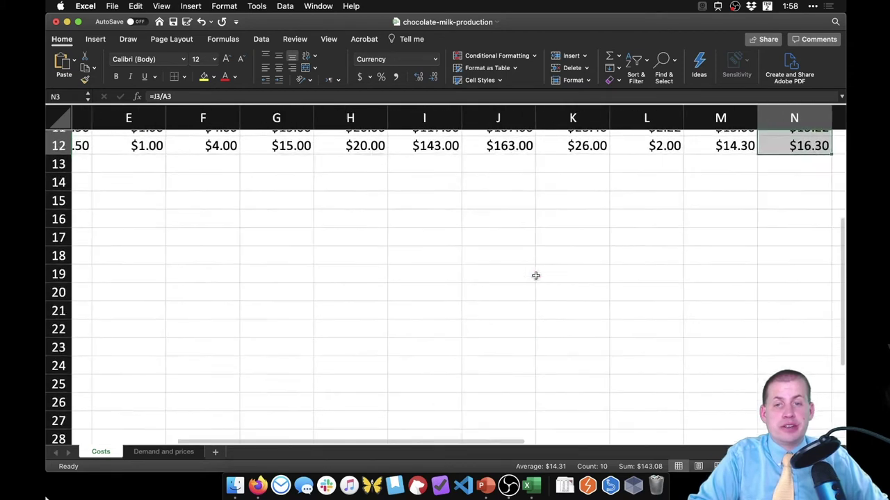
scroll(535, 276, "up", 3)
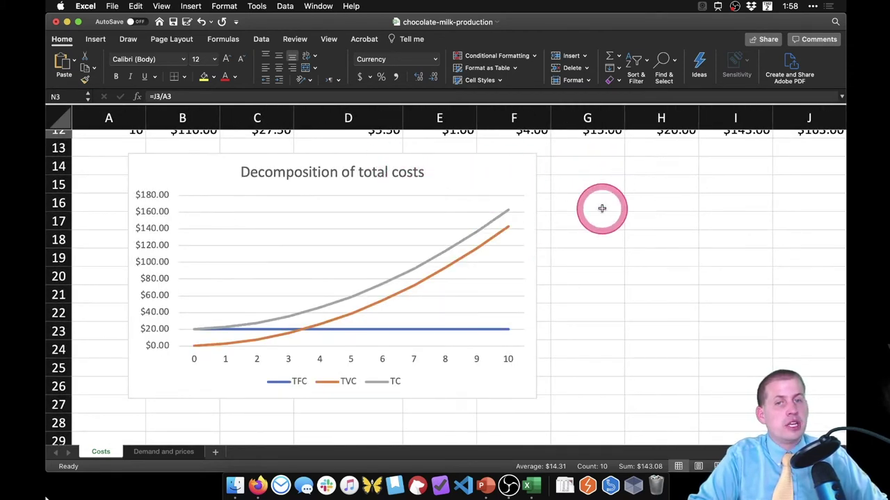
scroll(602, 209, "up", 4)
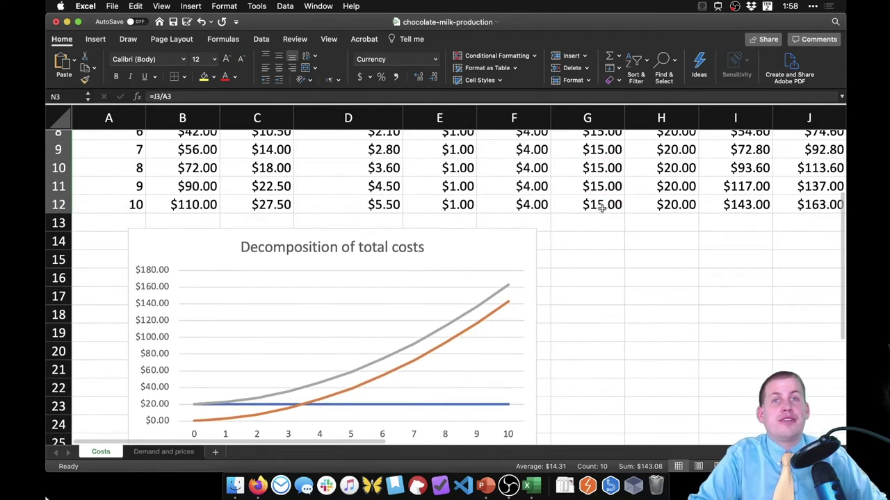
scroll(602, 208, "up", 7)
scroll(602, 208, "right", 5)
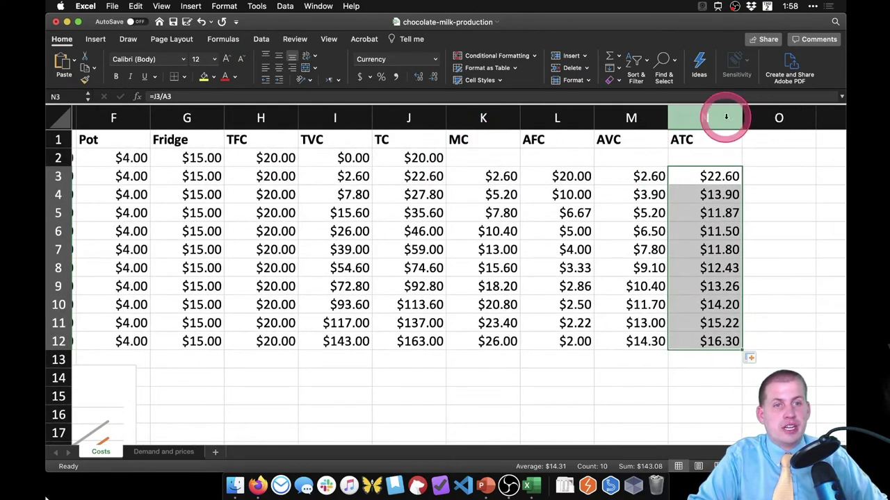
Step: Insert a 2-D line chart of the MC, AFC, AVC and ATC data in K1:N12 and move it towards the ATC column
left_click(469, 142)
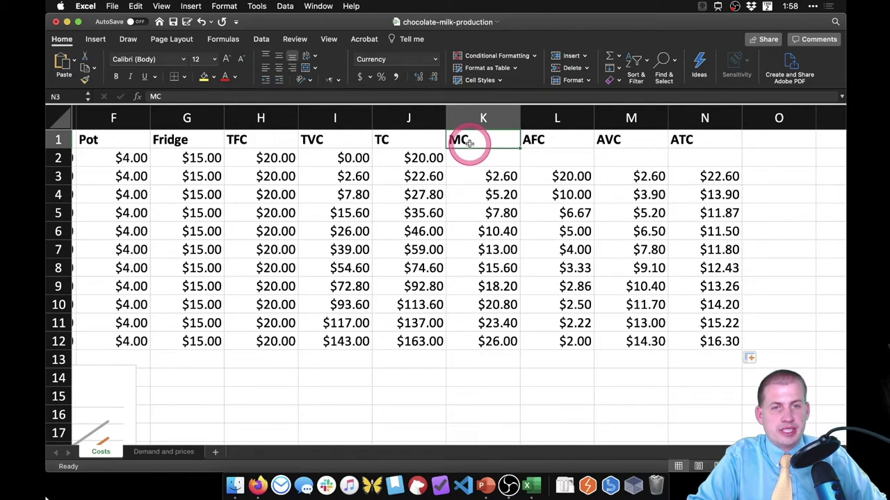
left_click_drag(469, 142, 698, 338)
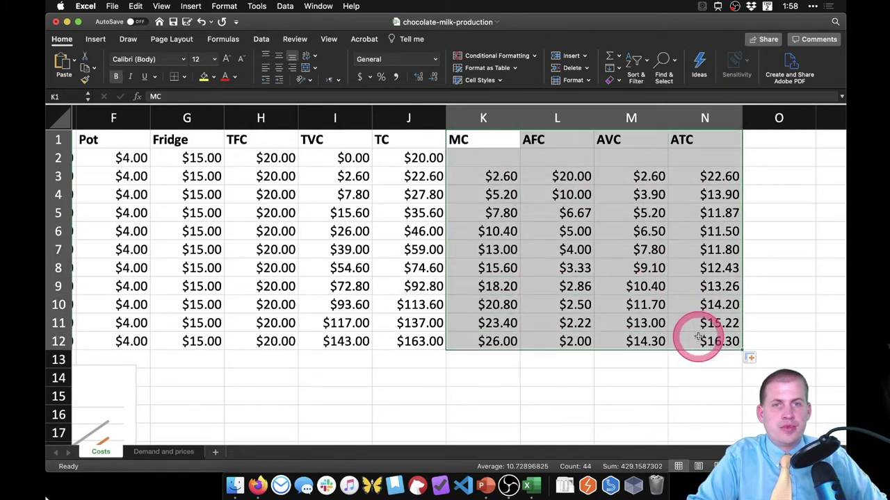
left_click(95, 40)
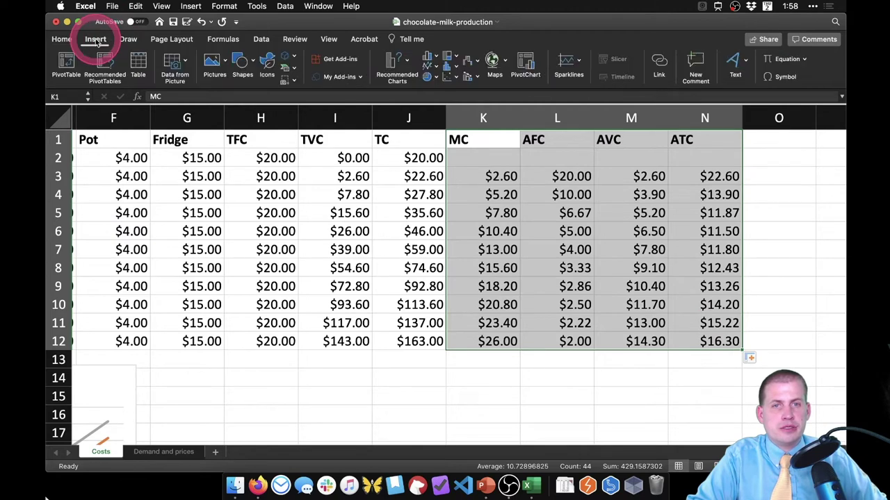
left_click(432, 66)
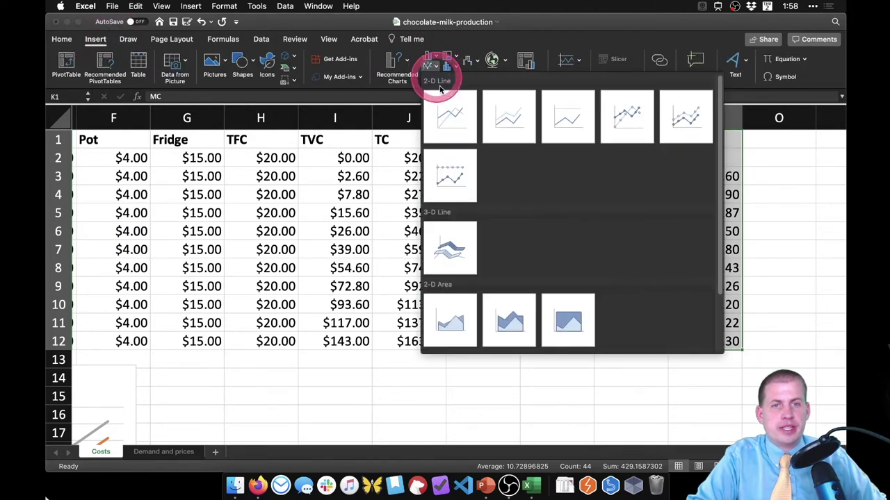
left_click(456, 127)
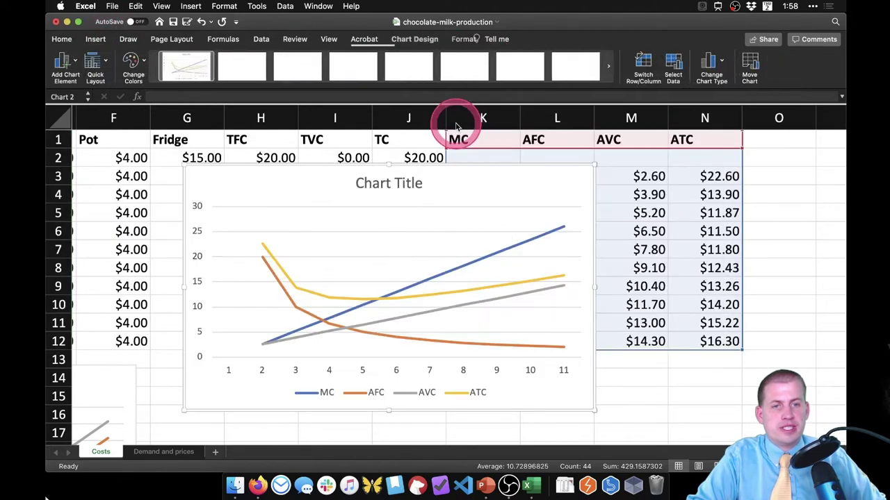
left_click_drag(473, 166, 597, 162)
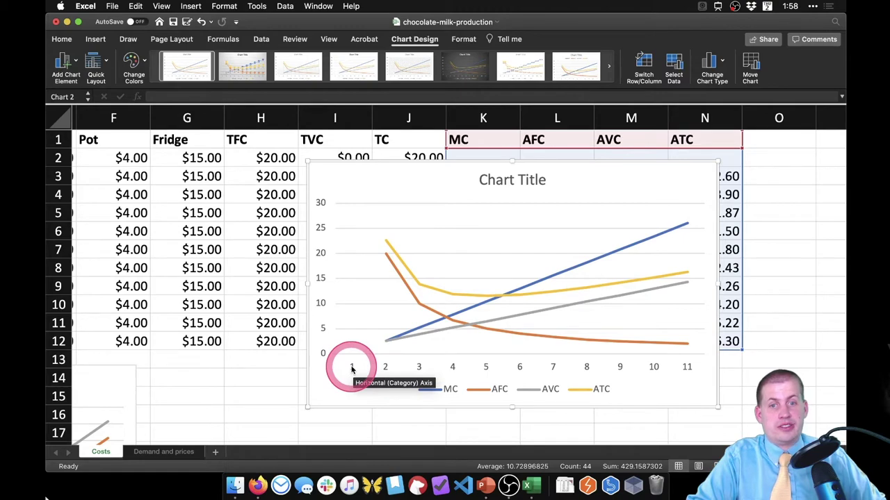
Step: Set the new chart's horizontal axis labels to the quantities in A2:A12
scroll(317, 263, "left", 5)
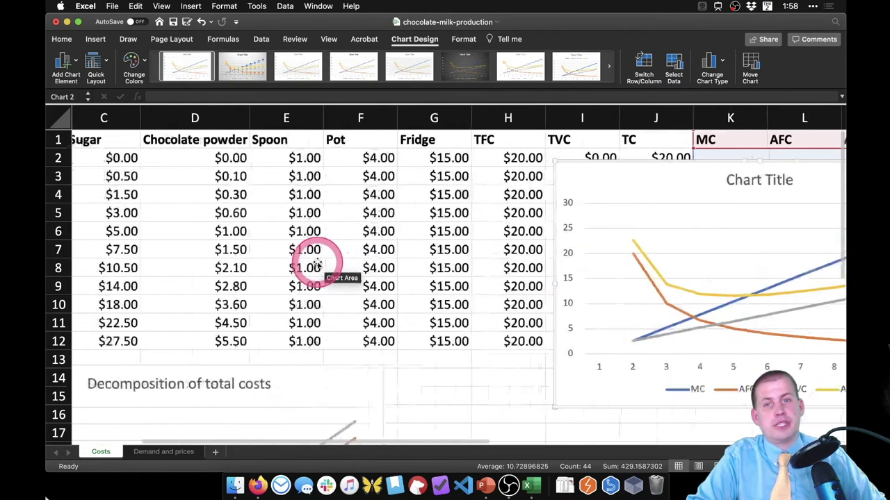
scroll(317, 263, "left", 3)
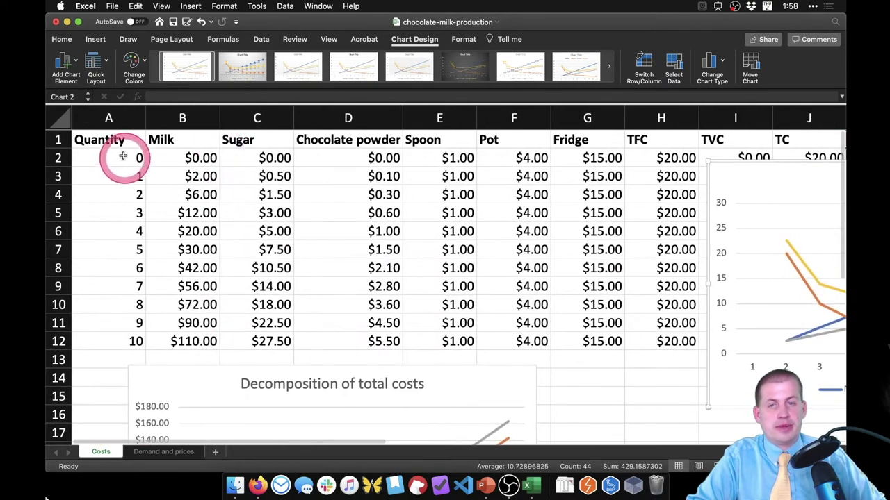
scroll(556, 237, "right", 5)
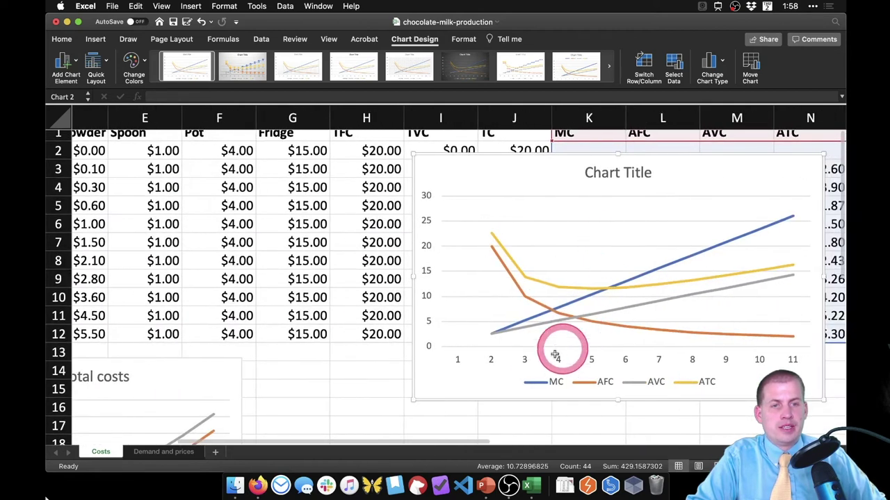
left_click(521, 360)
right_click(516, 361)
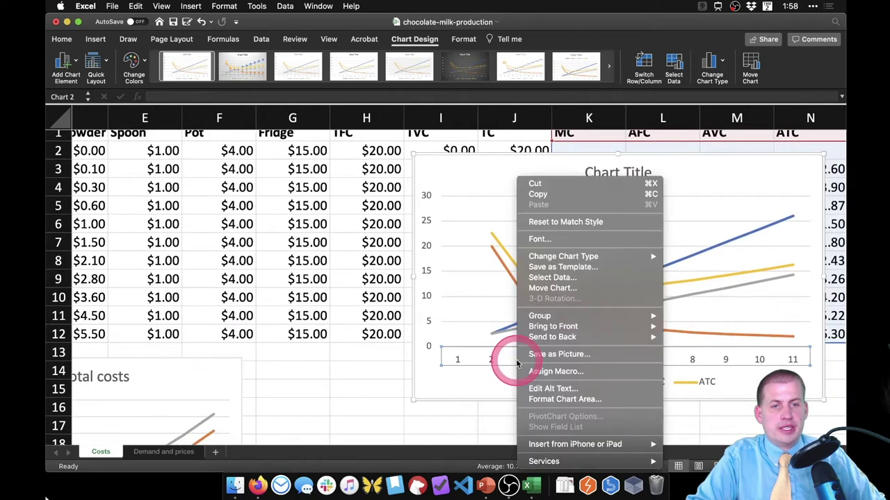
left_click(567, 277)
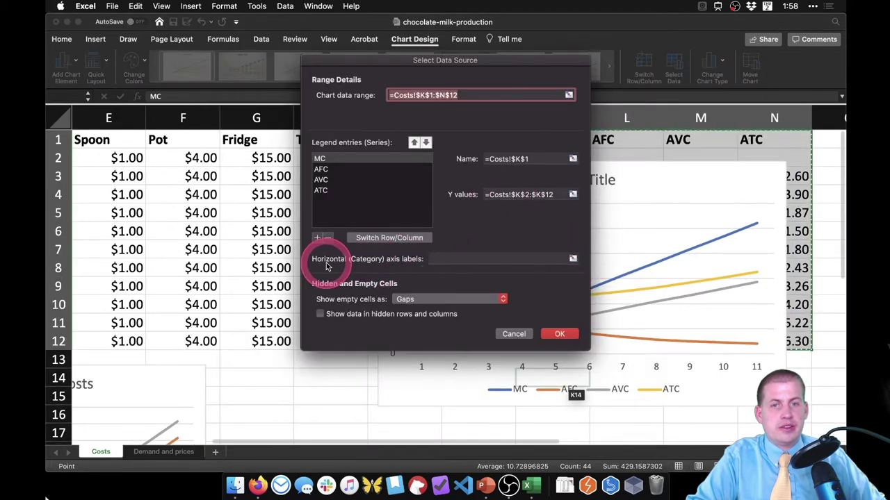
left_click(567, 259)
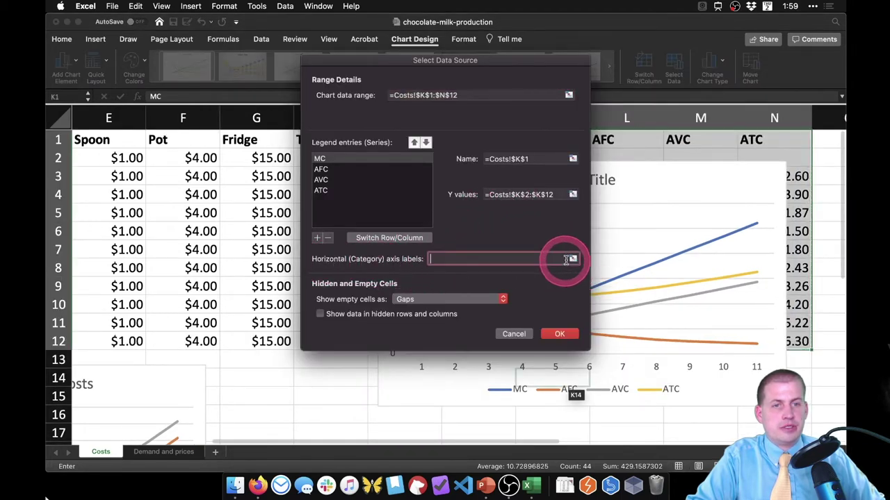
left_click(572, 260)
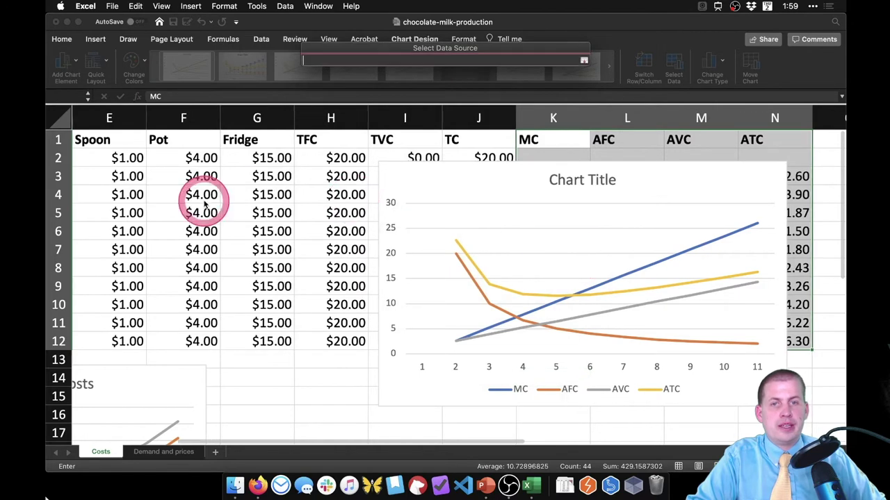
scroll(204, 201, "left", 5)
scroll(204, 202, "left", 2)
left_click_drag(104, 164, 81, 337)
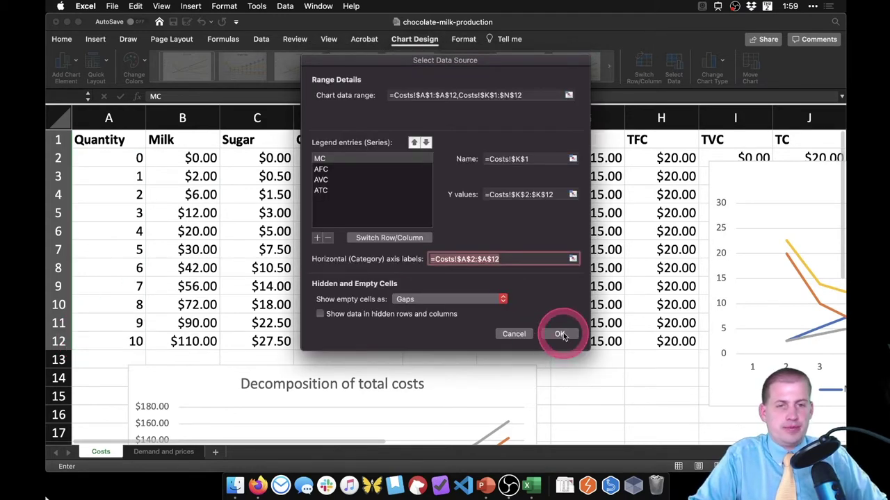
left_click(561, 335)
Step: Title the new cost chart "Decomposition of average costs"
scroll(619, 340, "right", 1)
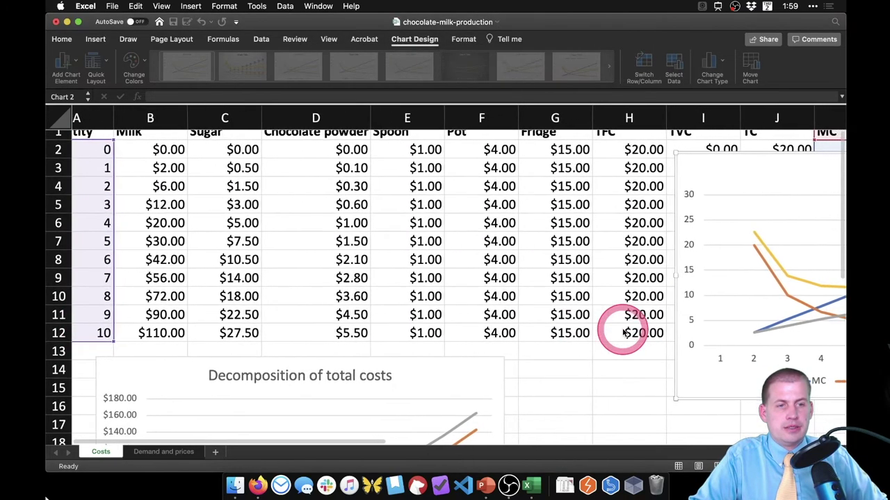
scroll(622, 330, "right", 5)
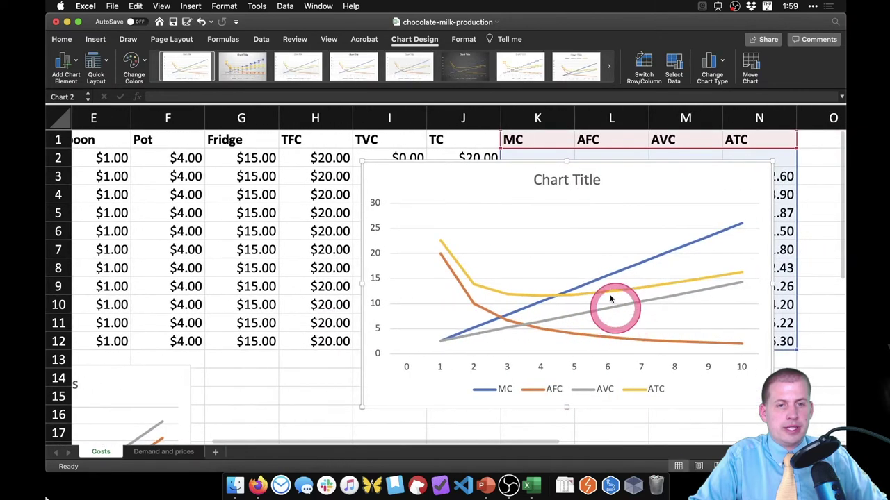
left_click(562, 182)
left_click(548, 181)
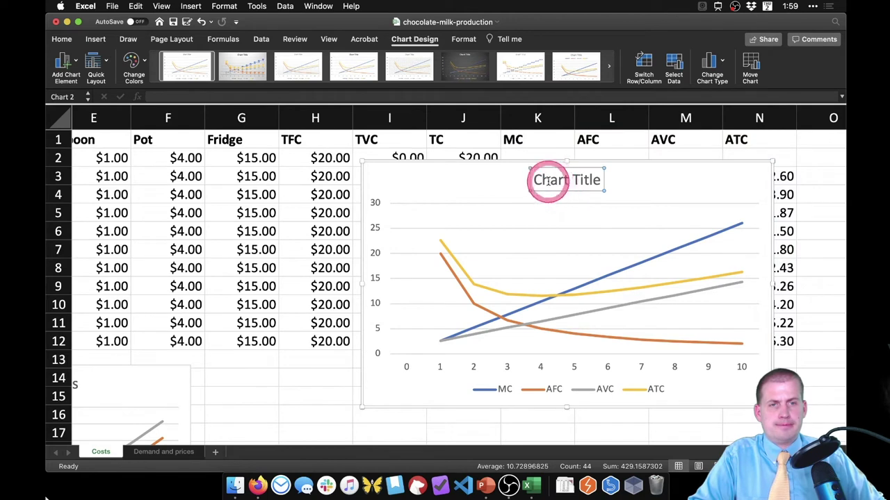
type("Decomposition of")
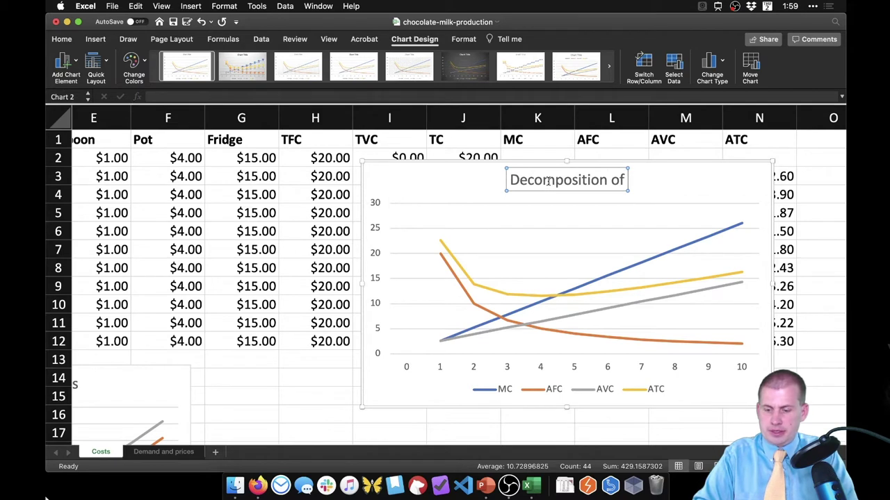
type(" average")
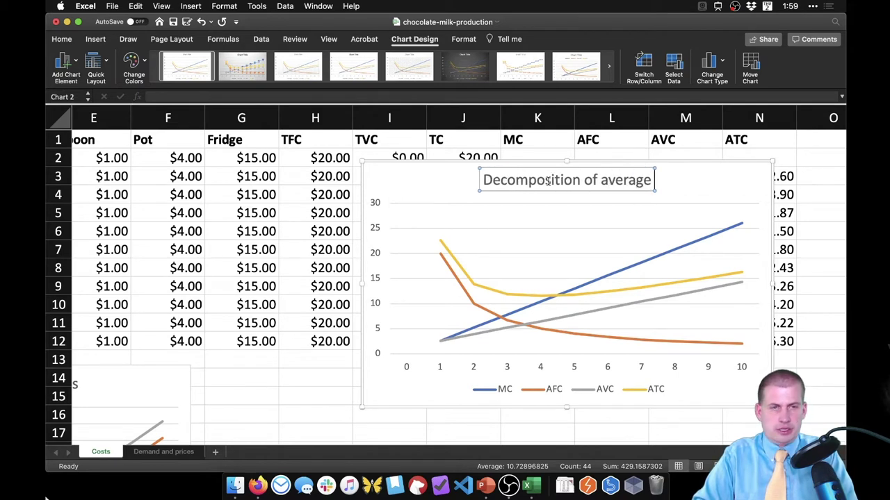
type(" costs")
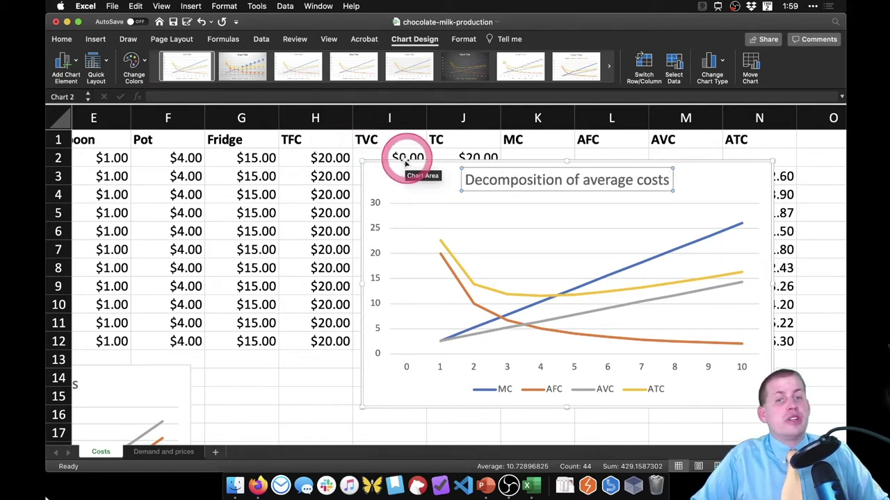
Step: Move the average costs chart off the AVC and ATC columns and examine its AFC curve across the quantities
left_click_drag(424, 160, 321, 159)
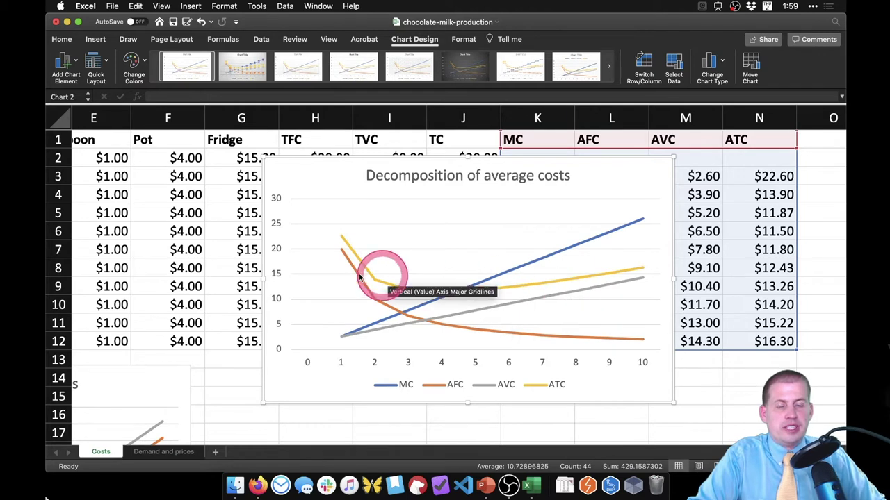
mouse_move(342, 249)
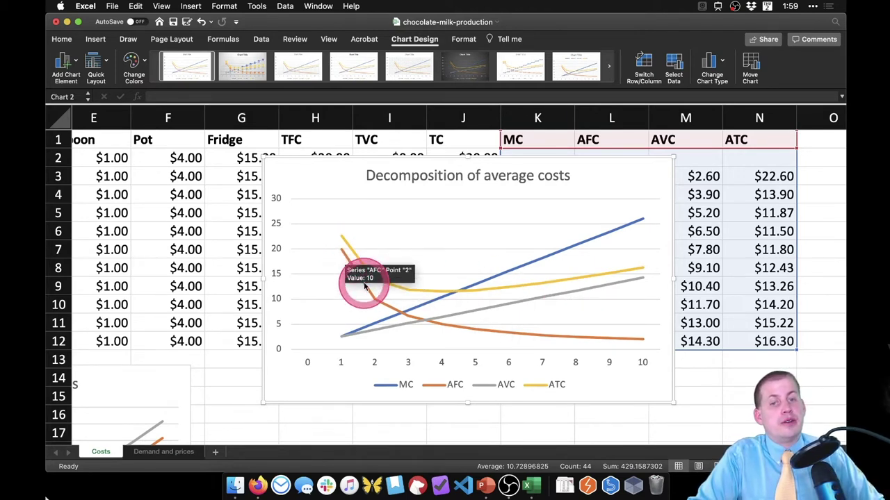
mouse_move(390, 313)
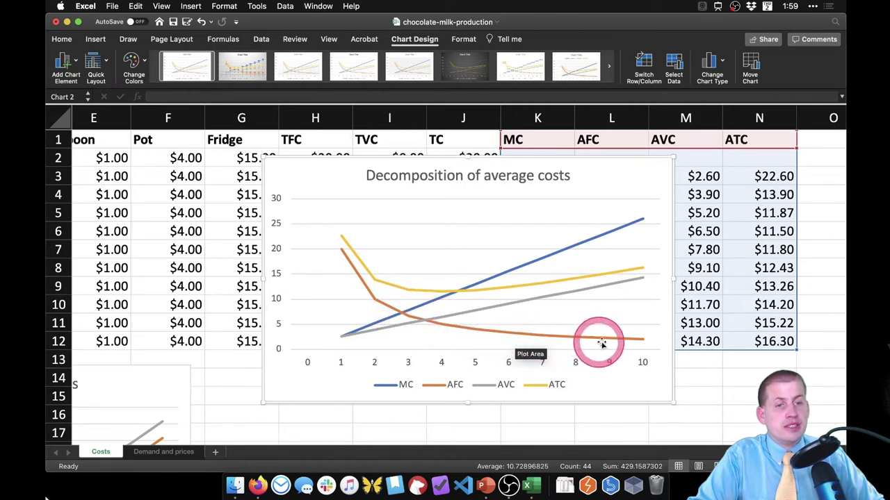
mouse_move(612, 340)
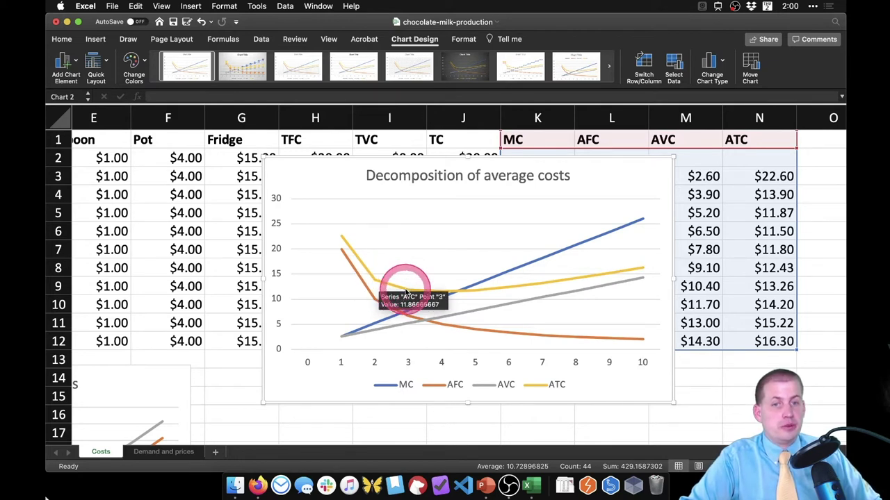
Step: Move the "Decomposition of average costs" chart below the cost table, beside the total costs chart
left_click(412, 292)
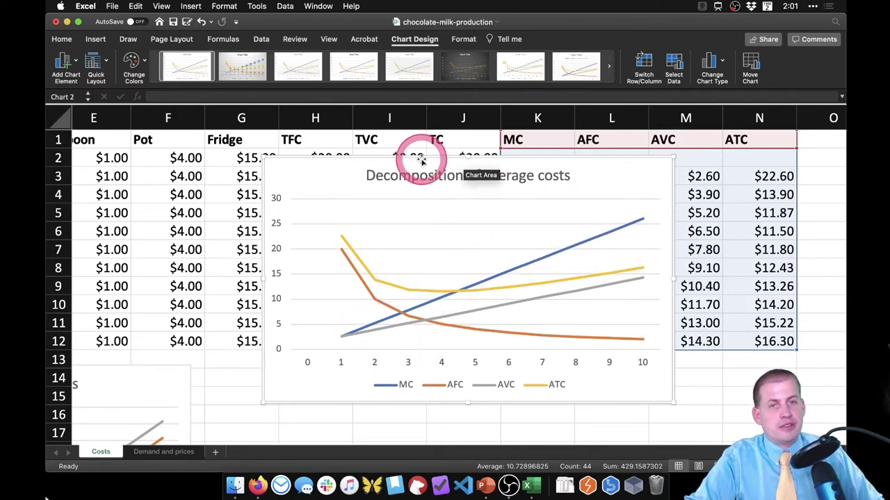
left_click_drag(421, 161, 410, 333)
scroll(410, 333, "up", 3)
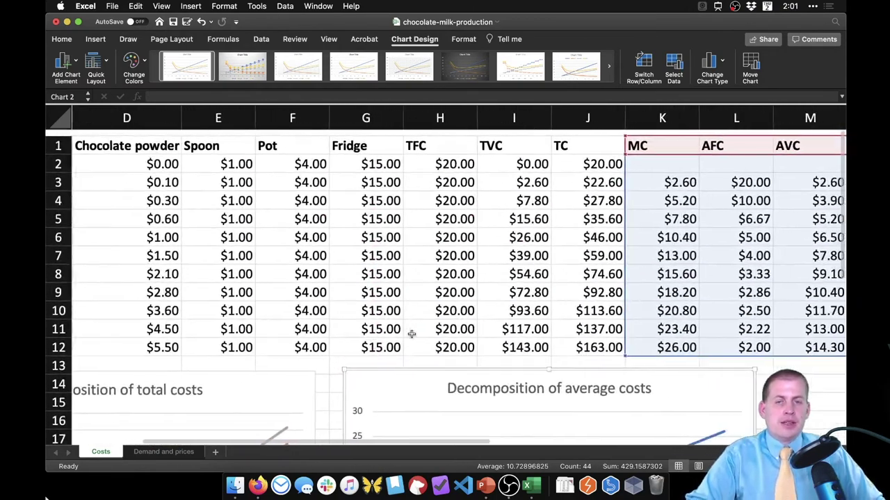
scroll(412, 334, "right", 4)
left_click(397, 233)
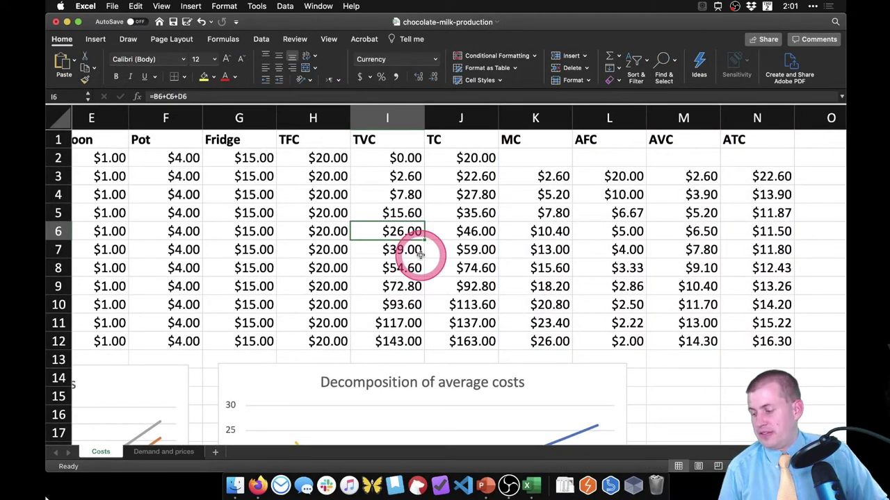
scroll(421, 255, "left", 10)
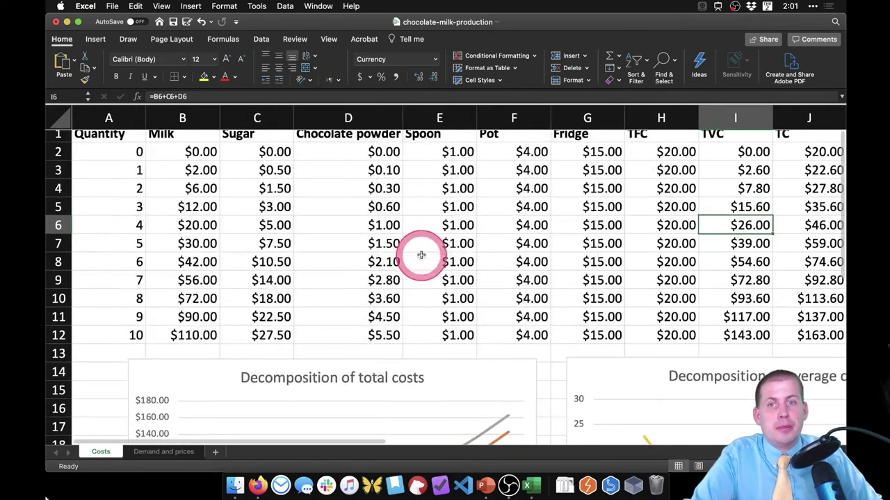
scroll(420, 255, "up", 1)
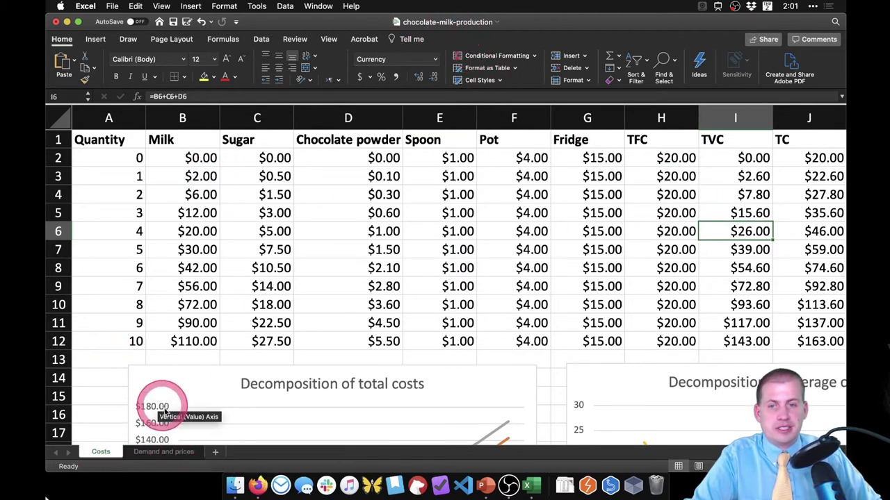
Step: Switch to the Demand and prices sheet and examine how the prices in B2:B12 relate to the quantities in A2:A12
left_click(160, 452)
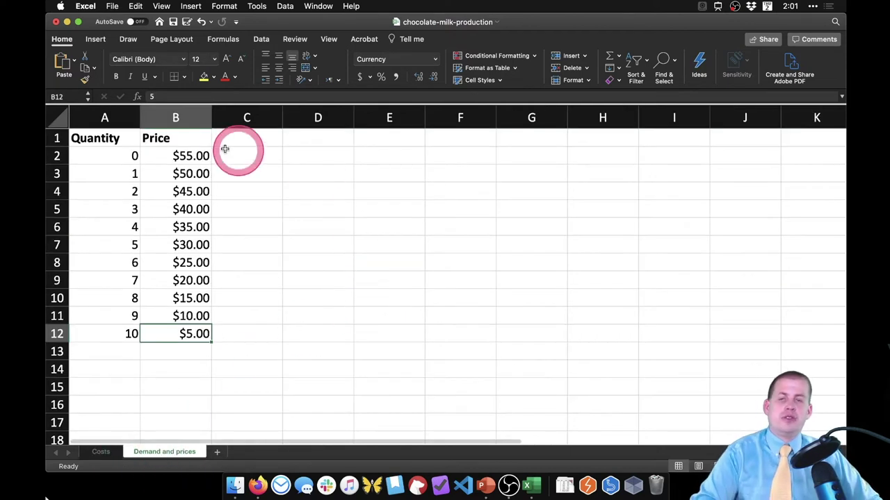
left_click(247, 135)
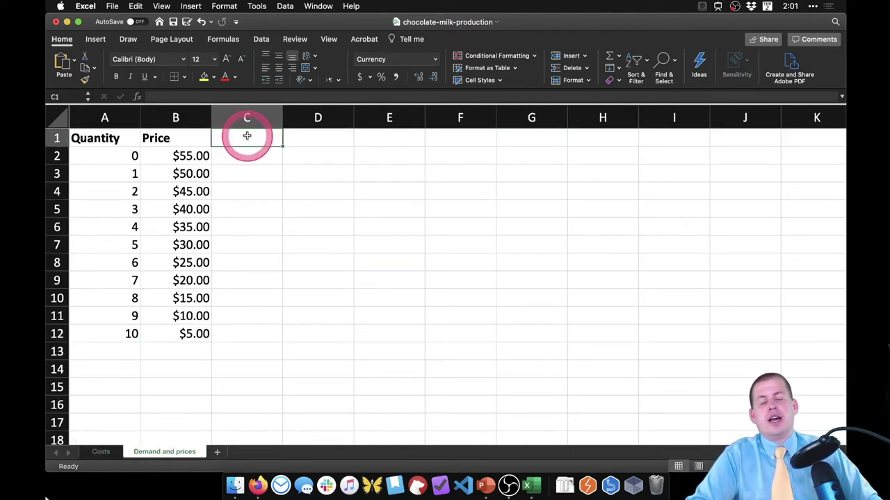
left_click(98, 156)
left_click_drag(97, 156, 159, 341)
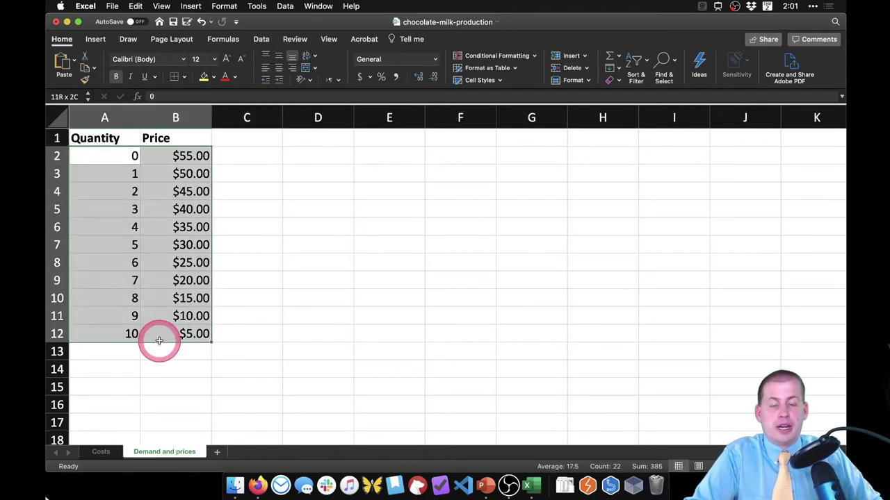
left_click(239, 158)
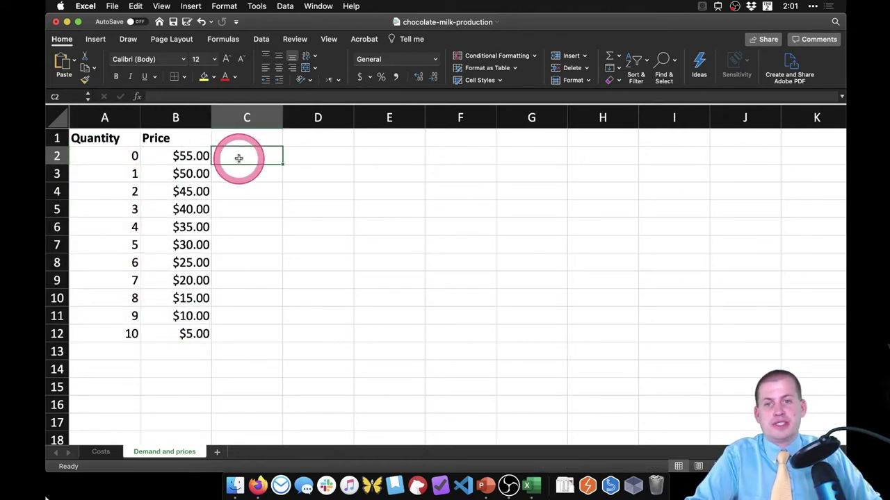
left_click_drag(205, 154, 194, 336)
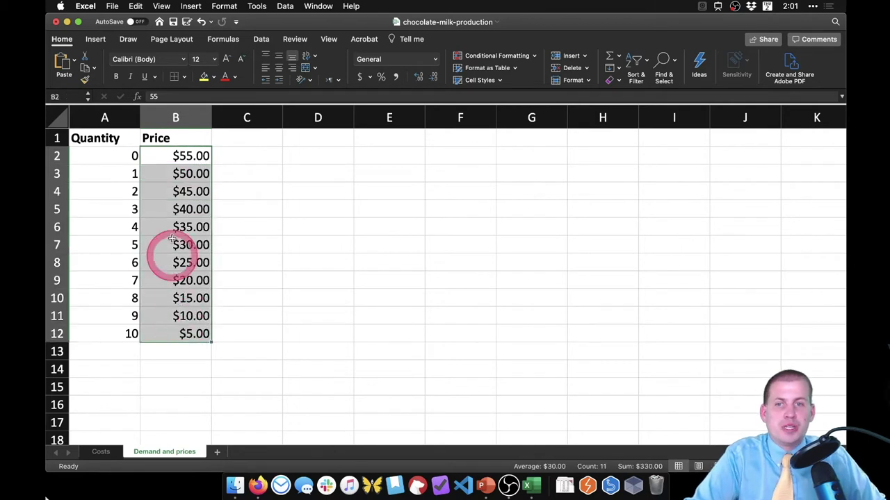
left_click(157, 171)
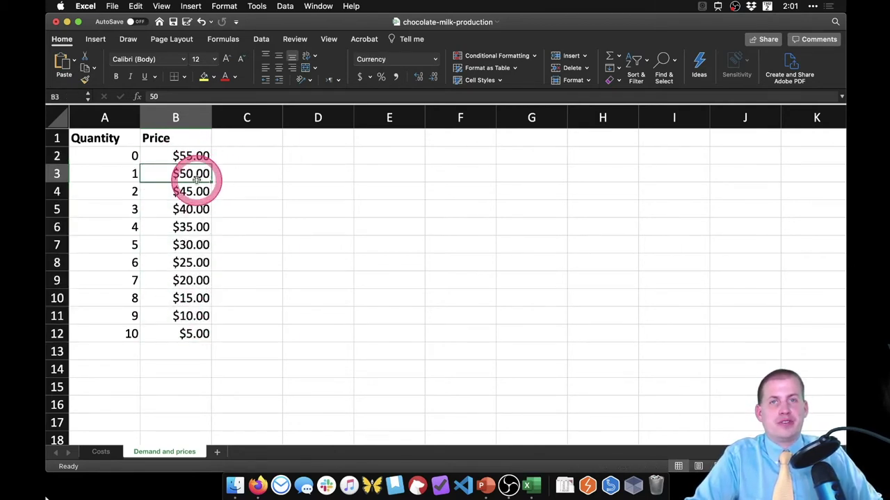
left_click(192, 333)
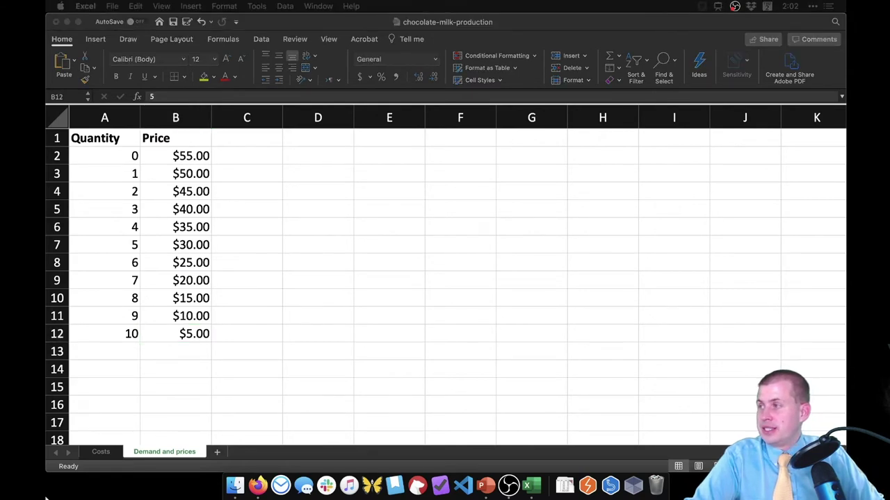
left_click(197, 205)
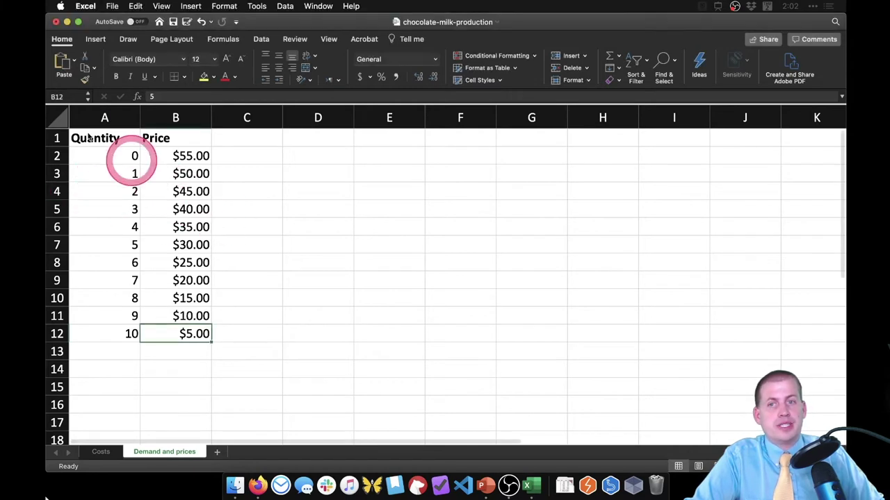
Step: Insert a Scatter with Smooth Lines chart of the Quantity and Price data in A1:B12
left_click_drag(93, 137, 182, 342)
left_click(175, 171)
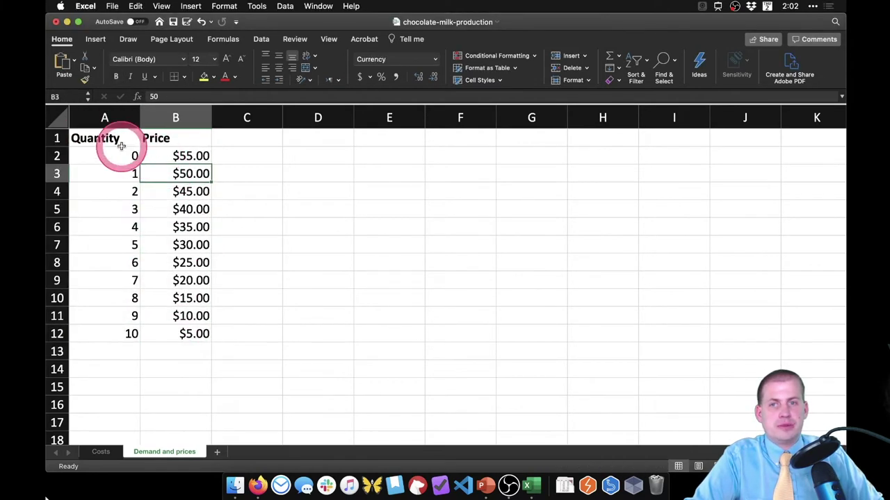
left_click_drag(111, 144, 179, 337)
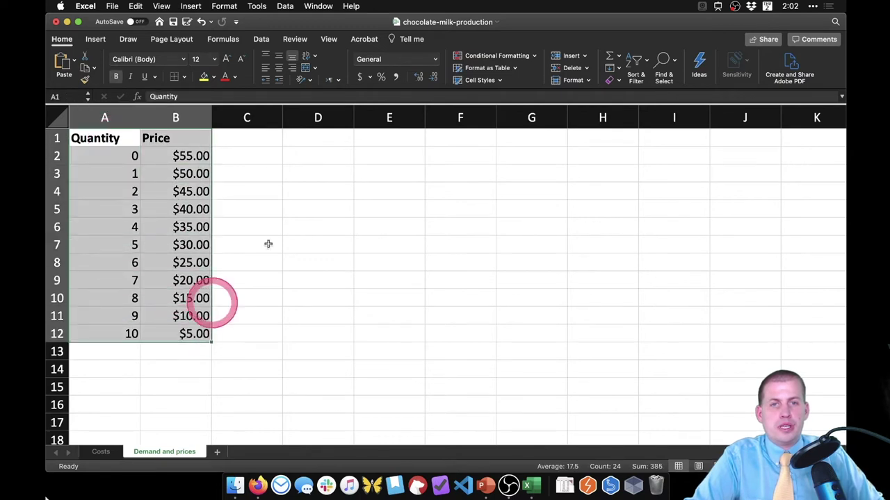
left_click(97, 39)
left_click(434, 69)
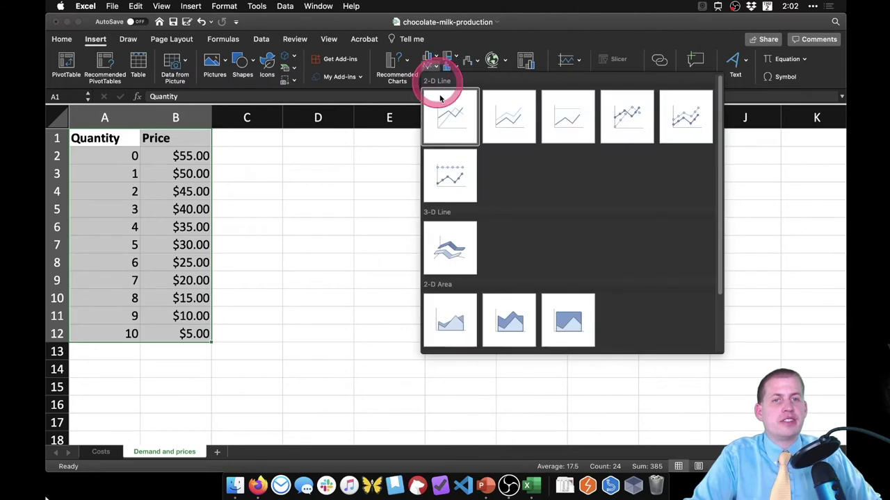
left_click(447, 119)
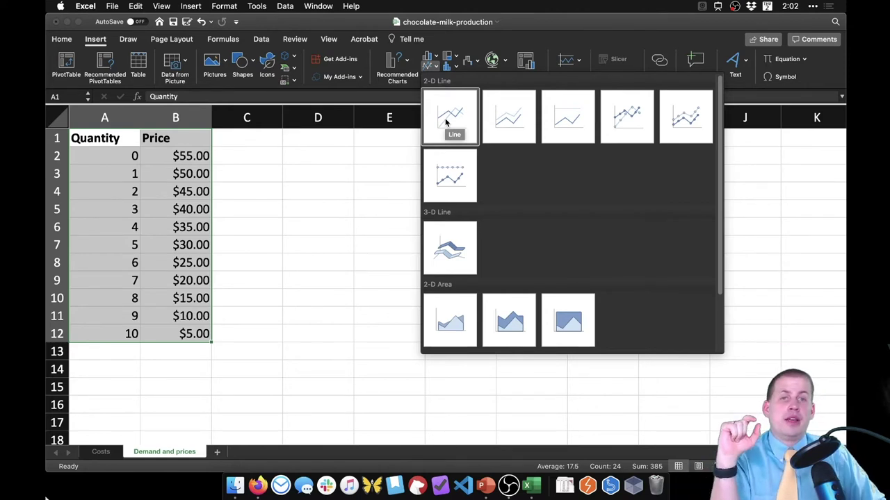
left_click(431, 68)
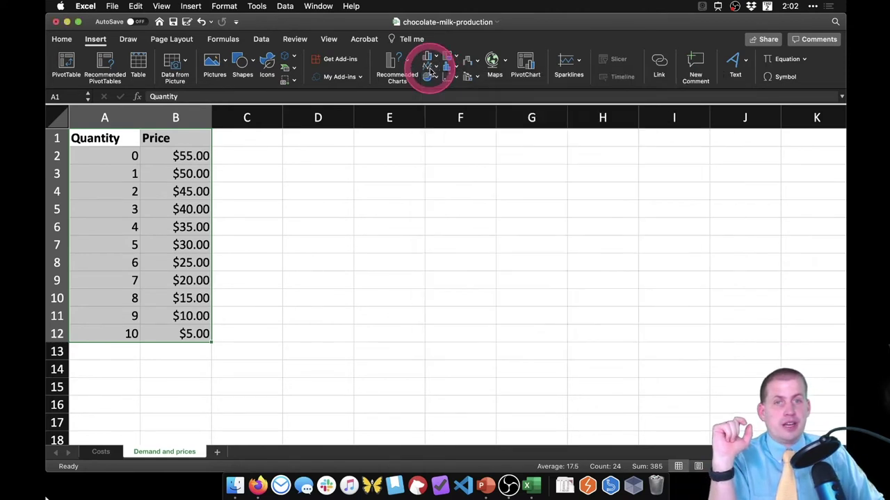
left_click(451, 75)
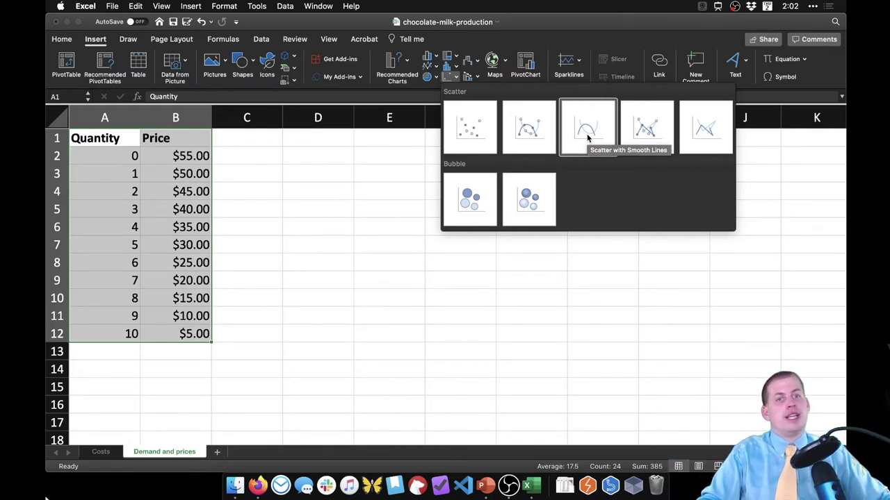
mouse_move(587, 138)
left_mouse_down()
mouse_move(564, 226)
mouse_move(602, 139)
left_mouse_up()
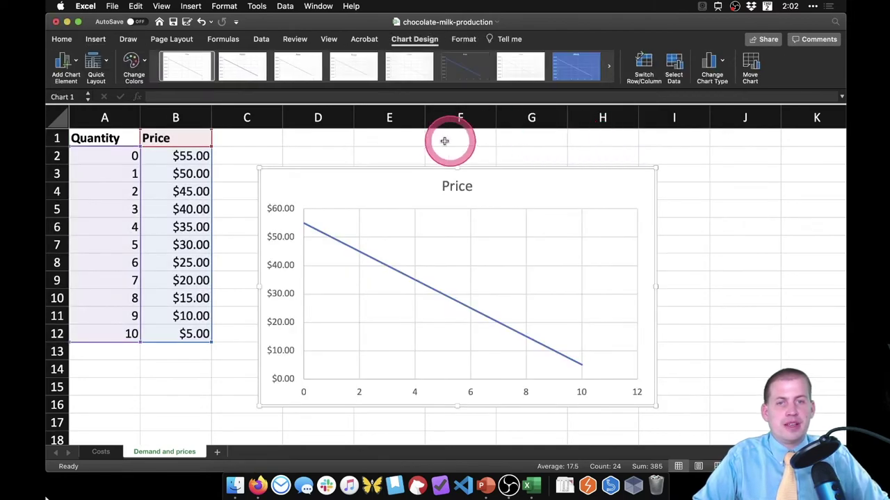
Step: Shift the price chart down towards the data columns and title it "Demand"
left_click_drag(395, 168, 354, 186)
left_click(258, 244)
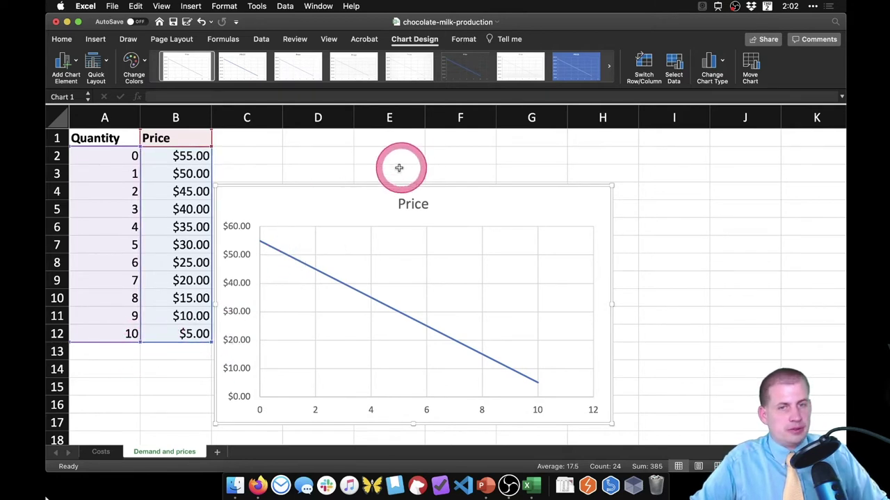
left_click_drag(312, 278, 313, 232)
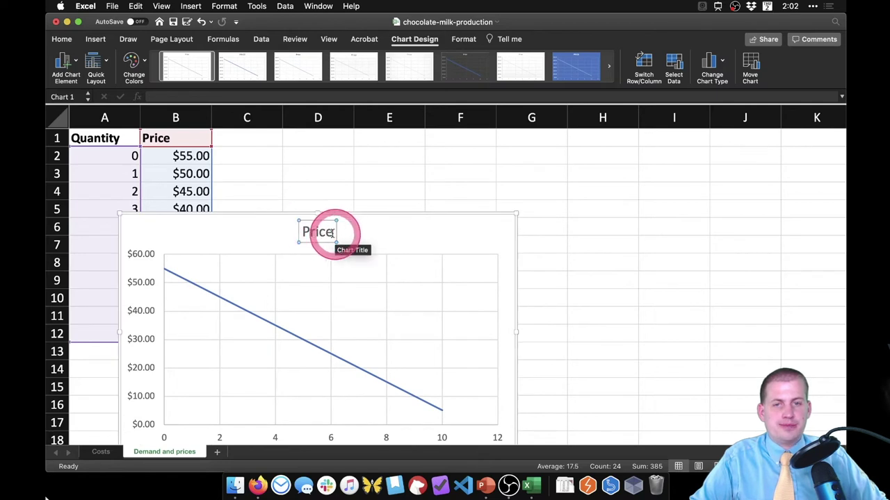
left_click(317, 231)
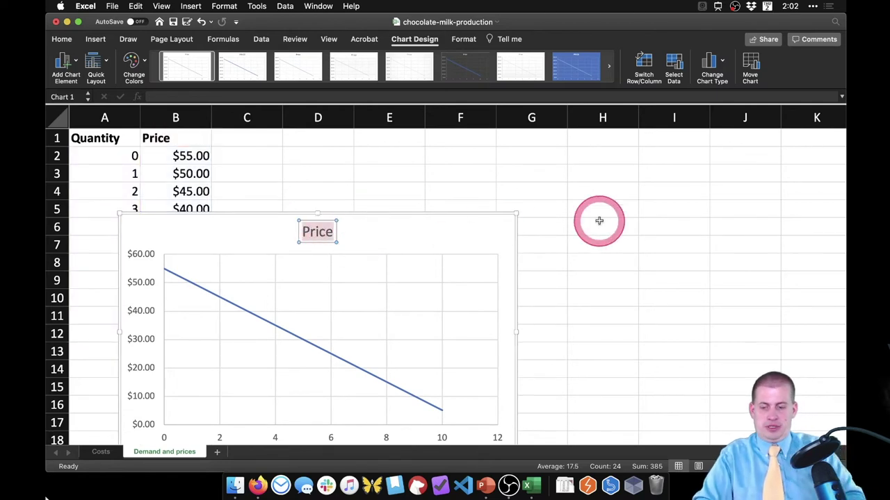
type("Demand")
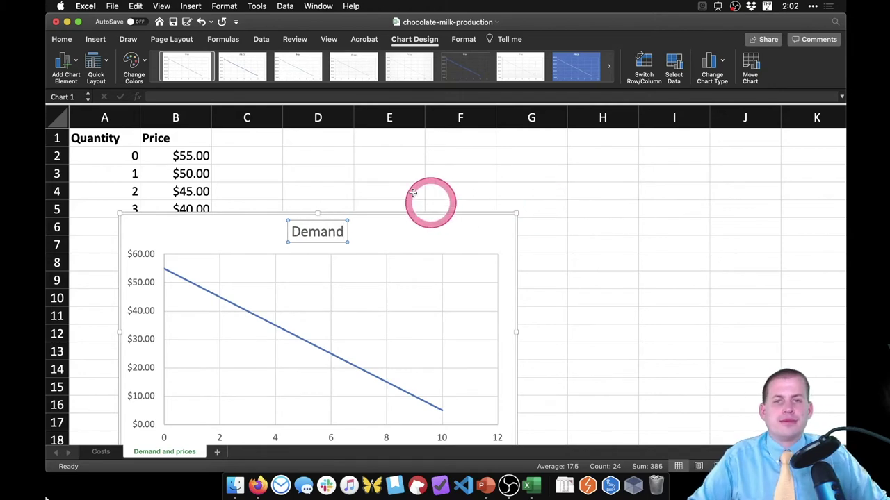
left_click(369, 178)
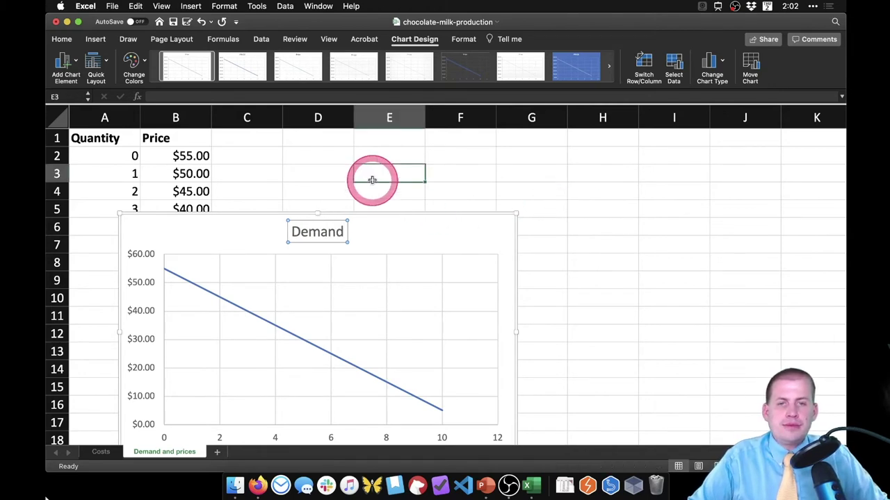
Step: Move the Demand chart below the quantity and price table, starting around row 13
left_click(369, 213)
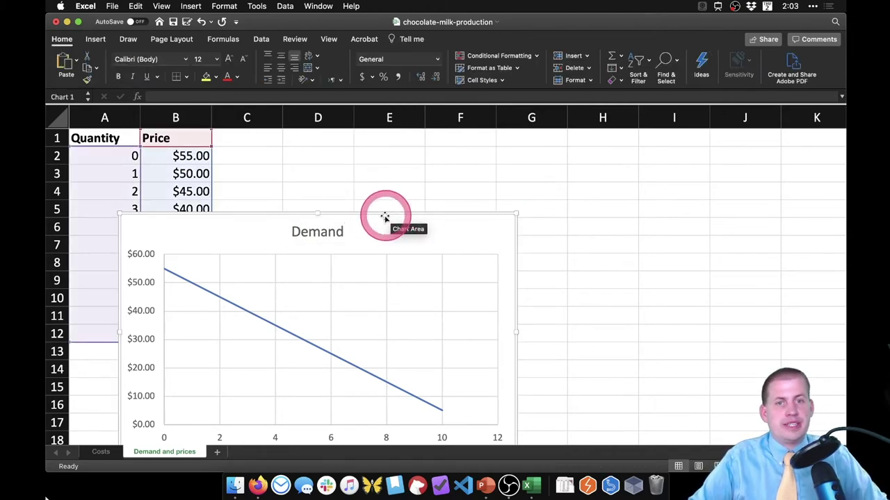
left_click_drag(383, 214, 328, 351)
left_click(271, 167)
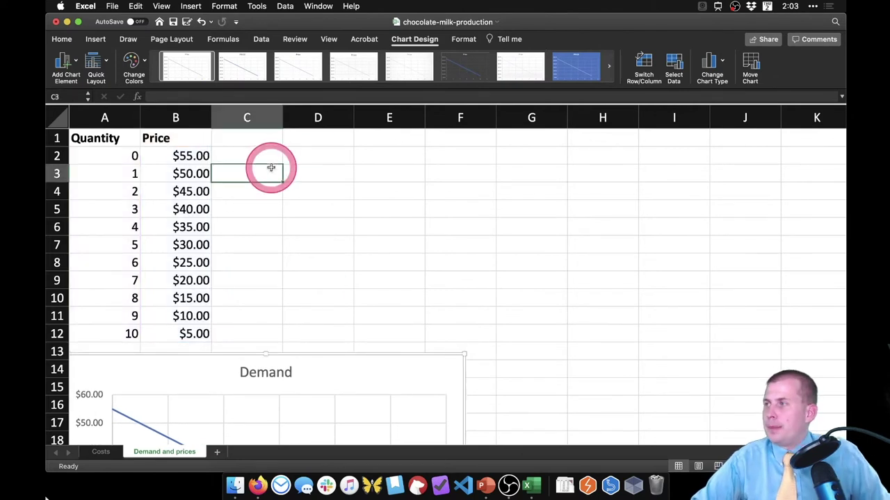
Step: Add the column header TR in cell C1, beside Price
left_click(229, 134)
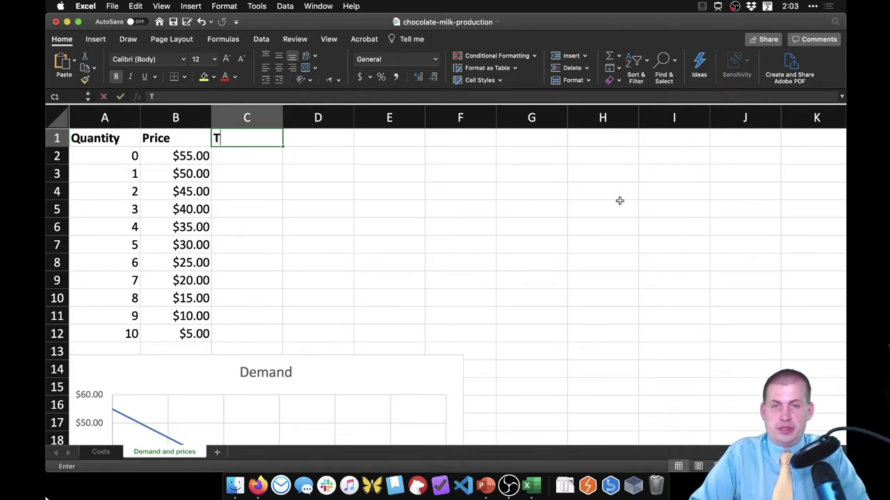
type("TR")
key("Return")
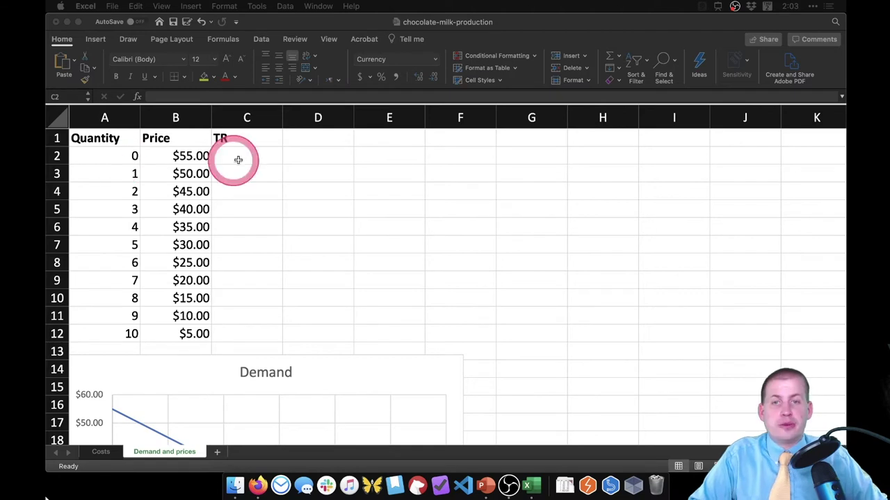
Step: Calculate total revenue for quantity 0 in C2 as price times quantity with the formula =B2*A2
left_click(265, 159)
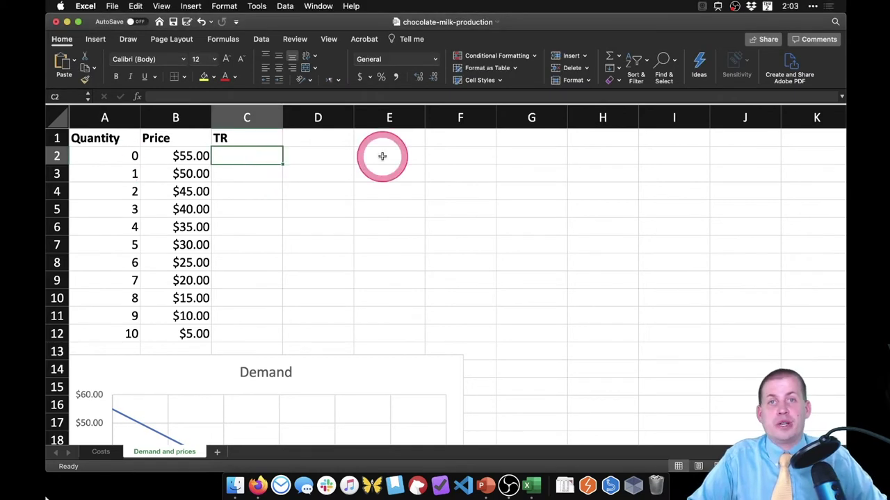
left_click(185, 154)
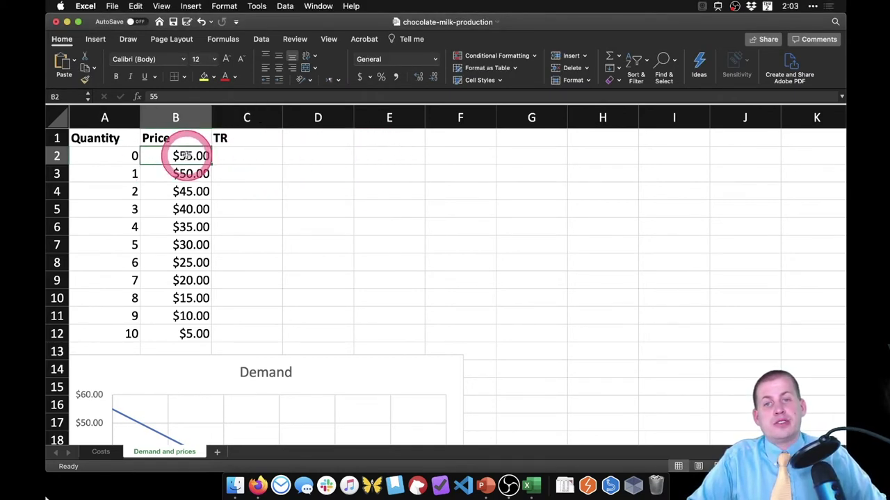
left_click_drag(111, 148, 166, 156)
left_click(233, 154)
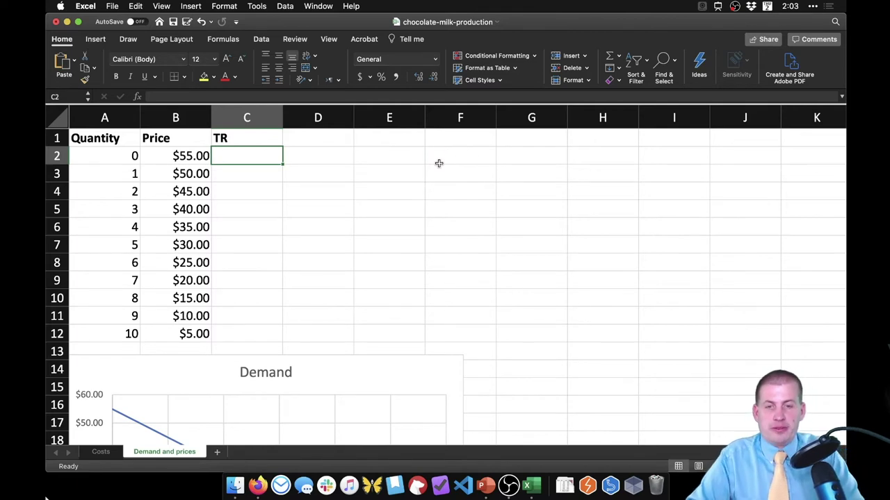
type("=")
key("Left")
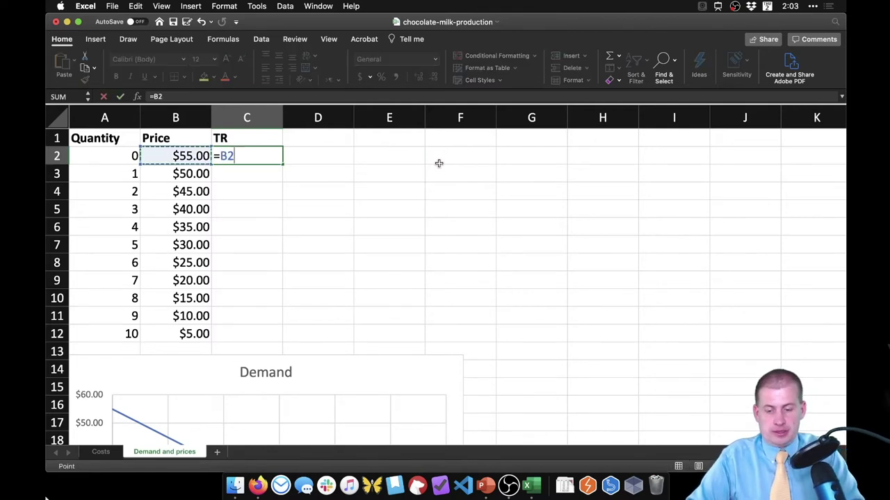
key("Left")
key("Left")
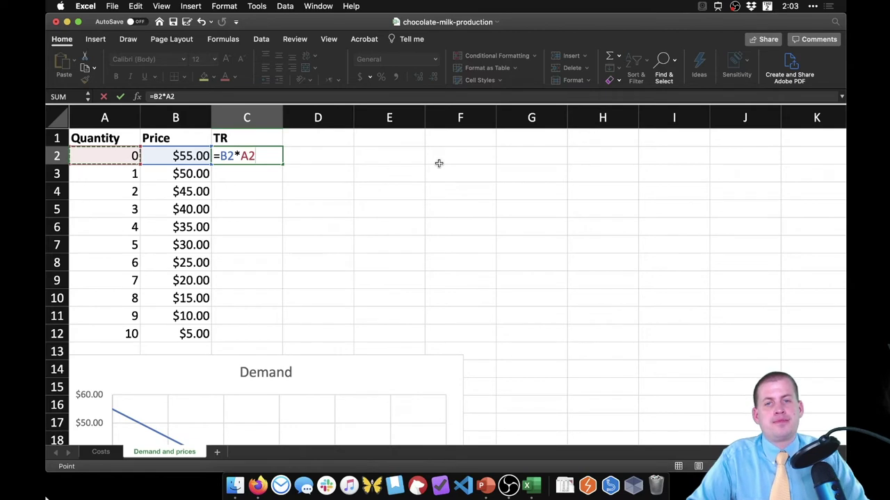
key("Return")
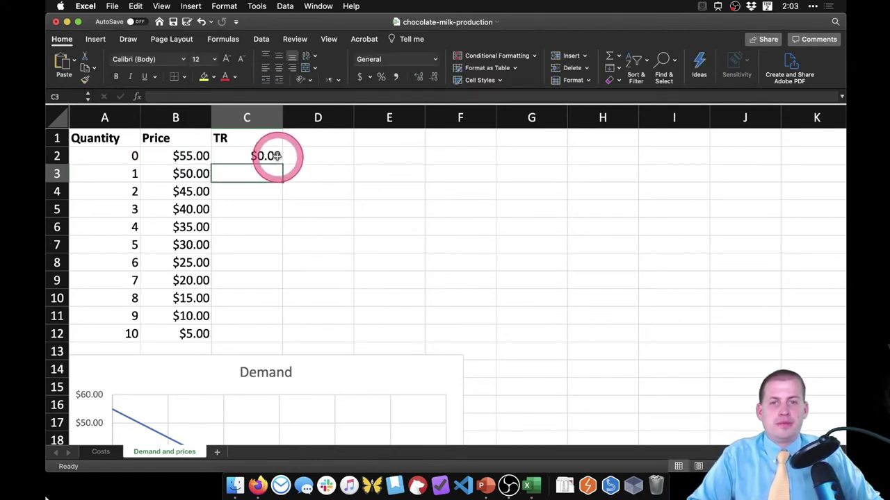
Step: Fill the total revenue formula from C2 down through C12 for every quantity
left_click(281, 159)
left_click_drag(281, 161, 270, 338)
left_click(435, 247)
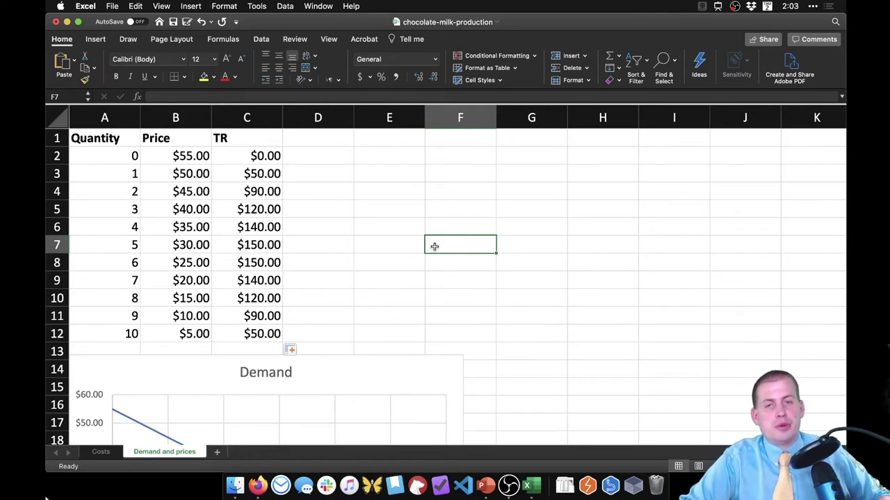
Step: Examine how the TR values change as quantity rises and price falls, and where total revenue peaks
left_click(237, 165)
left_click_drag(238, 165, 241, 223)
left_click(256, 174)
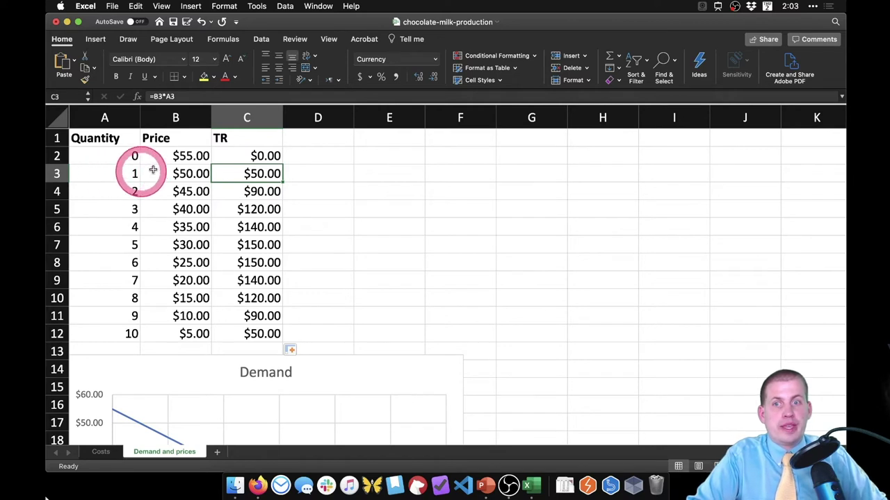
left_click(254, 333)
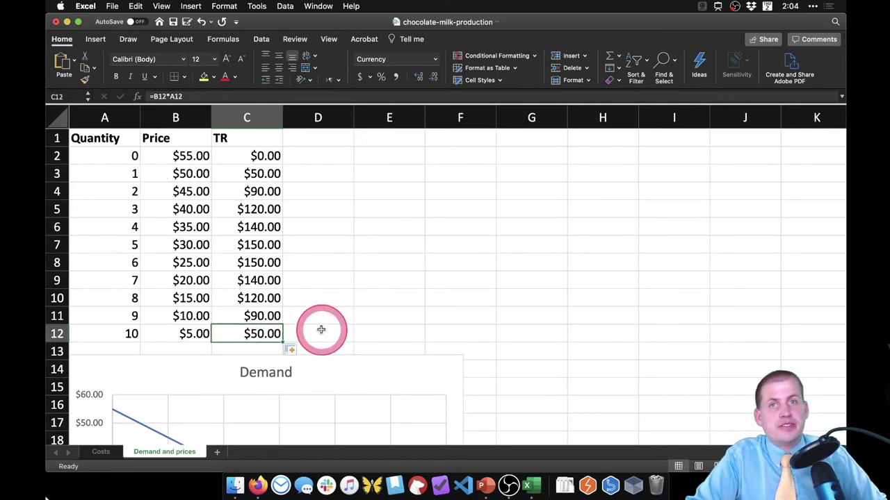
left_click(175, 335)
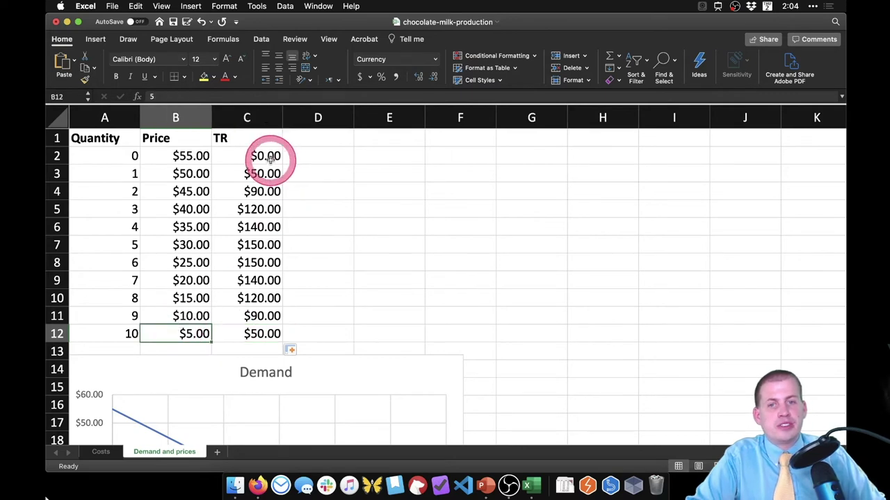
left_click_drag(270, 158, 254, 304)
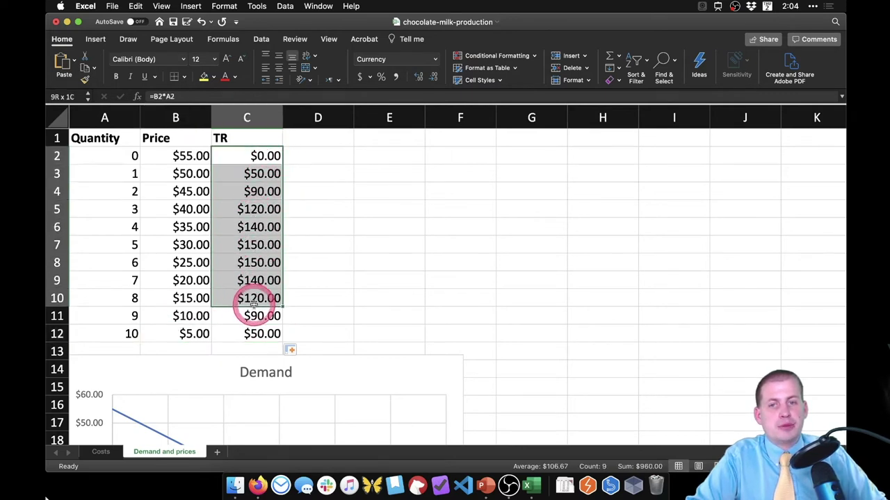
left_click(255, 243)
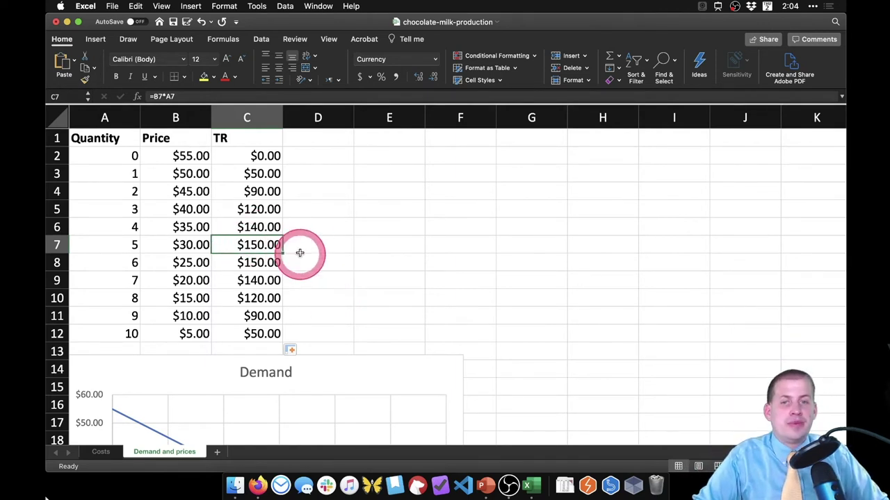
left_click(338, 246)
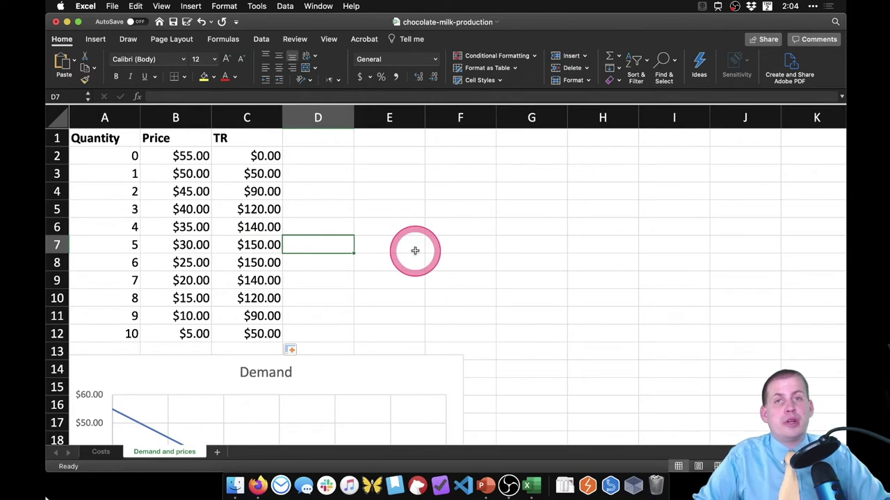
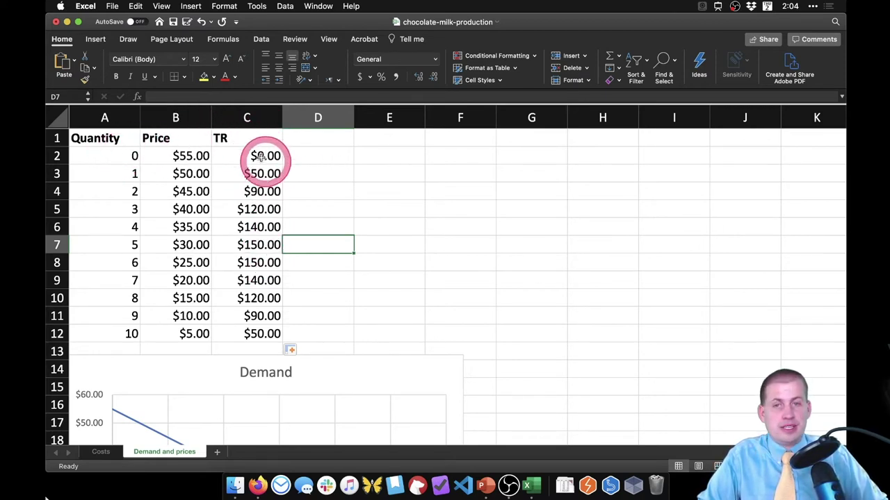
Step: Insert a 2-D line chart of the TR column, C1:C12, and place it beside the data table
left_click_drag(246, 136, 239, 329)
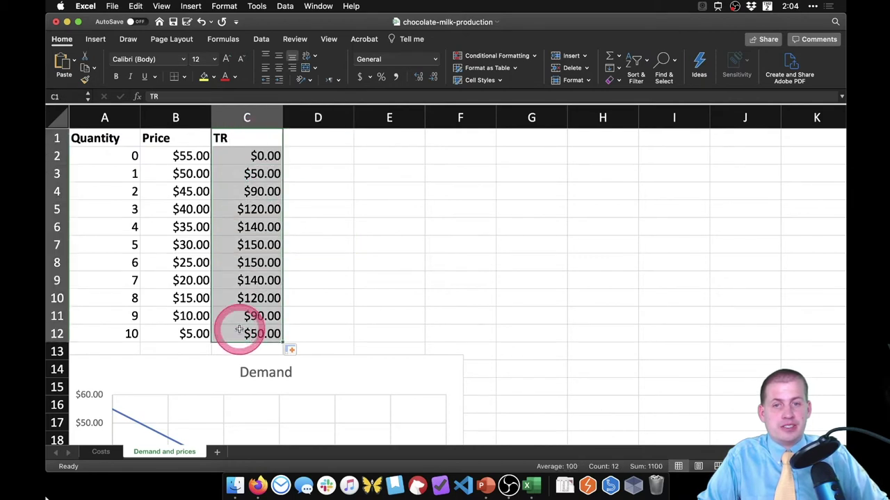
left_click(98, 43)
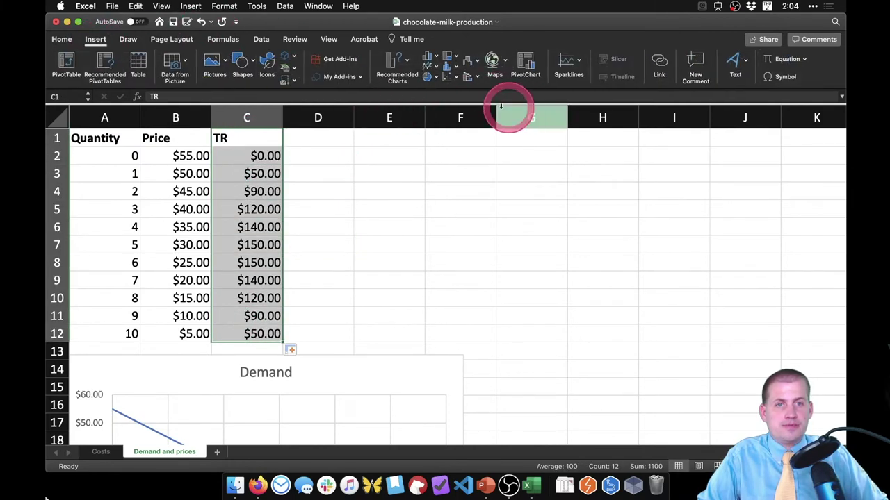
left_click(430, 66)
left_click(452, 118)
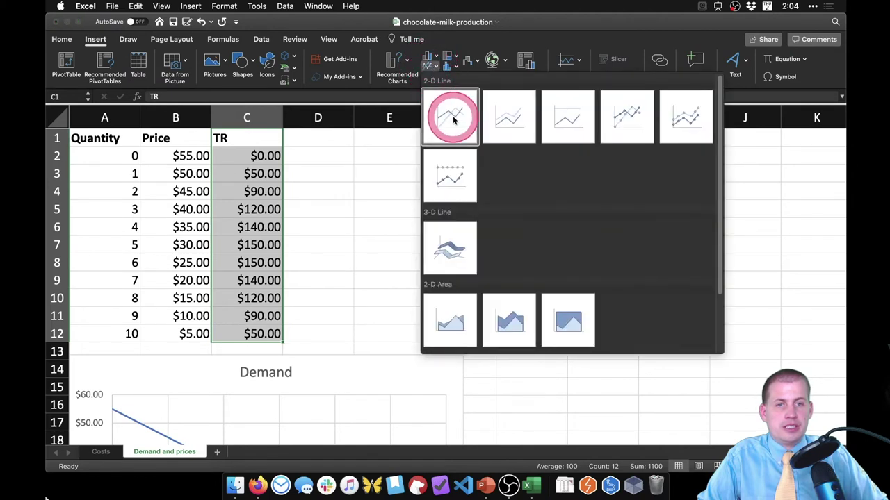
left_click_drag(507, 175, 565, 150)
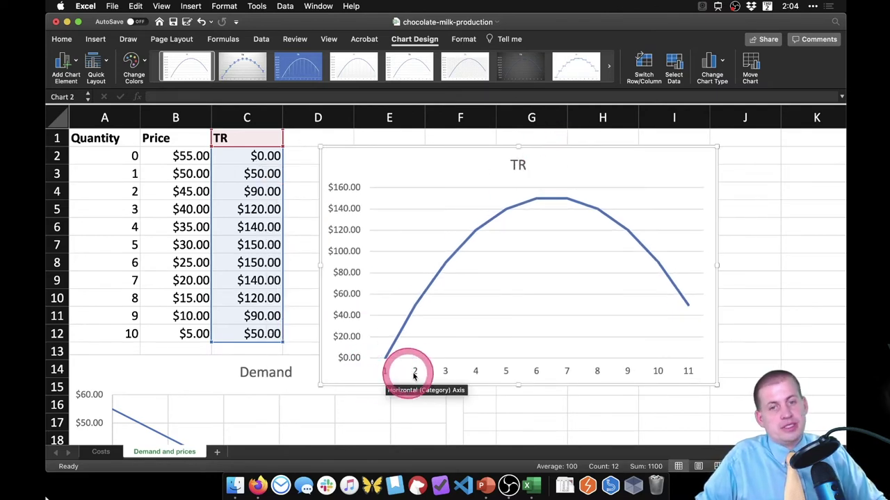
Step: Set the TR chart's horizontal axis labels to the quantities in A2:A12
right_click(450, 369)
left_click(495, 278)
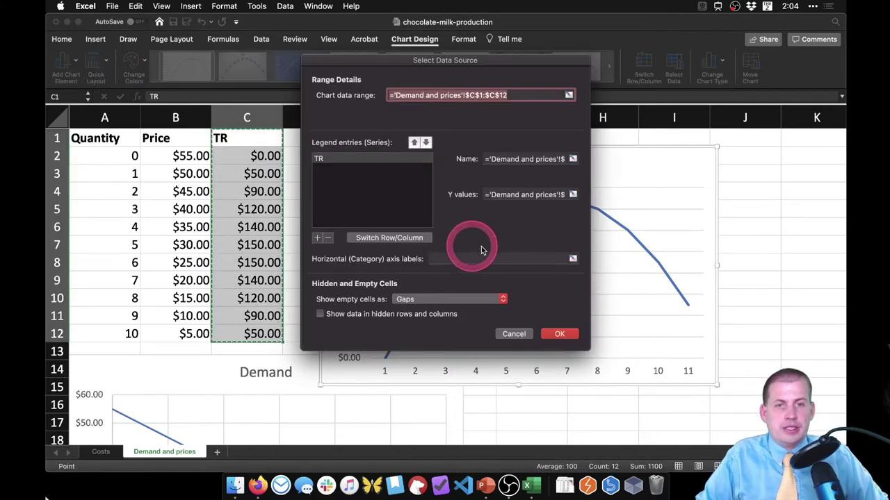
left_click(573, 258)
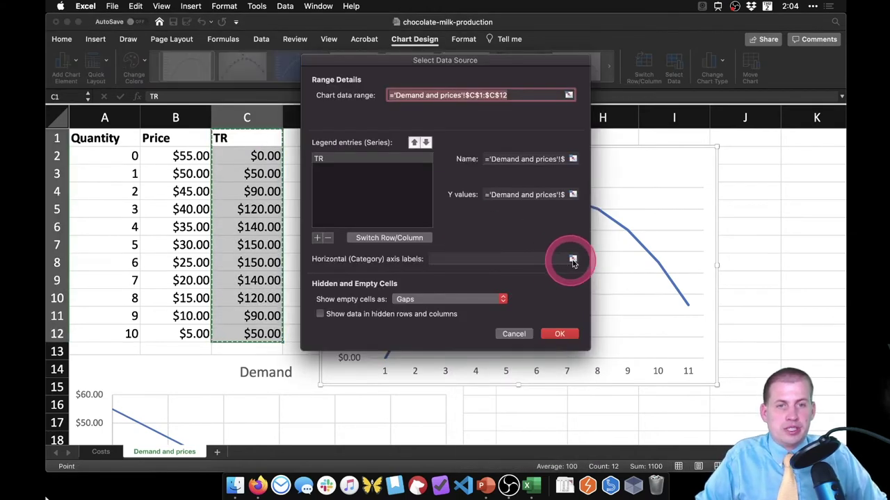
left_click_drag(119, 154, 103, 334)
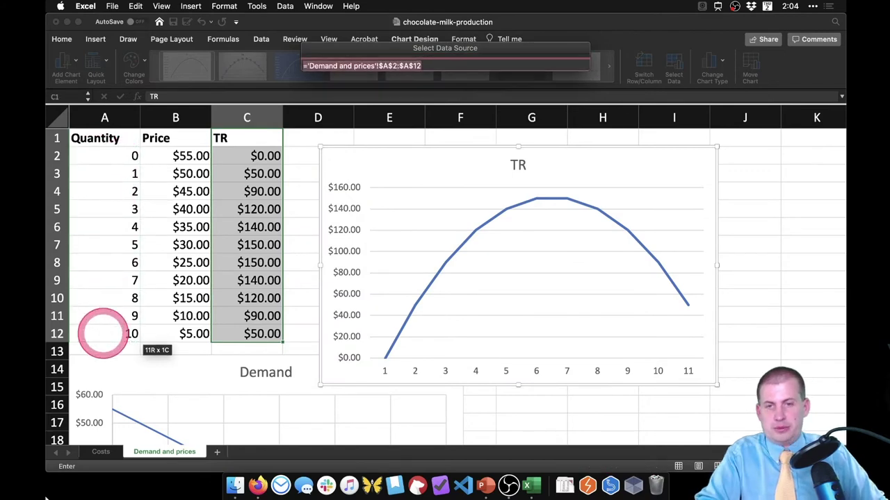
left_click(566, 336)
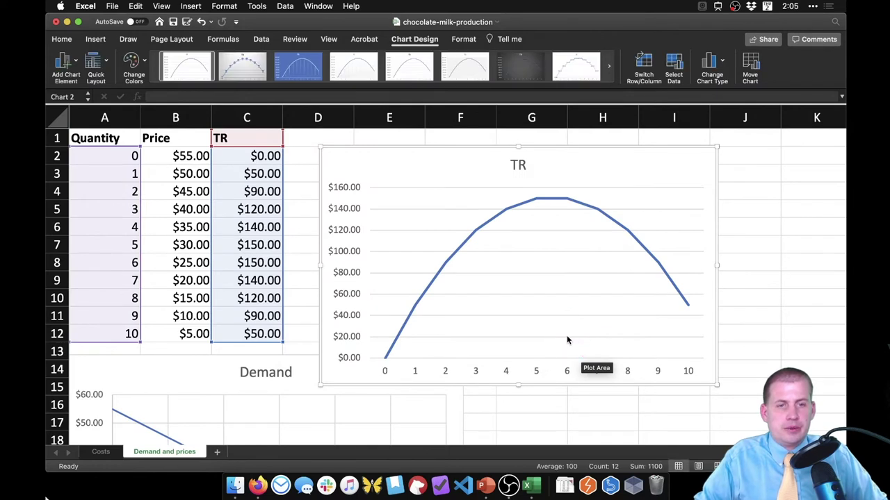
left_click(546, 373)
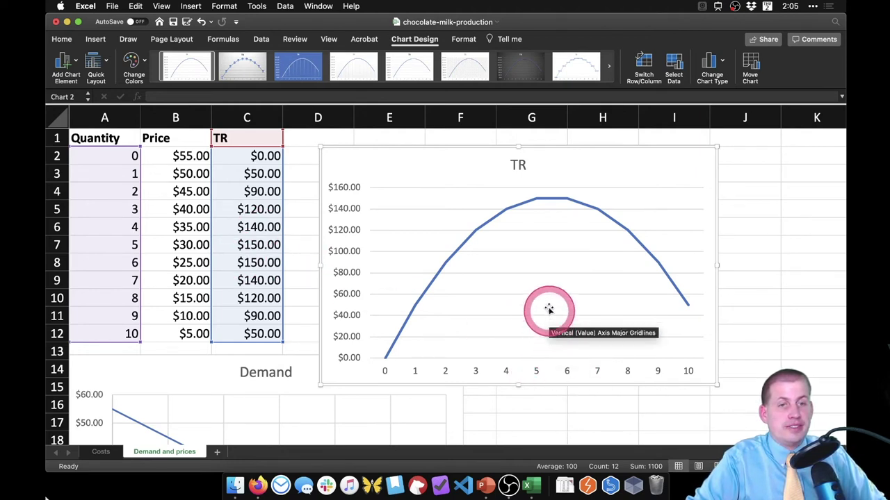
Step: Move the TR chart below the data table to around row 13, overlapping the right part of the Demand chart
mouse_move(555, 200)
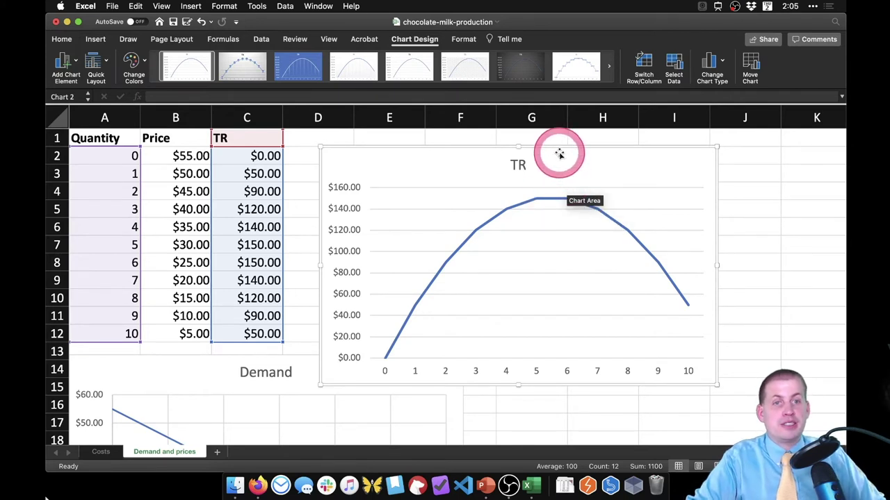
left_click_drag(557, 153, 536, 354)
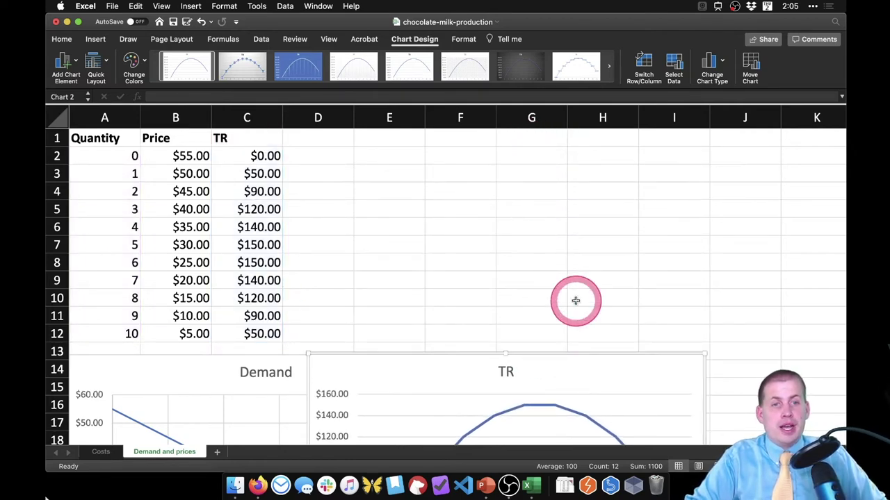
scroll(577, 298, "down", 5)
scroll(768, 241, "down", 2)
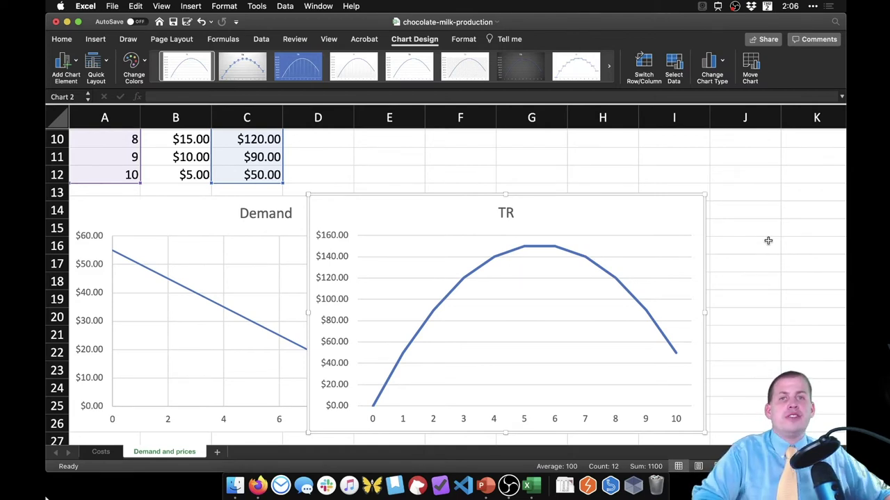
Step: Add the column header TC in cell D1, beside TR
scroll(341, 259, "up", 1)
scroll(342, 261, "up", 5)
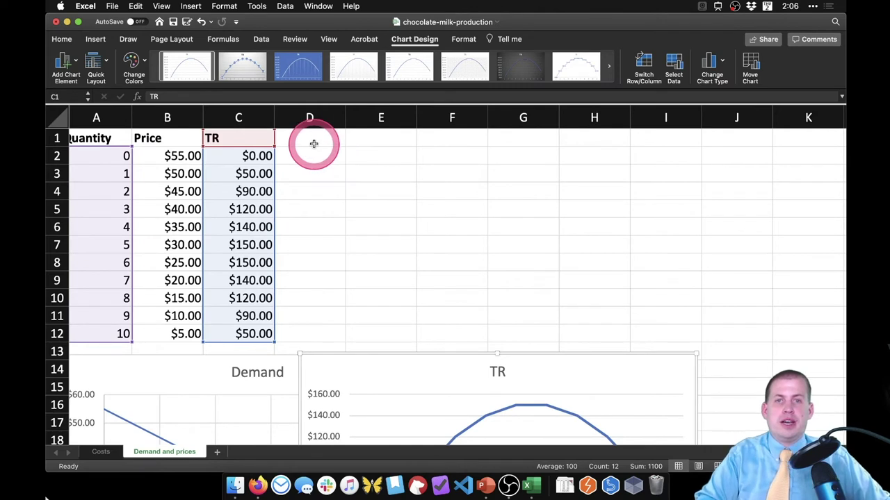
left_click(314, 144)
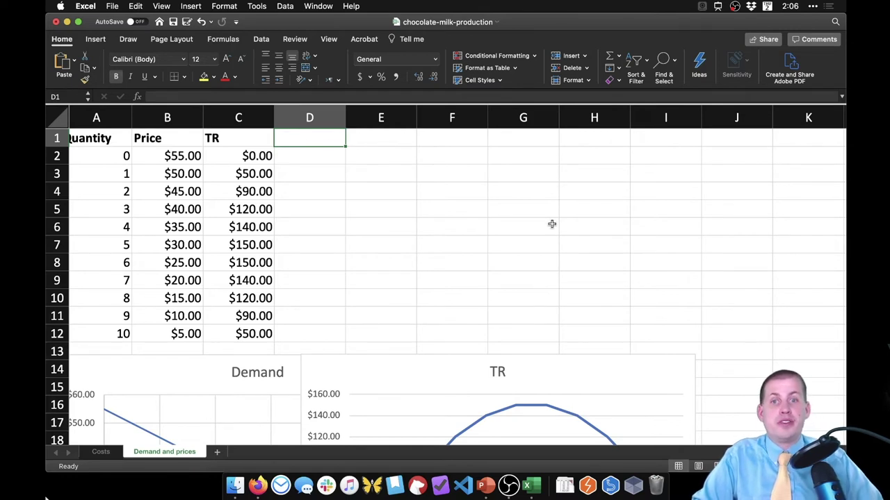
left_click(240, 250)
left_click_drag(240, 251, 240, 263)
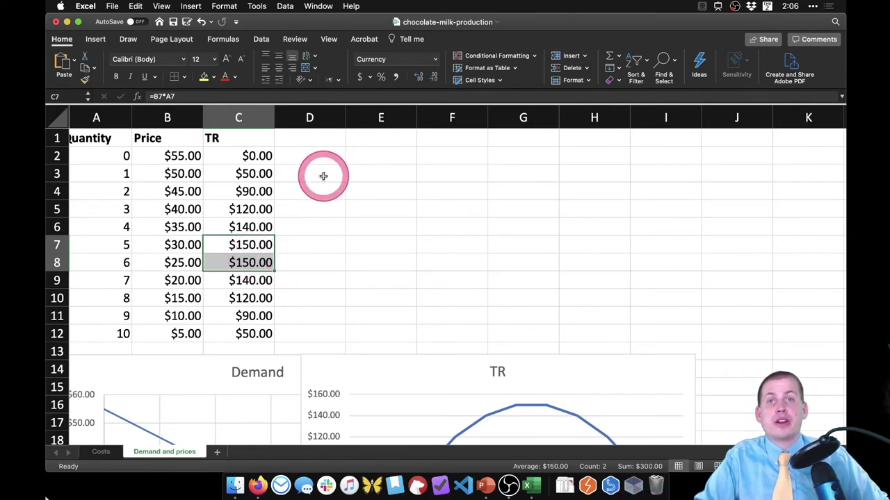
left_click(311, 136)
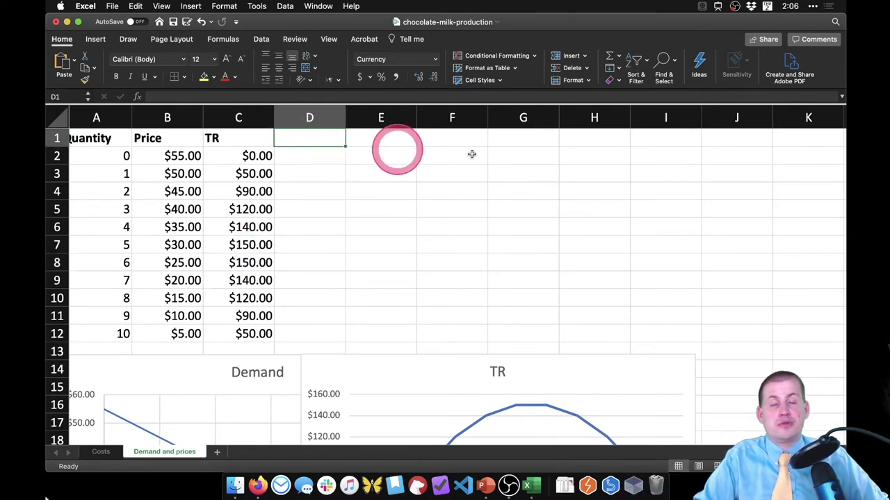
left_click(508, 155)
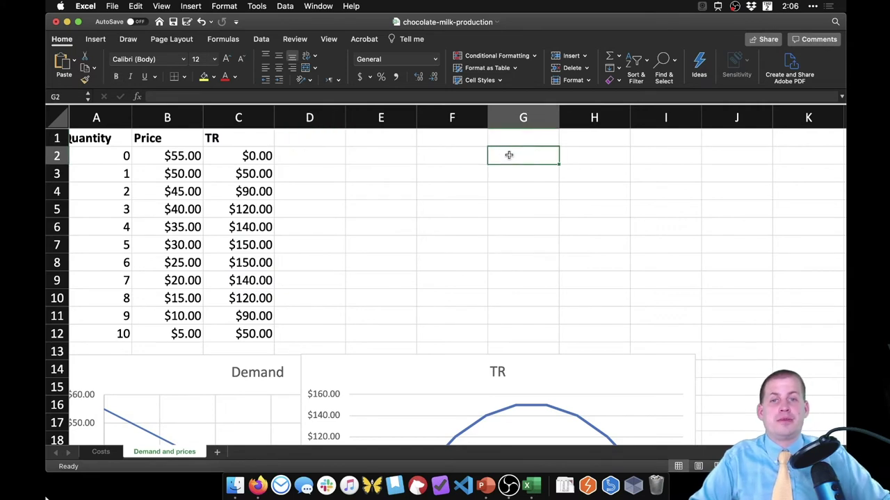
left_click(310, 138)
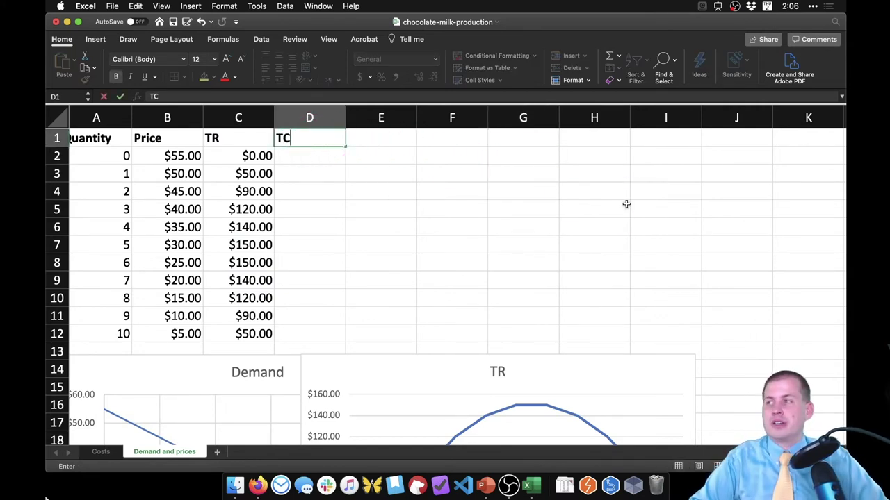
key("Return")
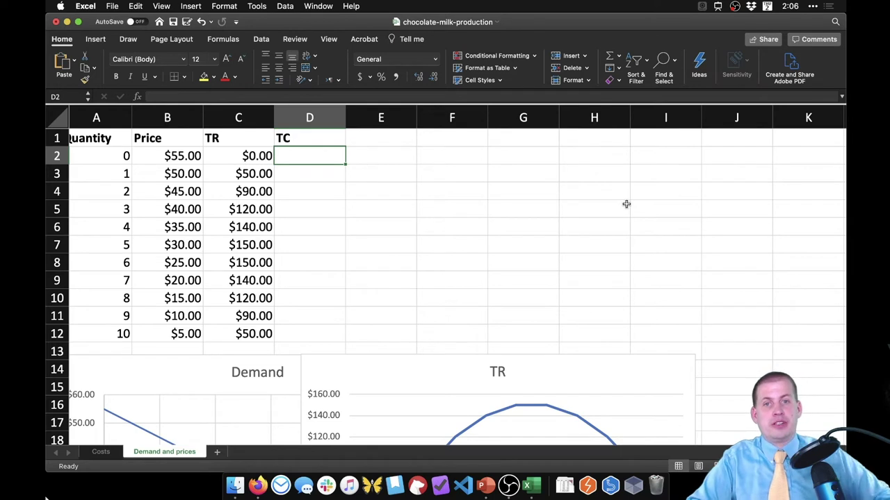
Step: Link D2 to the total cost for quantity 0 on the Costs sheet with the formula =Costs!J2
scroll(310, 216, "left", 1)
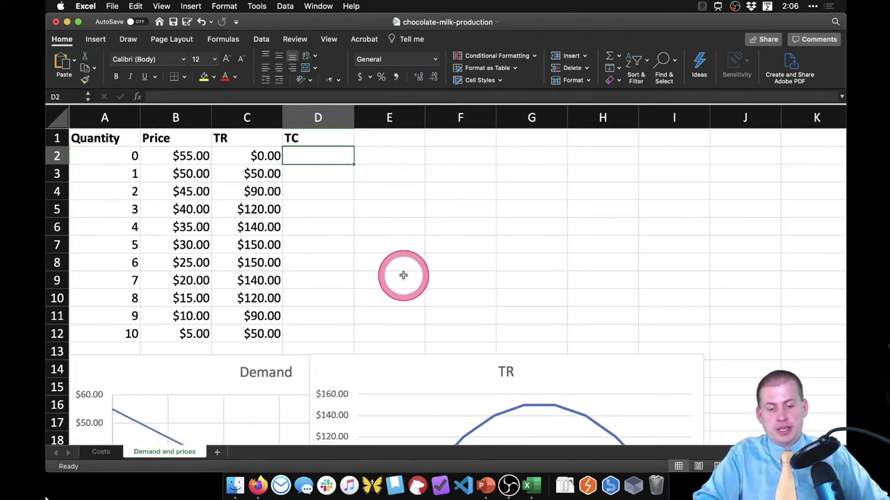
left_click(324, 155)
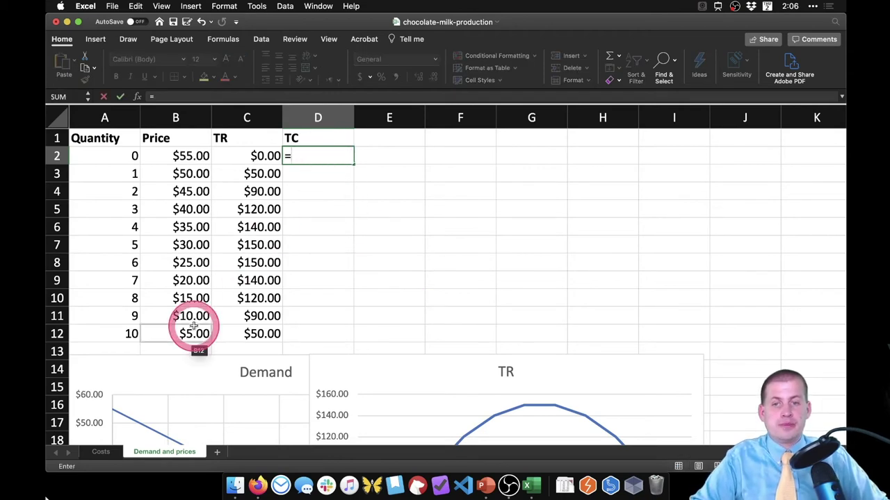
left_click(101, 451)
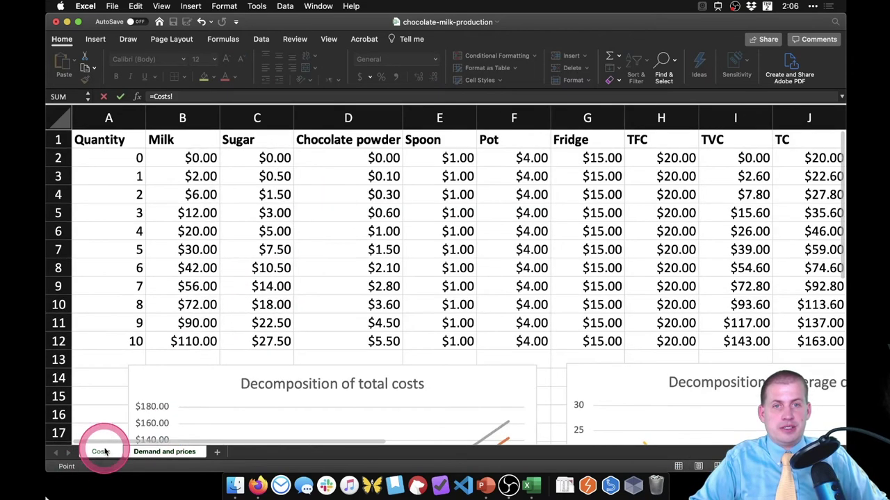
left_click(798, 159)
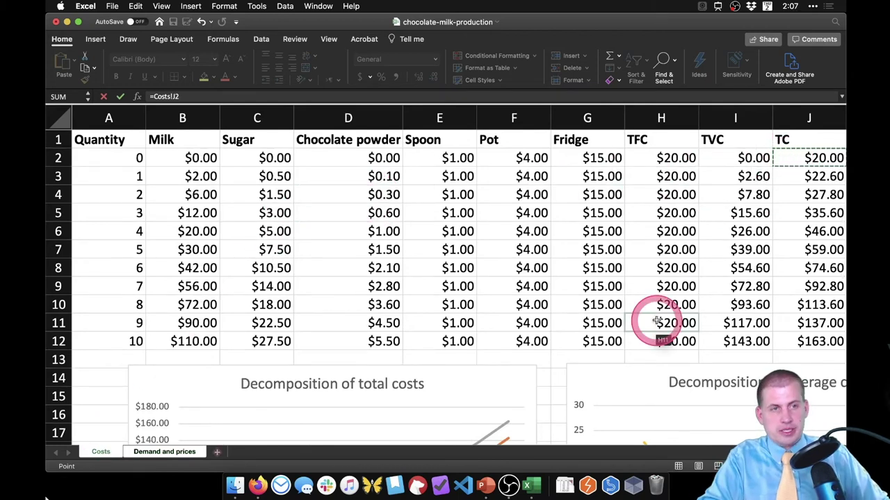
key("Return")
Step: Fill the total cost link from D2 down through D12
left_click(339, 159)
left_click_drag(353, 166, 330, 349)
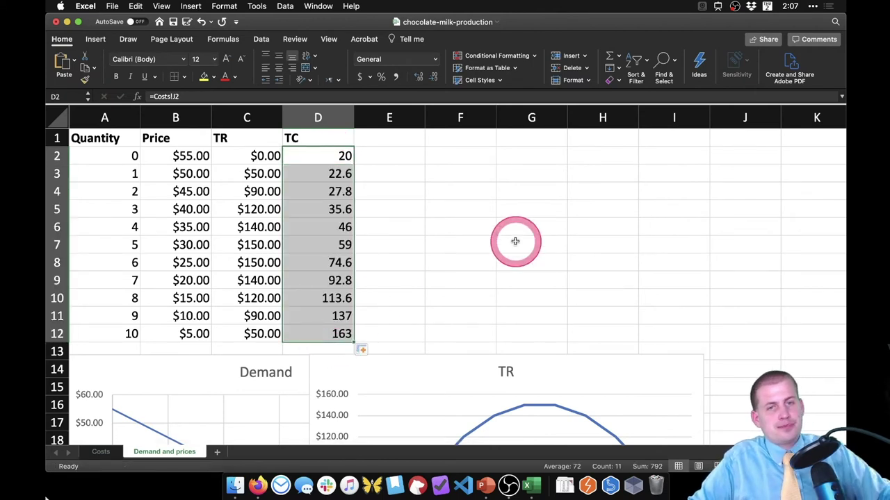
left_click(395, 262)
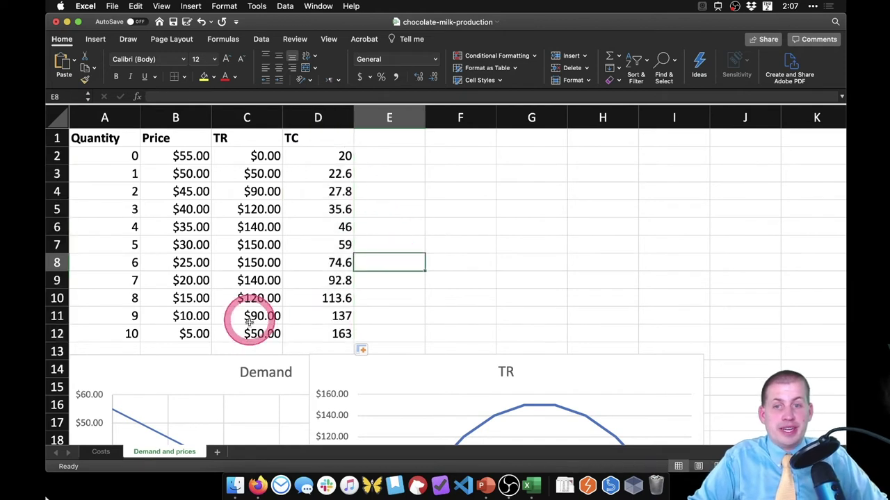
Step: Compare the linked total cost in D10 with its source cell J10 on the Costs sheet
left_click(327, 297)
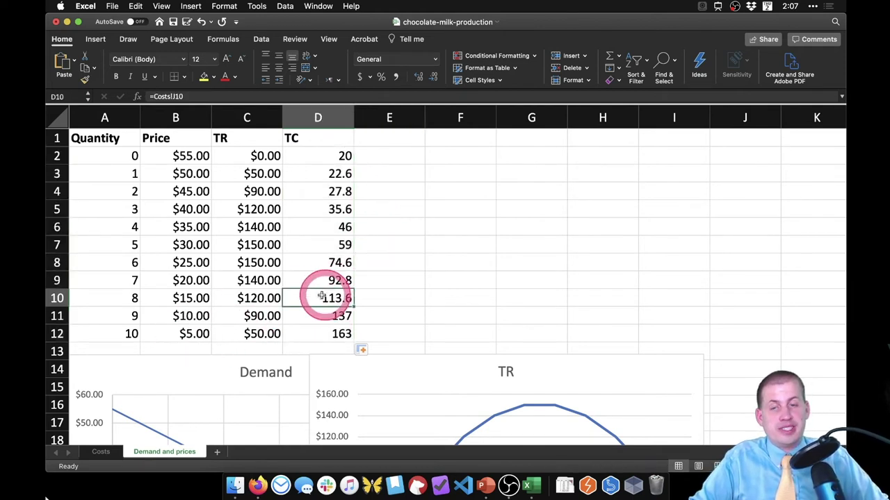
left_click(101, 452)
scroll(550, 283, "right", 3)
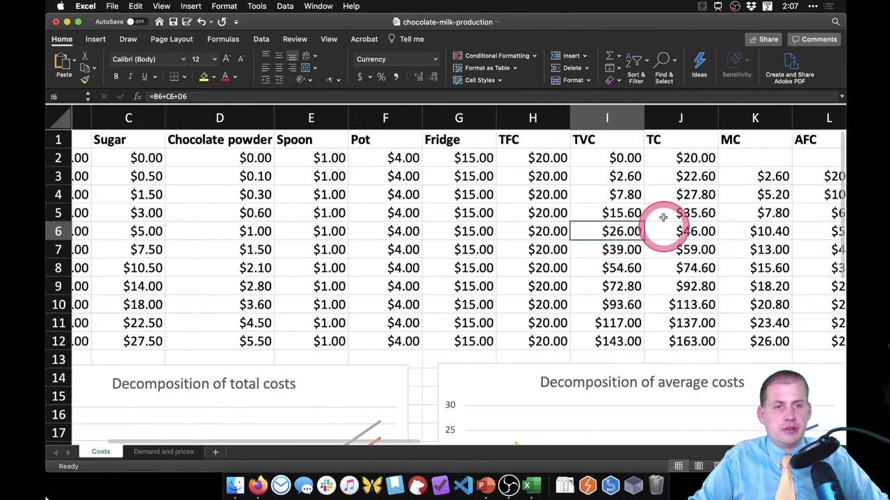
left_click(684, 306)
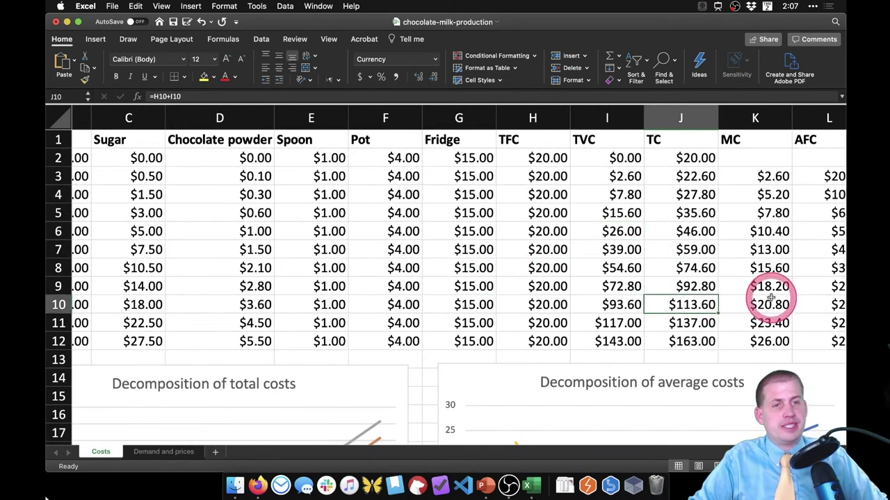
scroll(632, 299, "left", 3)
scroll(632, 299, "right", 3)
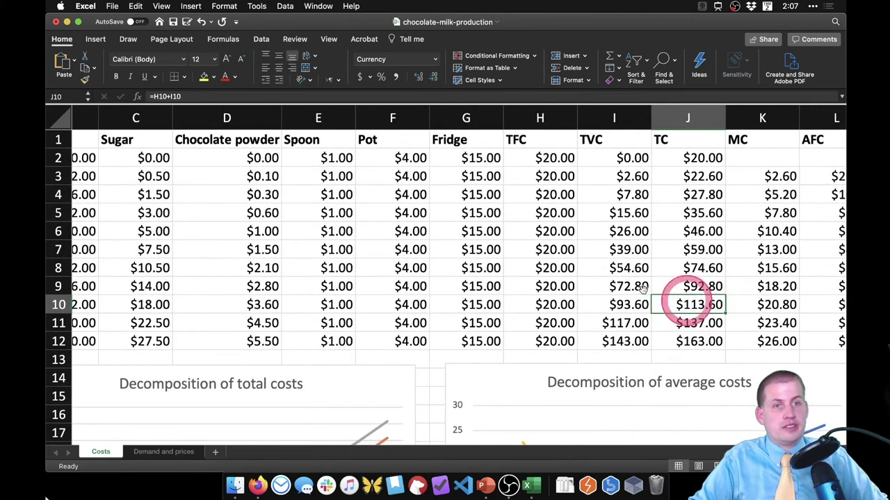
left_click(150, 451)
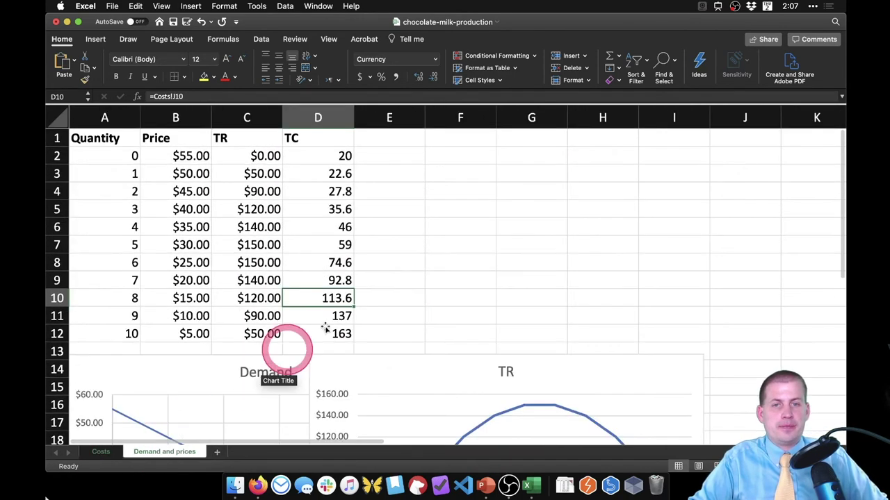
Step: Add the column header MR in cell E1, beside TC
left_click(385, 138)
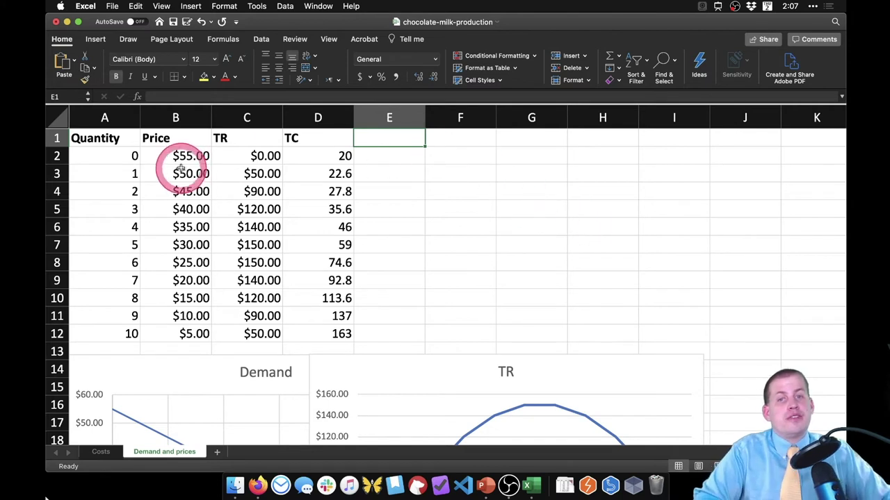
left_click(231, 137)
left_click(298, 137)
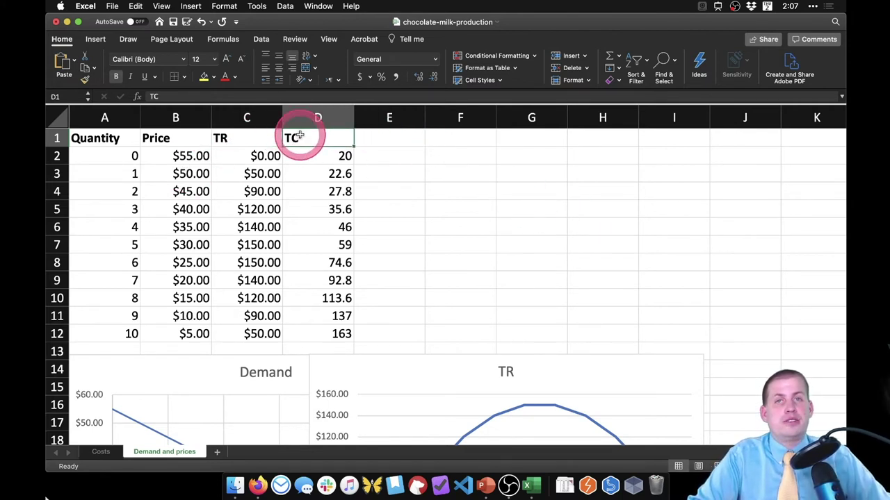
left_click(374, 139)
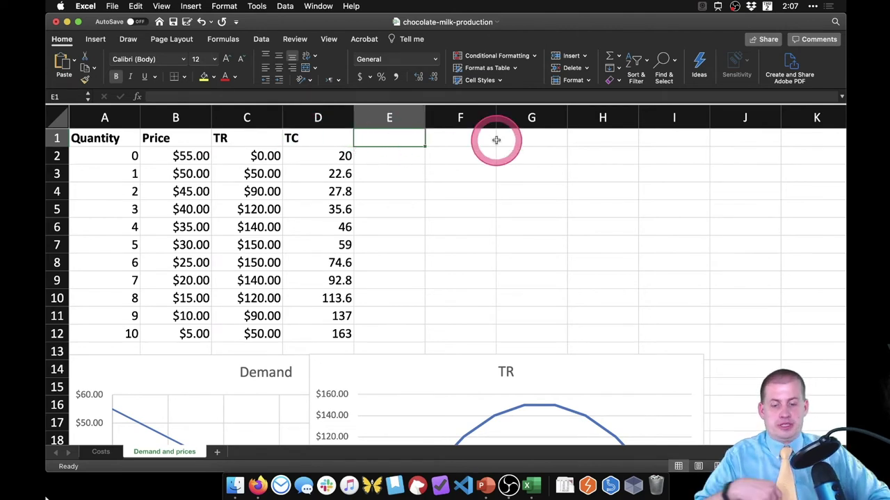
type("MR")
key("Return")
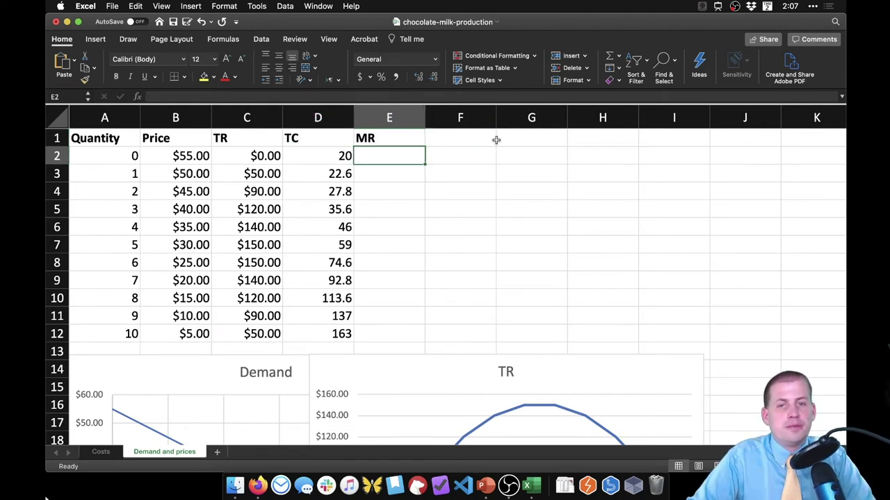
Step: Examine how total revenue changes from one quantity to the next in C2 through C5, ending at E3
key("Return")
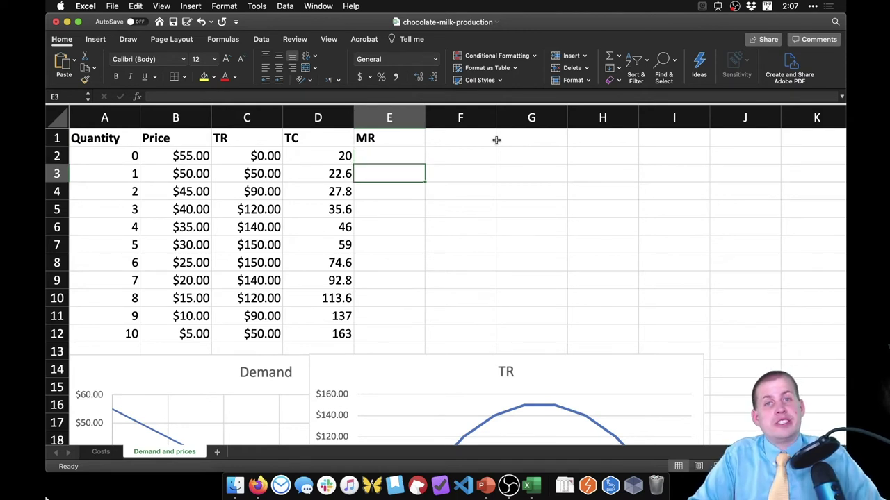
key("Left")
key("Left")
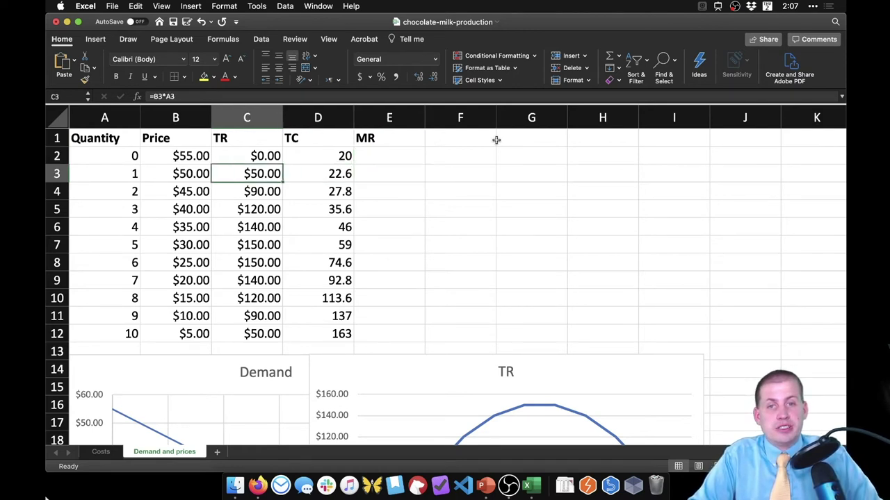
key("Up")
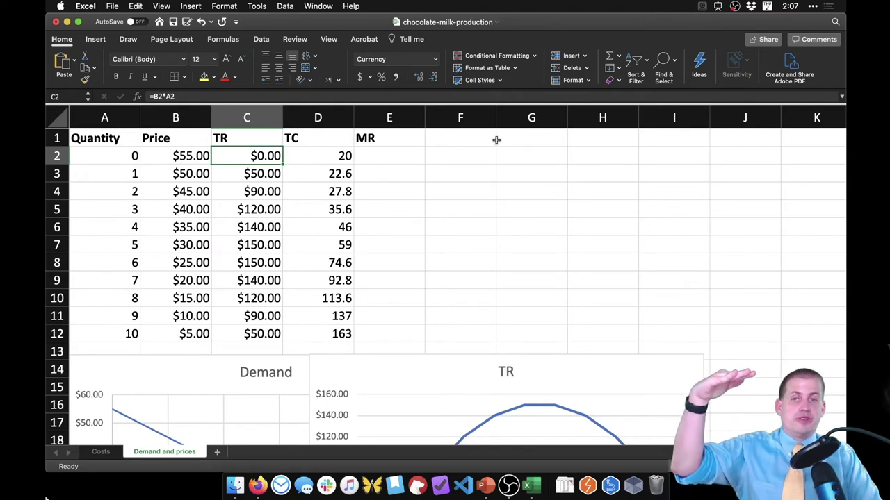
key("Down")
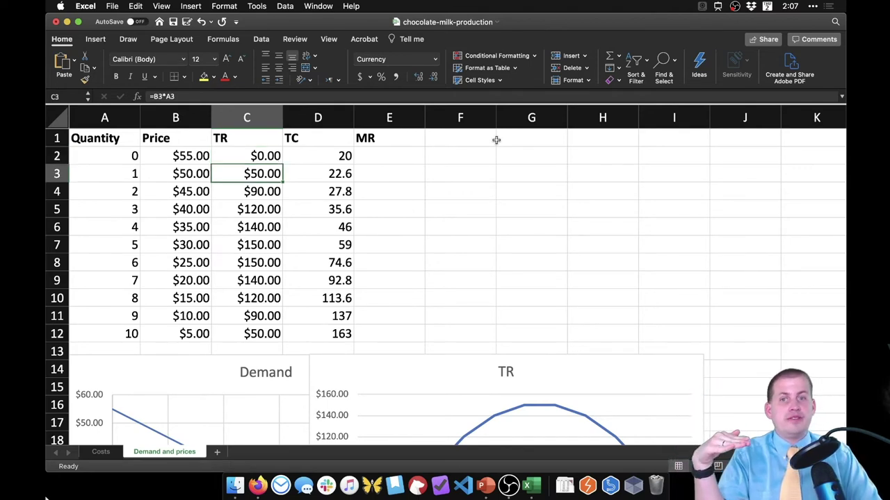
key("Down")
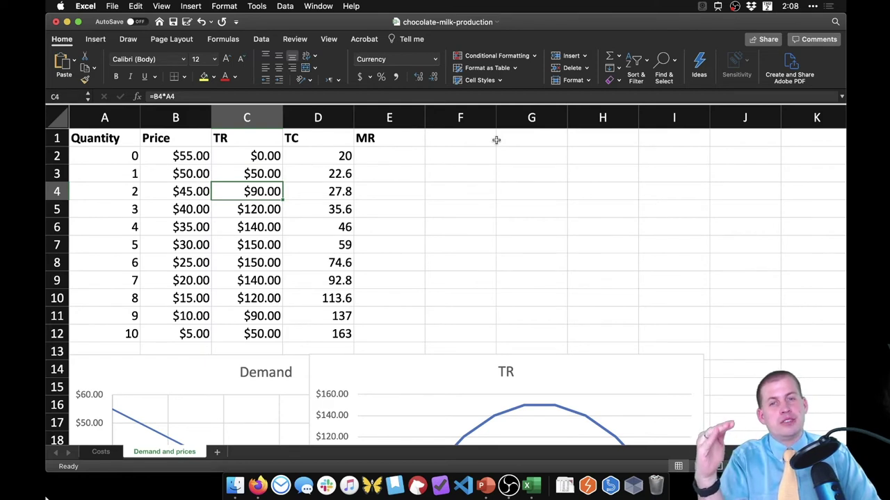
key("Down")
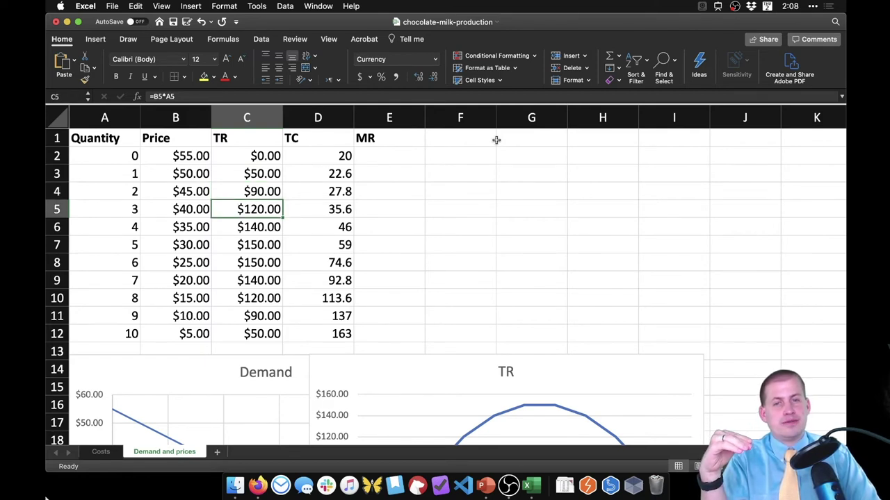
key("Up")
key("Up")
key("Up")
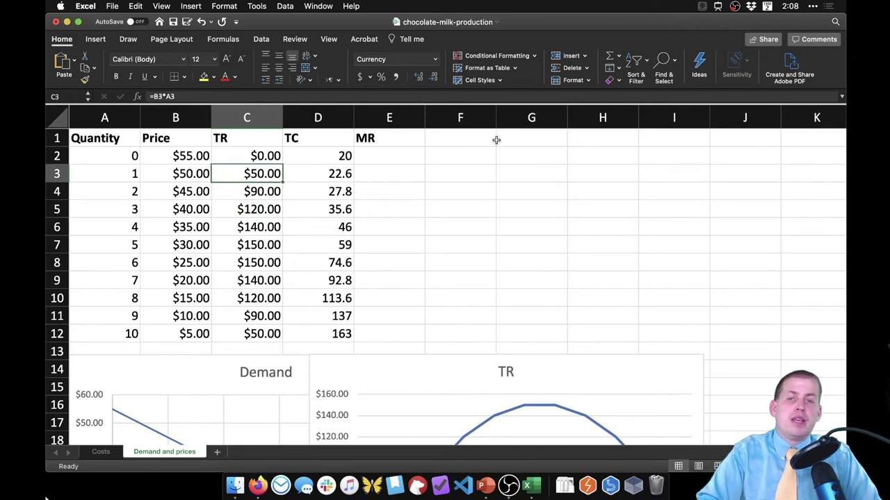
key("Right")
key("Right")
key("Down")
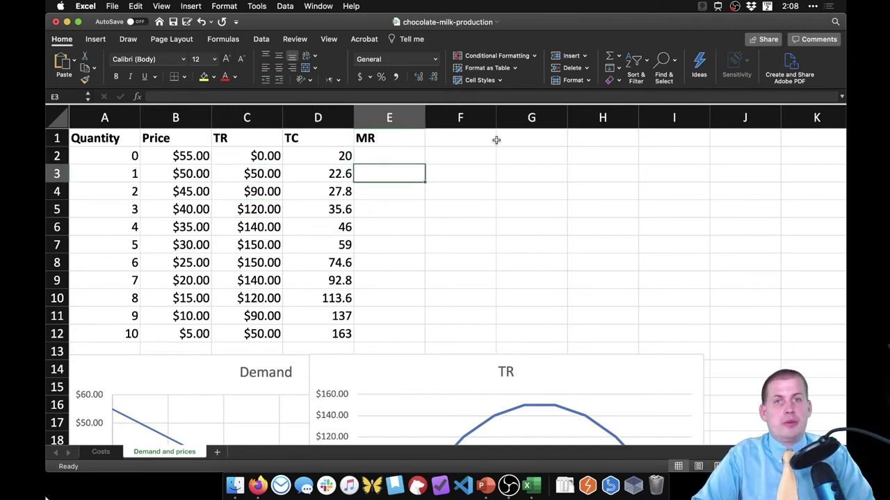
type("=")
key("Up")
key("Escape")
key("Up")
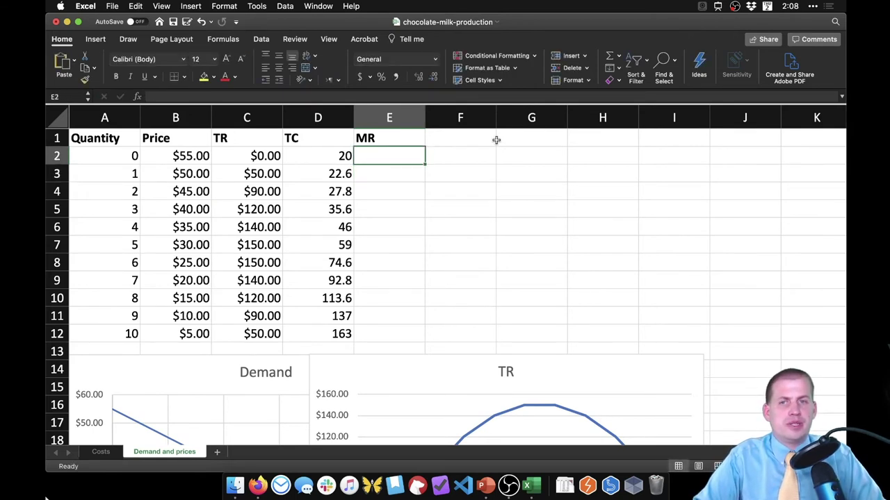
Step: Calculate marginal revenue in E3 with the formula =C3-C2 and fill it down through E12
key("Down")
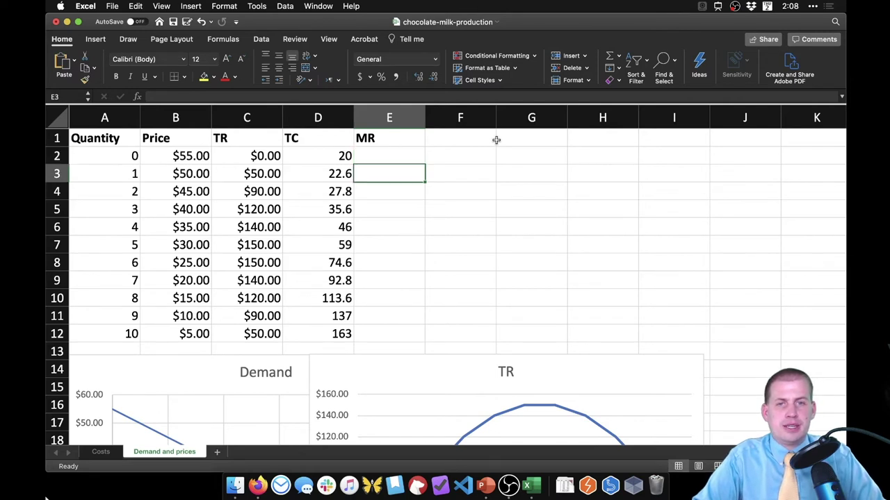
type("=")
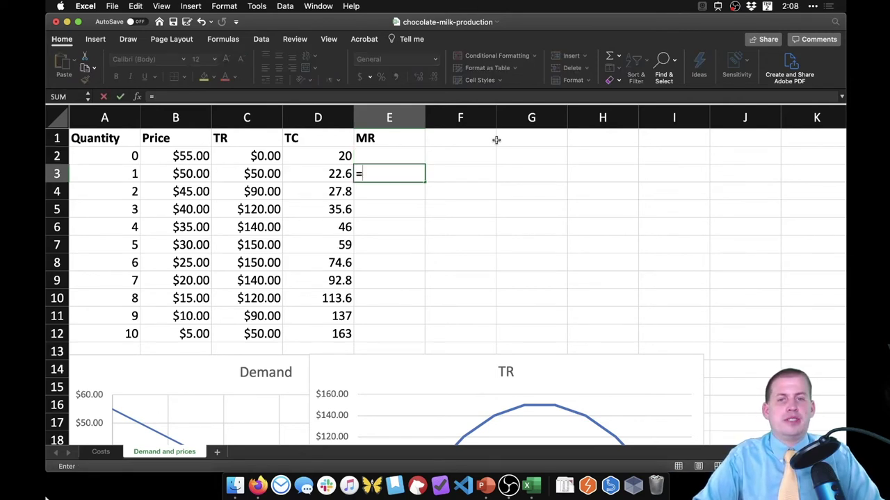
key("Left")
key("Left")
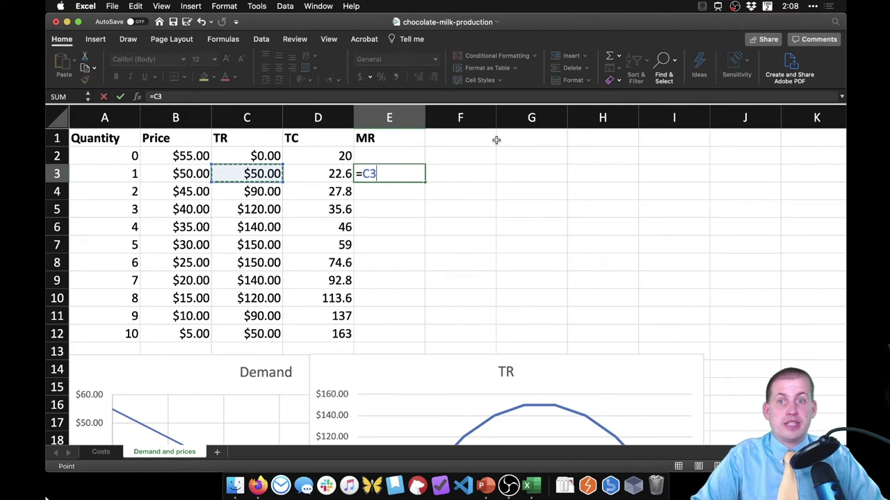
type("-")
key("Up")
key("Left")
key("Left")
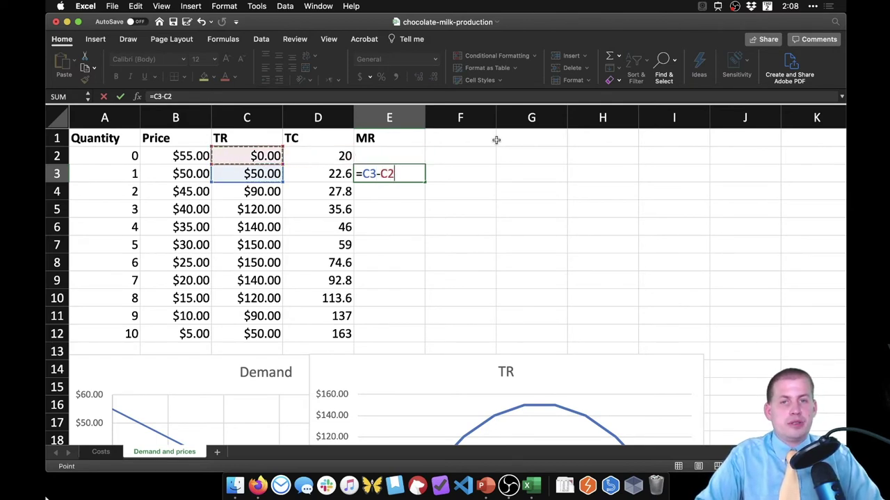
key("Return")
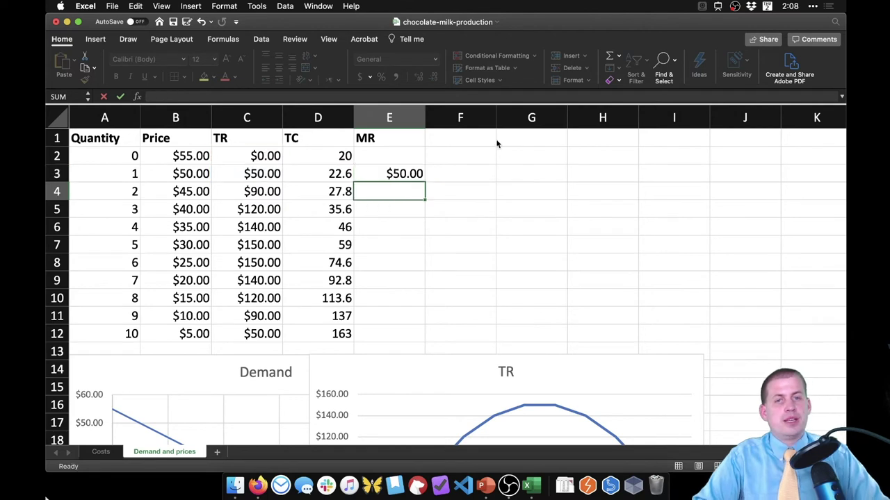
left_click(409, 173)
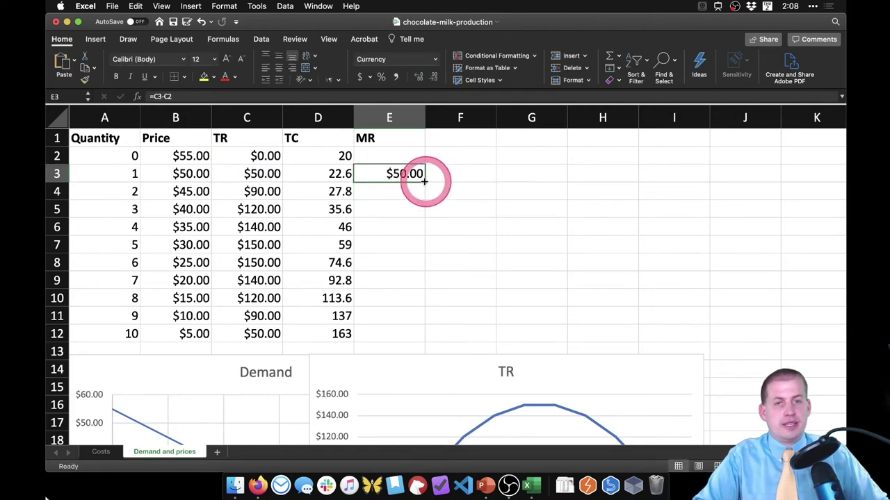
left_click_drag(422, 180, 412, 344)
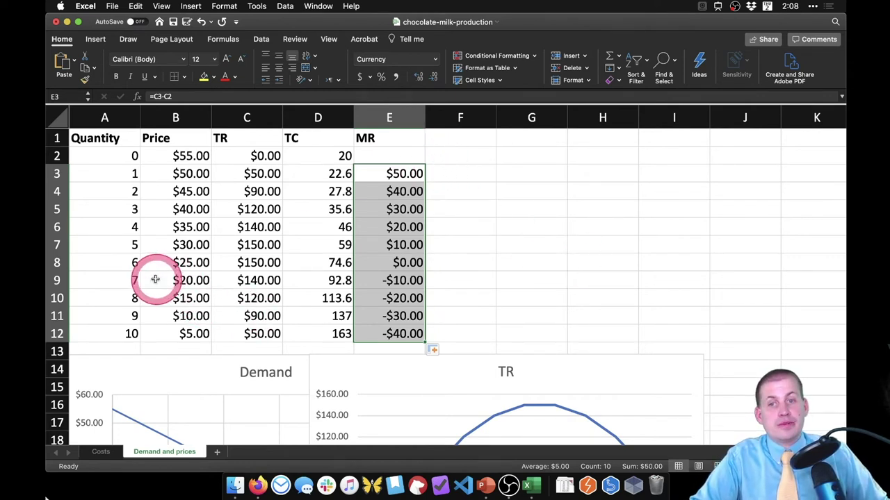
Step: Compare the prices and the highest quantity in the last rows with the marginal revenue values in E3:E12
left_click_drag(160, 280, 159, 336)
left_click(177, 335)
left_click(121, 333)
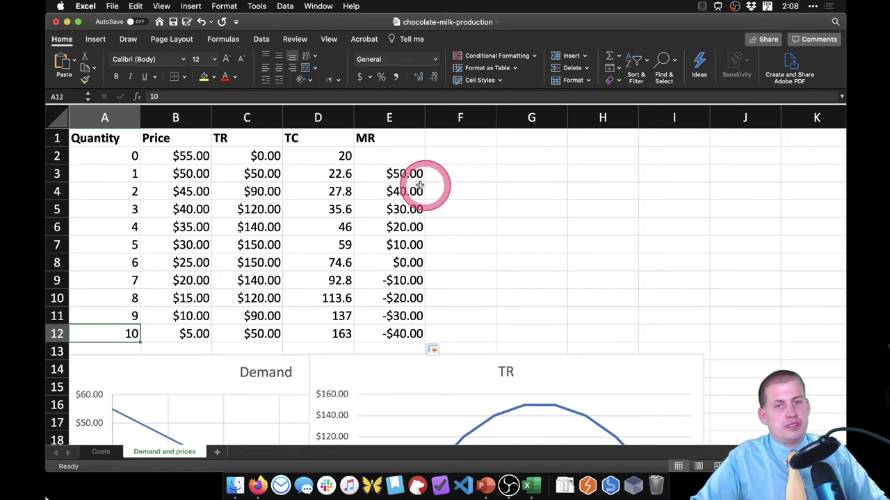
left_click_drag(403, 175, 410, 335)
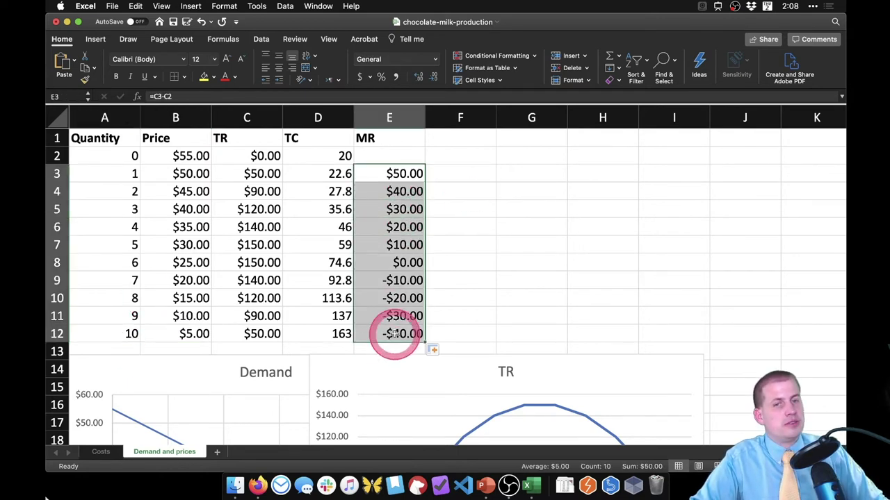
Step: Add the column header MC in cell F1, beside MR, and move to F2
left_click(460, 138)
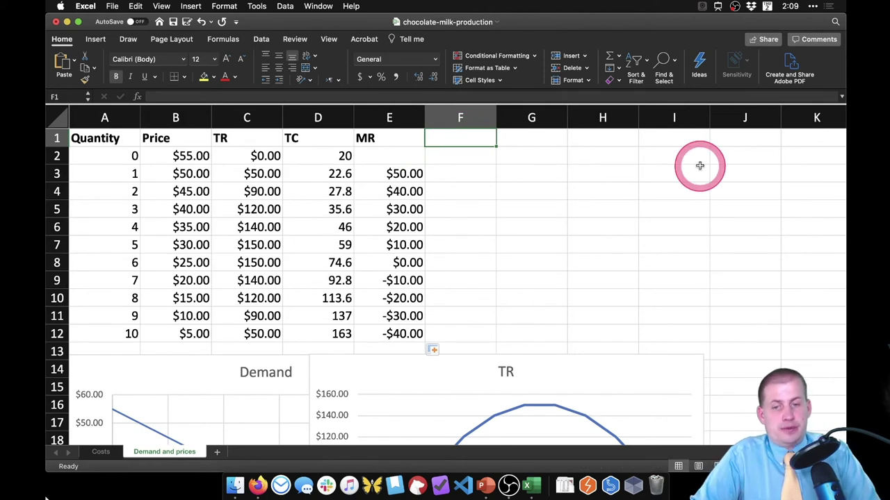
type("MC")
key("Tab")
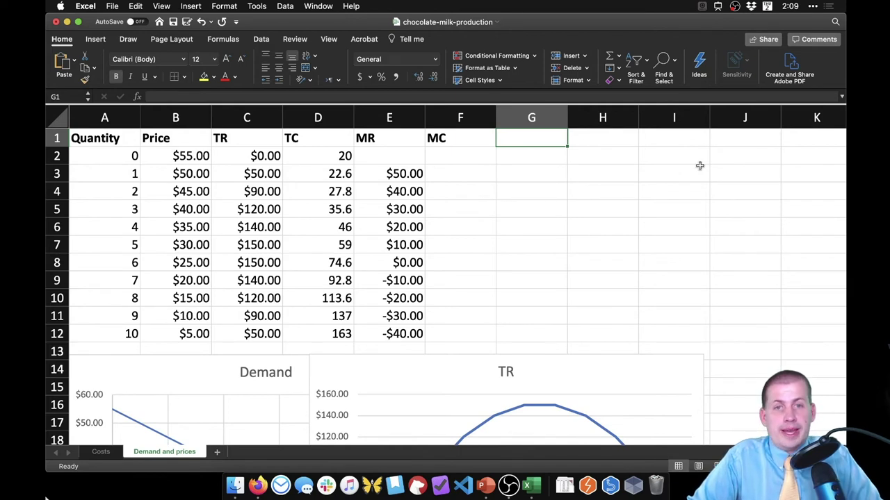
key("Down")
key("Down")
key("Left")
key("Up")
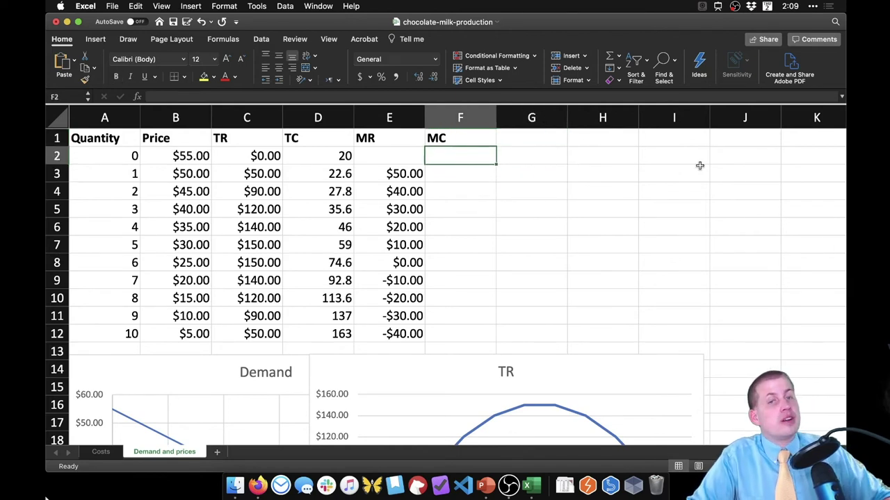
Step: Check the MC column on the Costs sheet and the linked total costs in D2:D4, ending at F2 on Demand and prices
left_click(101, 452)
scroll(528, 198, "right", 5)
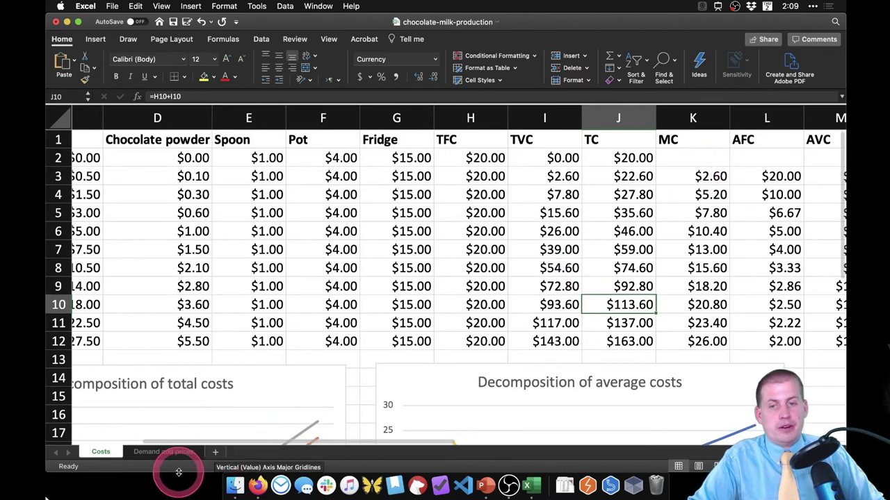
left_click(167, 453)
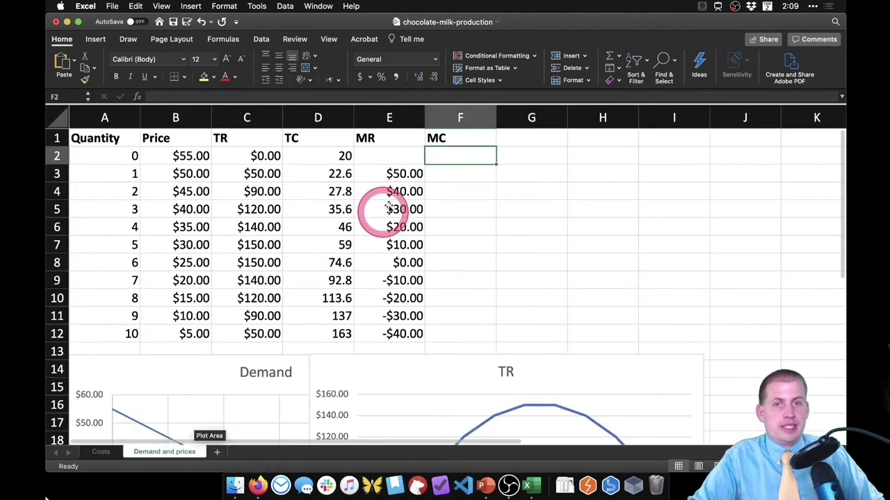
left_click(323, 174)
left_click(327, 156)
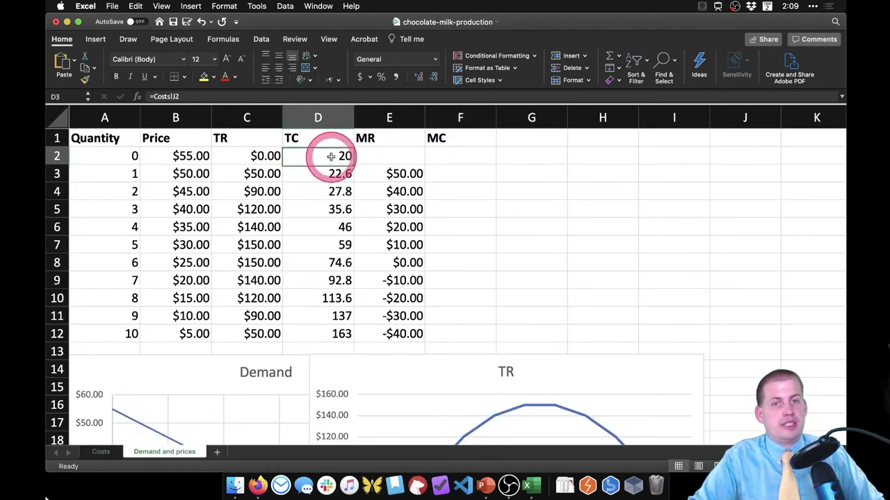
left_click(319, 195)
left_click(318, 176)
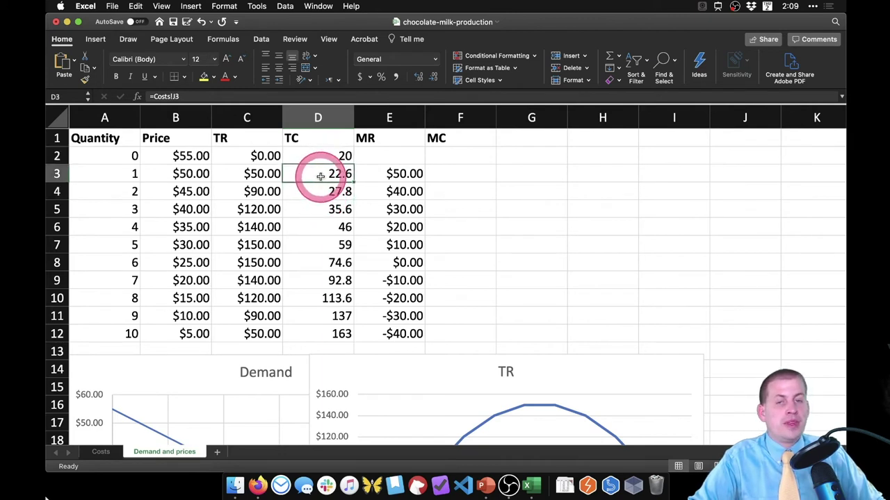
left_click(459, 157)
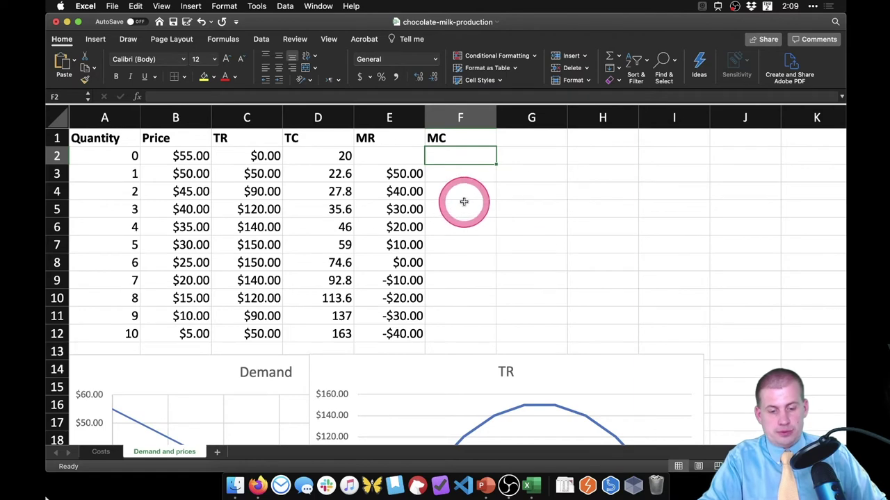
Step: Link marginal cost in F3 to the Costs sheet with =Costs!K3 and fill it down through F12
left_click(458, 179)
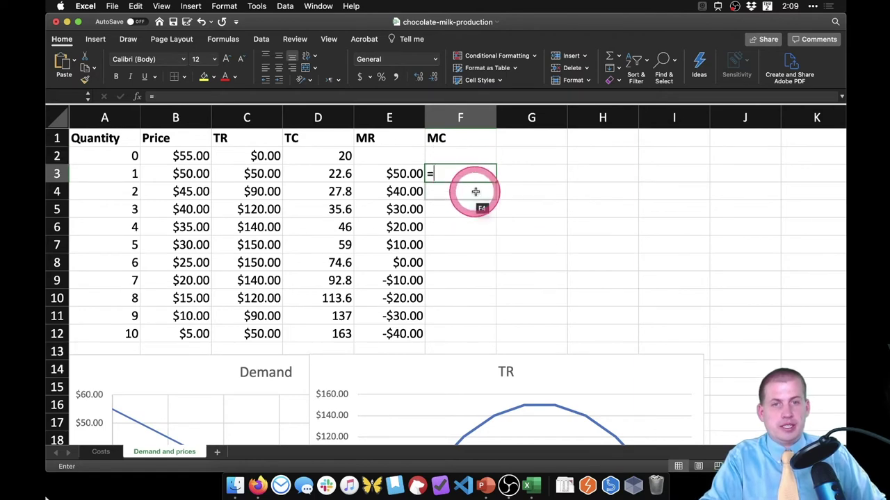
type("=")
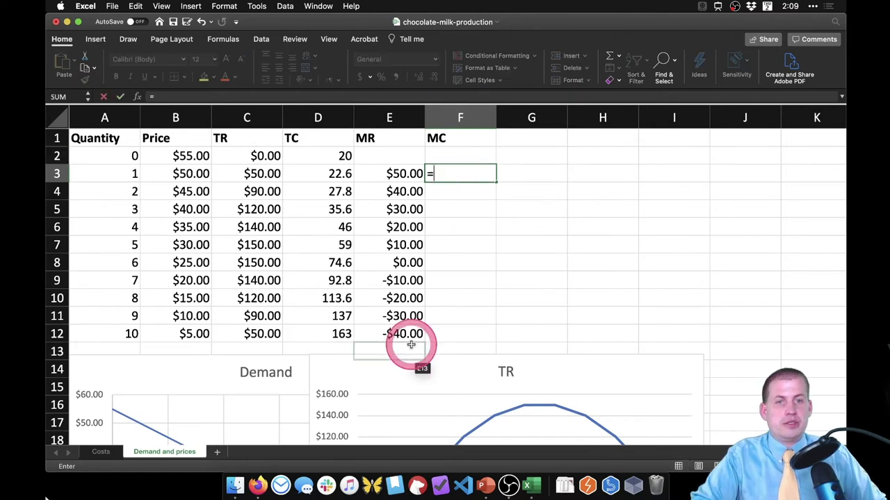
left_click(101, 451)
left_click(737, 176)
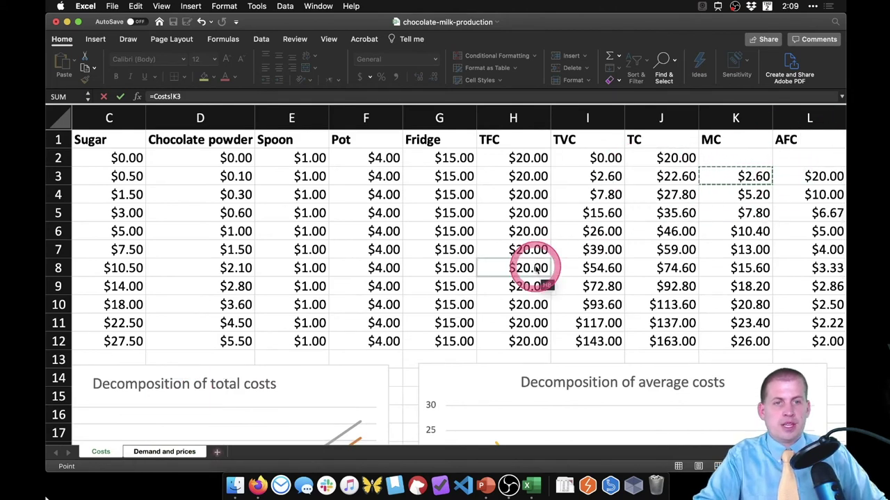
key("Return")
left_click(485, 174)
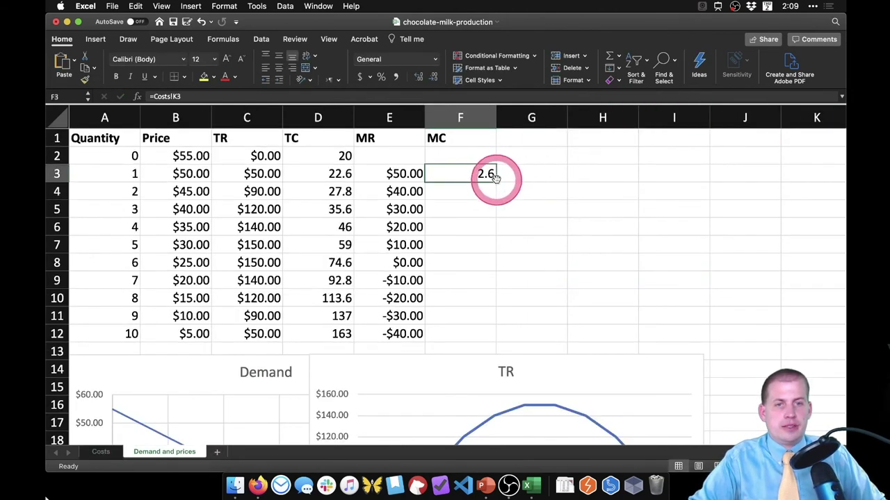
left_click_drag(496, 182, 491, 343)
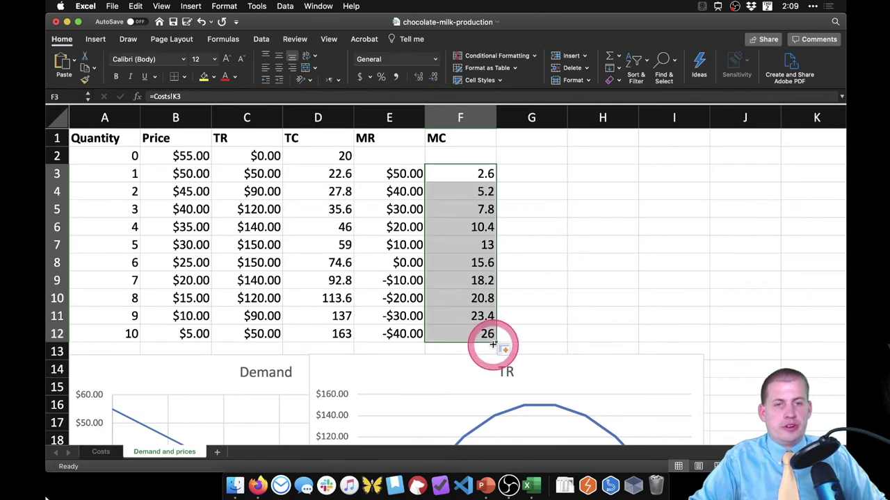
left_click(604, 197)
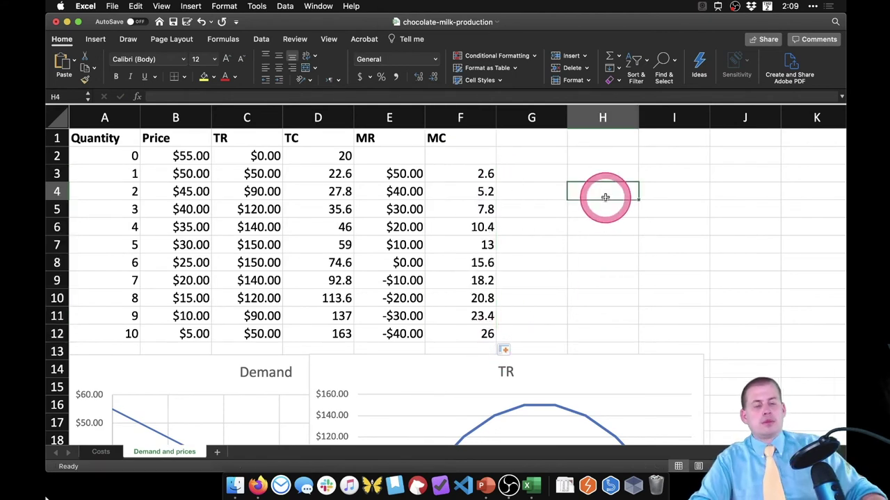
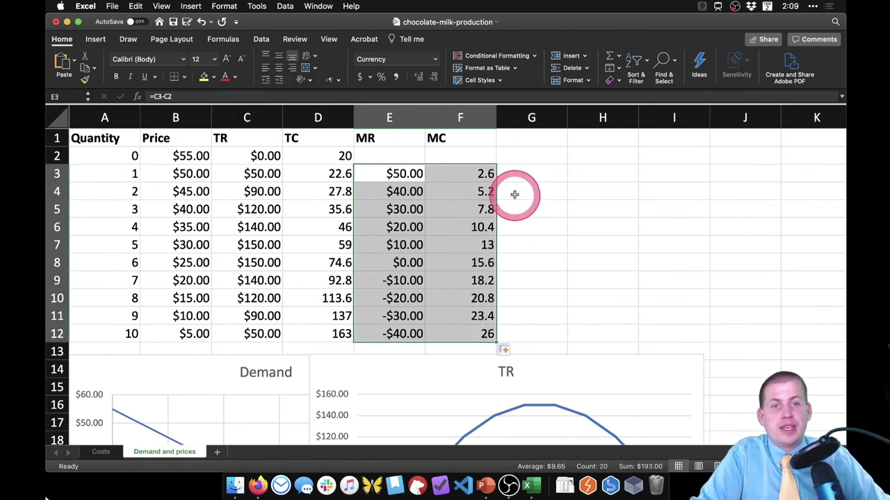
Step: Compare marginal revenue with marginal cost row by row in E3:F12, focusing on quantities 4 to 6
left_click(529, 167)
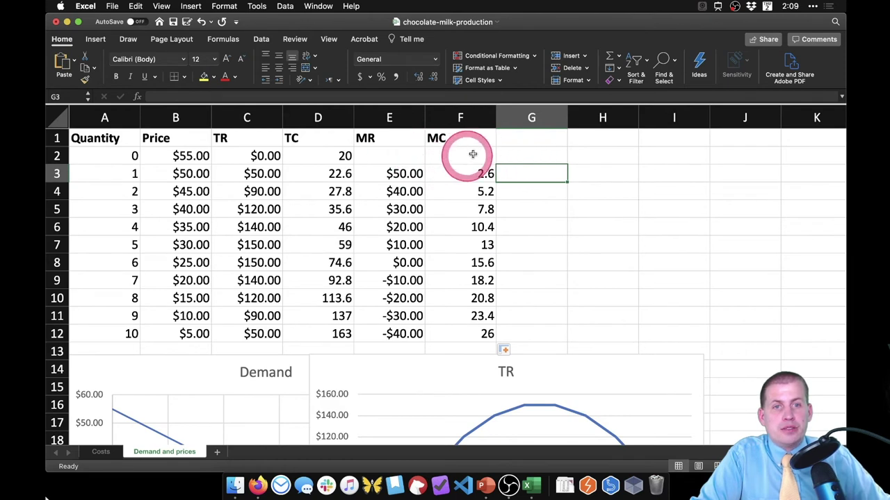
left_click_drag(392, 172, 455, 314)
left_click(481, 262)
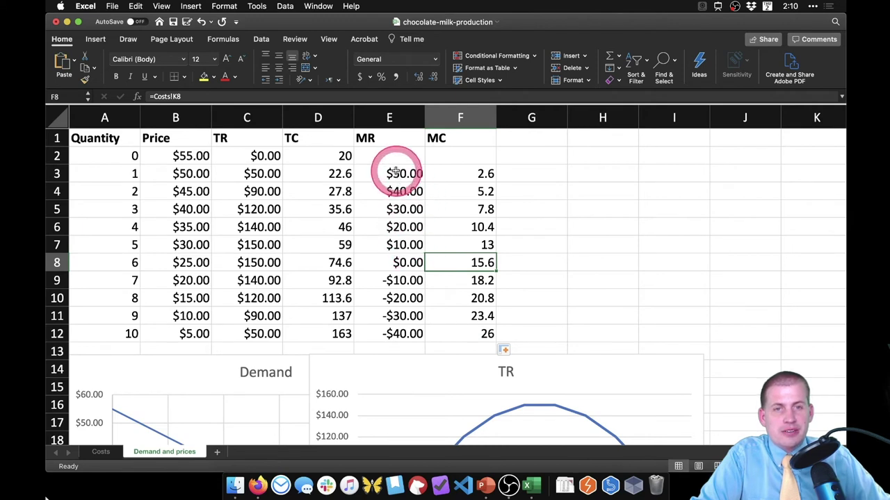
left_click_drag(394, 174, 447, 172)
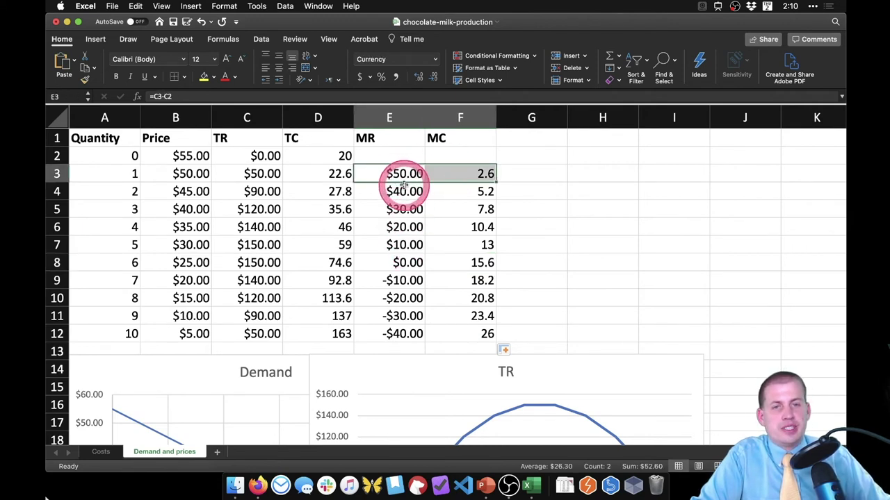
left_click_drag(395, 191, 455, 188)
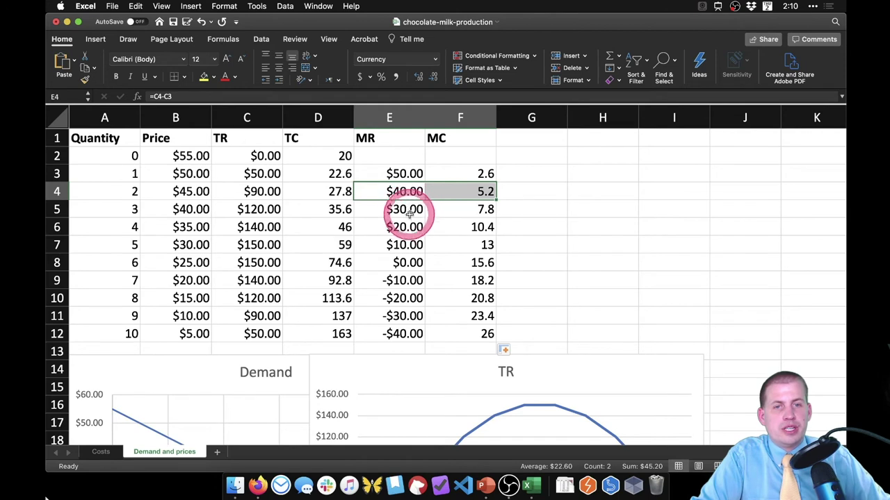
left_click_drag(402, 225, 452, 243)
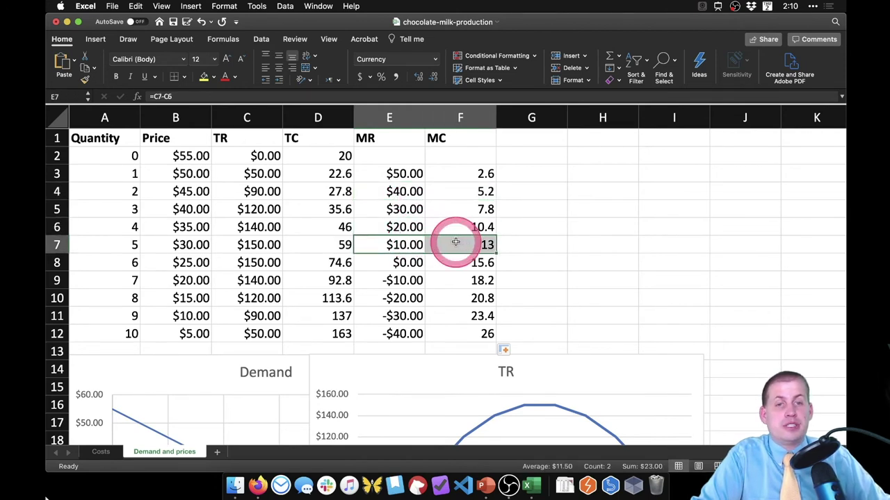
left_click_drag(406, 260, 452, 258)
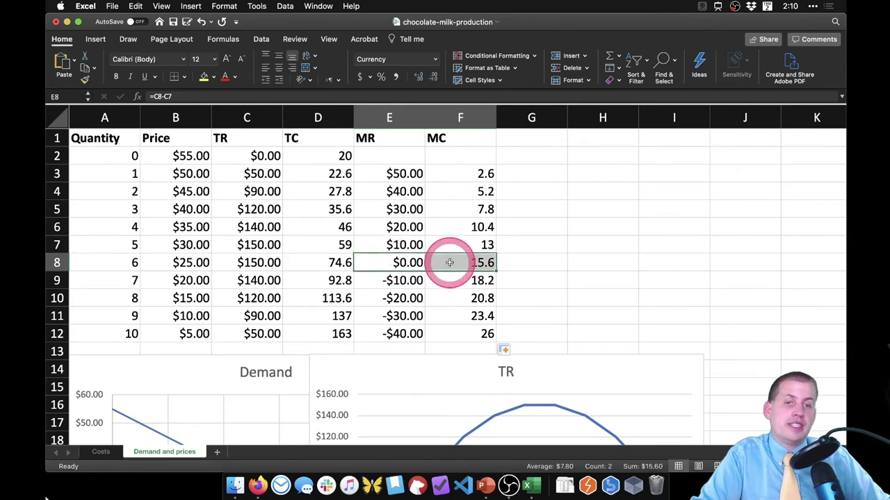
left_click(423, 243)
left_click_drag(422, 243, 462, 254)
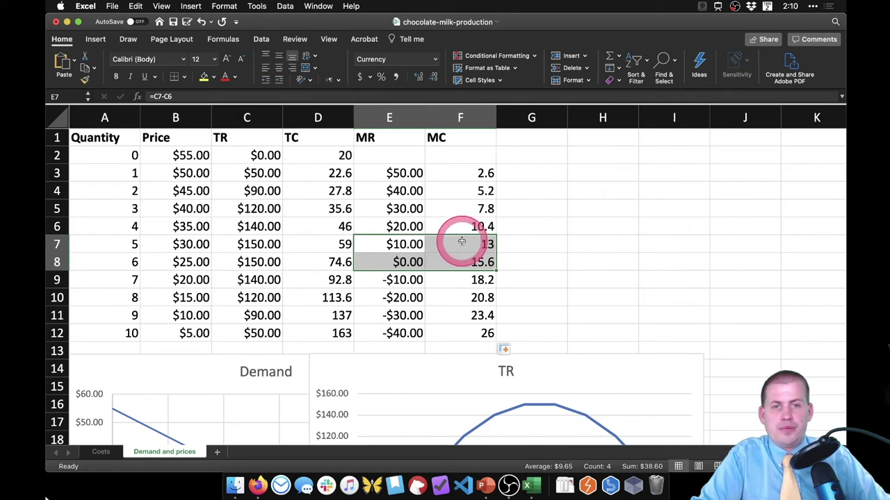
left_click(407, 228)
left_click_drag(412, 227, 450, 240)
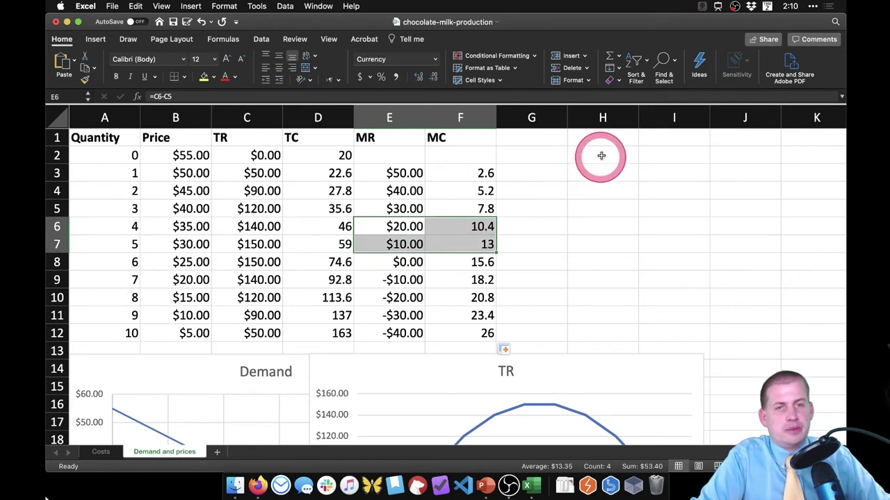
left_click(411, 226)
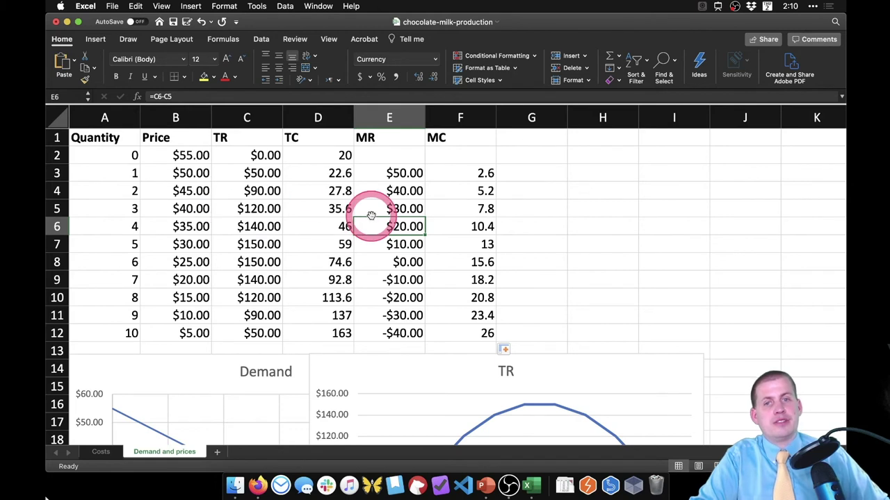
Step: Add the column header π in cell G1, beside MC, and move to G2
left_click(538, 139)
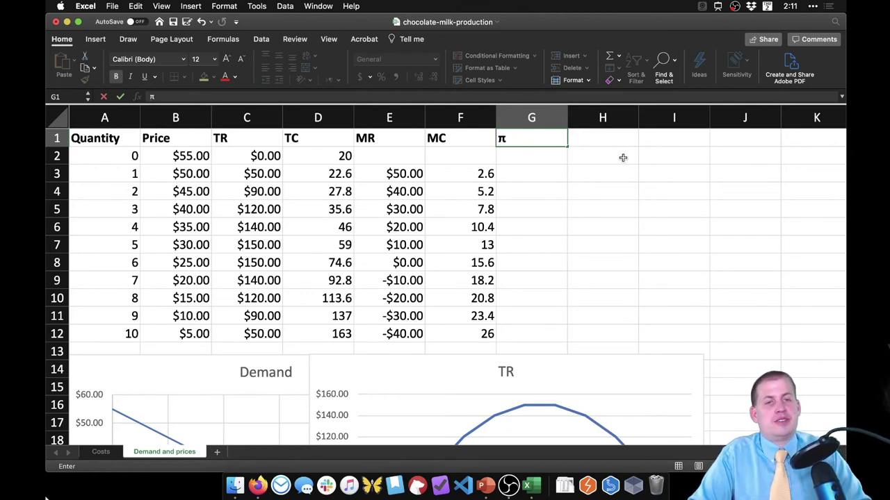
key("Return")
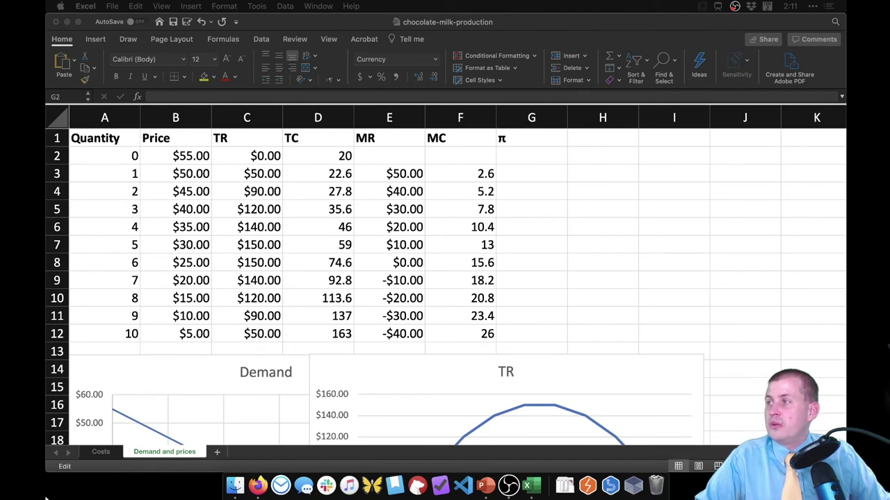
left_click(556, 162)
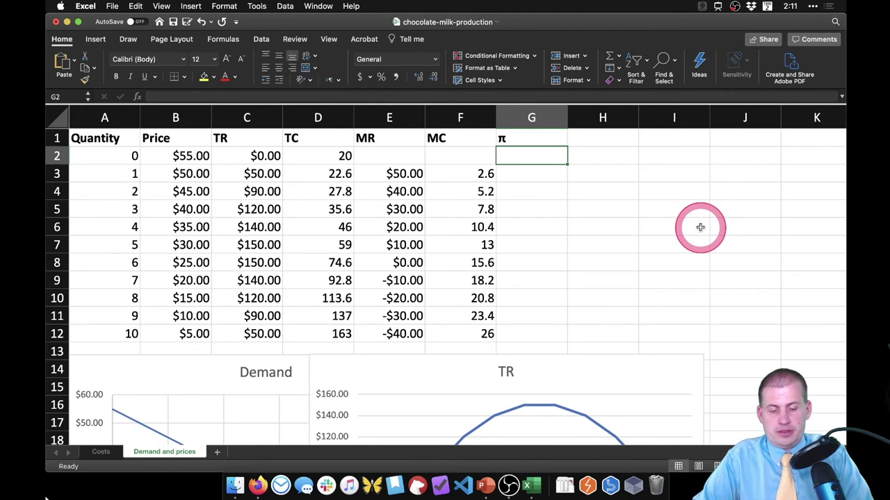
Step: Calculate profit in G2 with the formula =C2-D2 and fill it down through G12
type("=")
key("Left")
key("Left")
key("Left")
key("Left")
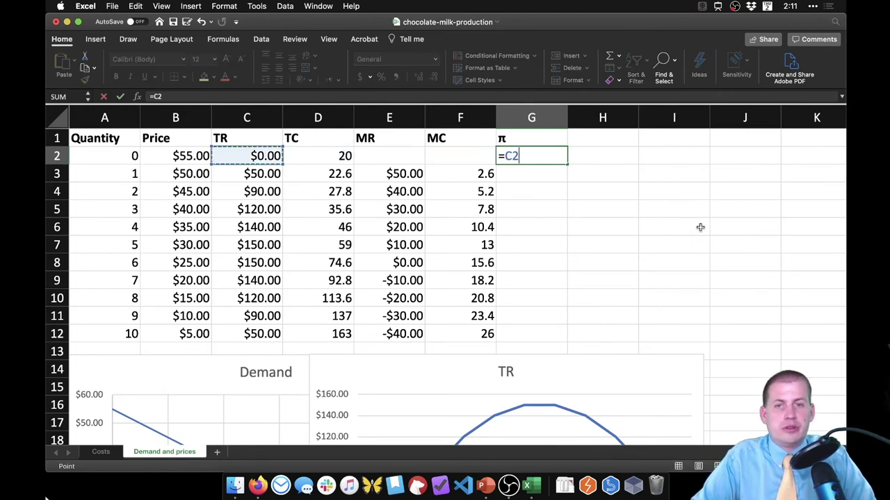
type("-")
key("Left")
key("Left")
key("Left")
key("Return")
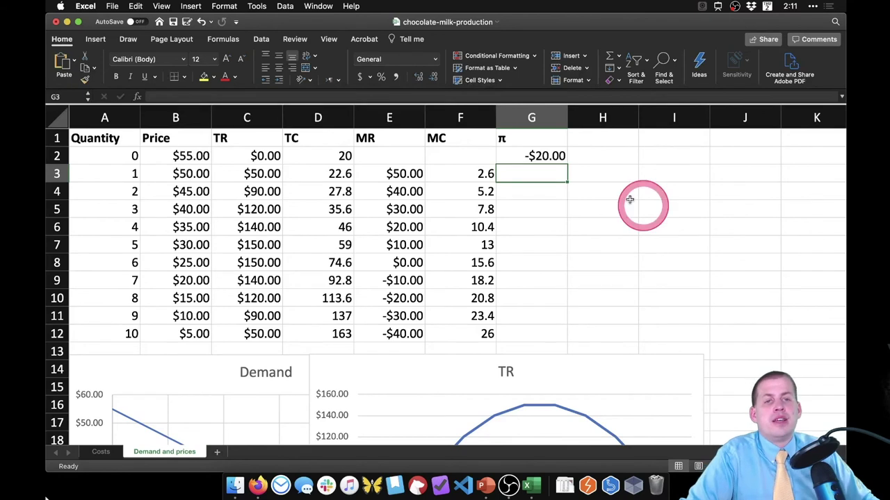
left_click(540, 160)
left_click_drag(566, 167, 532, 334)
left_click(592, 154)
Step: Examine the profits at the lowest and highest quantities and compare profit at quantity 4 with its MR and MC
left_click(553, 175)
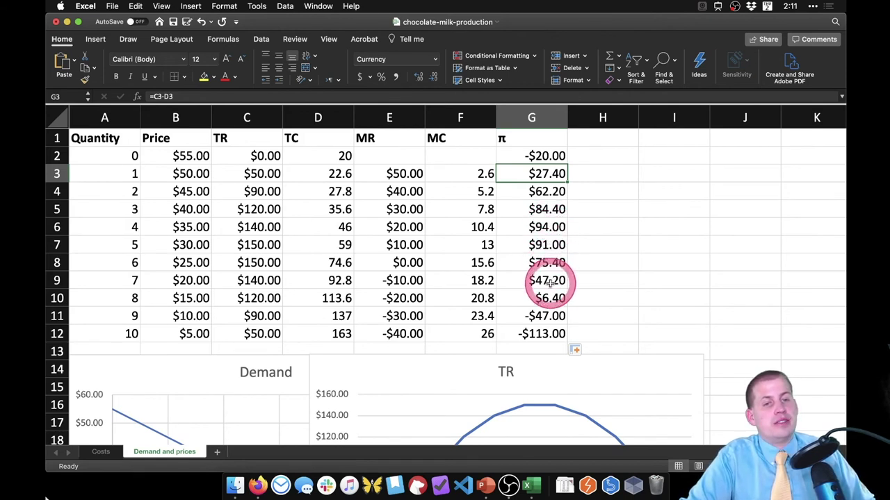
left_click(532, 335)
left_click_drag(531, 335, 536, 297)
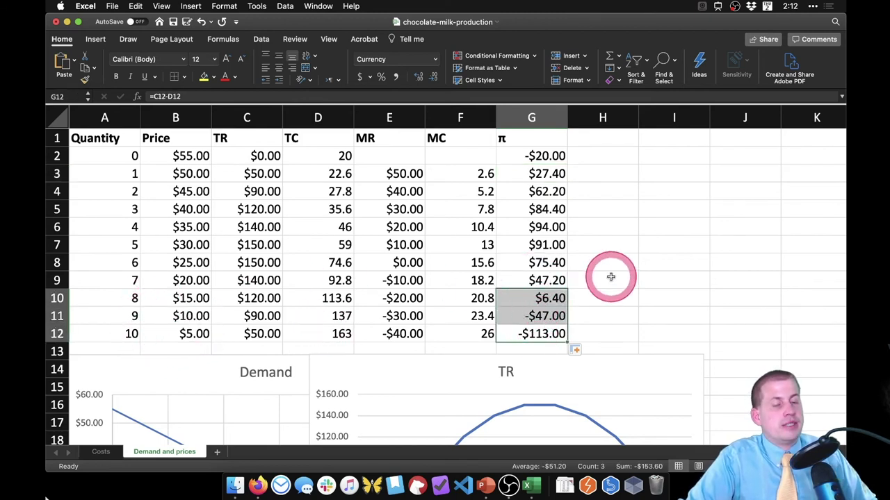
left_click(578, 172)
left_click_drag(541, 155, 532, 173)
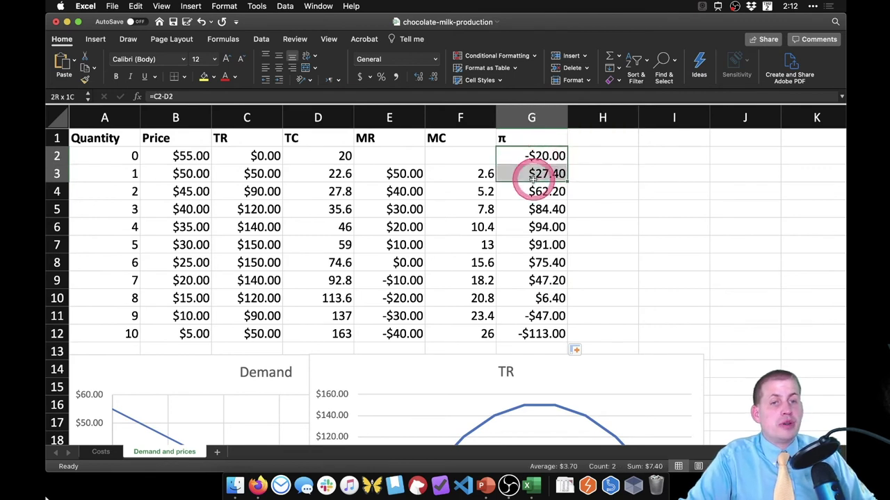
left_click(541, 227)
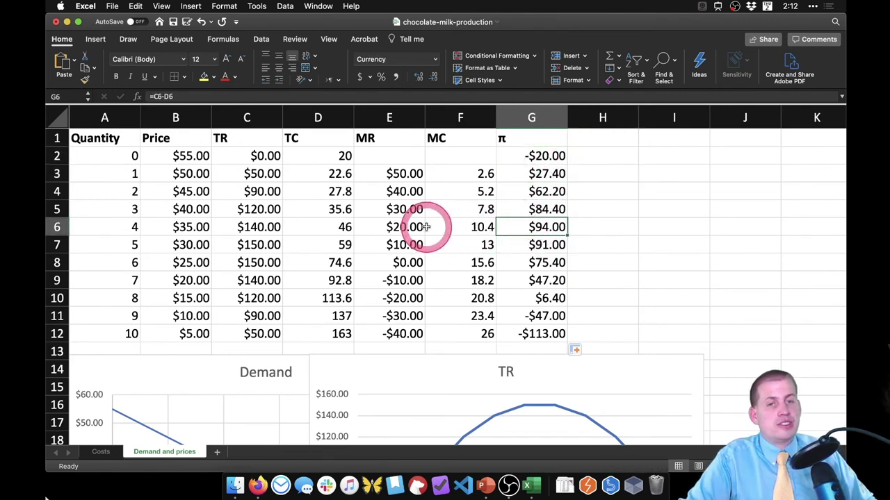
left_click_drag(443, 225, 404, 229)
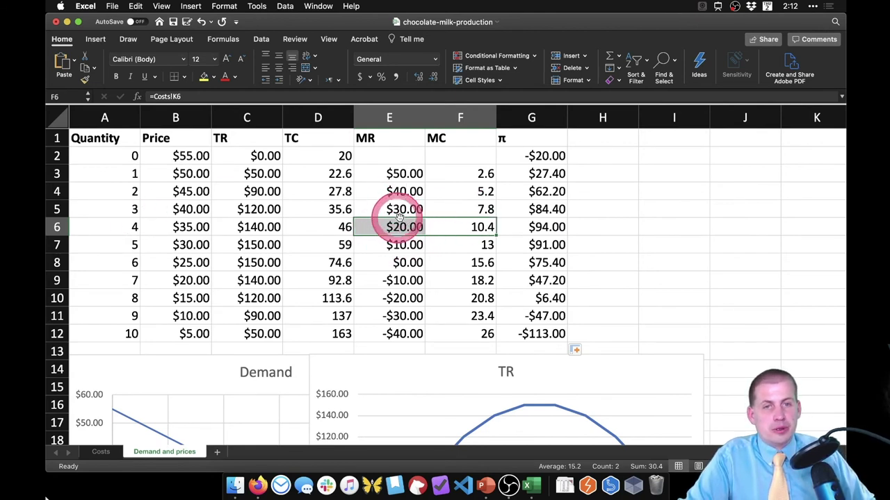
left_click(553, 228)
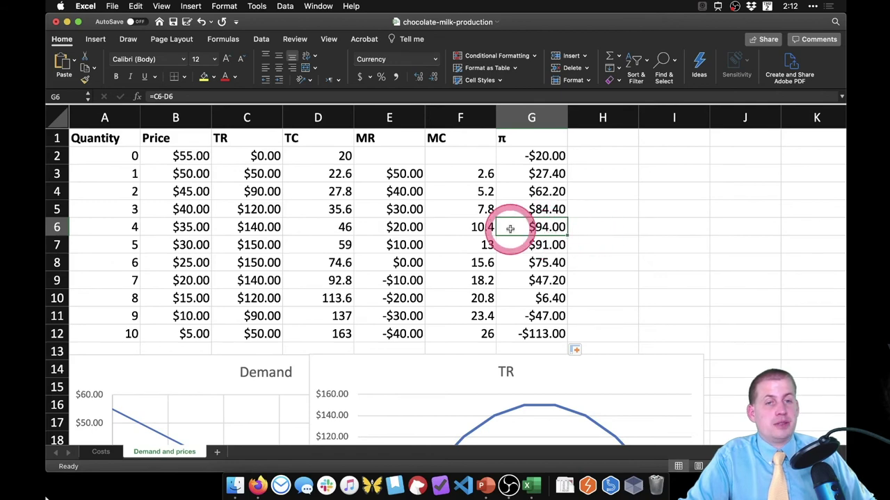
Step: Insert a line chart of the π column G1:G12 and move it so it starts around row 5 over columns F to K
scroll(656, 219, "right", 3)
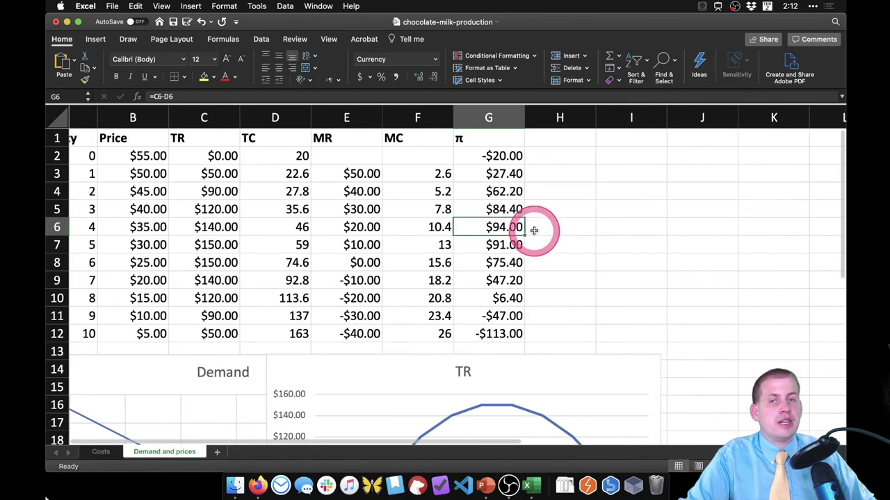
scroll(534, 230, "left", 2)
left_click_drag(528, 132, 520, 336)
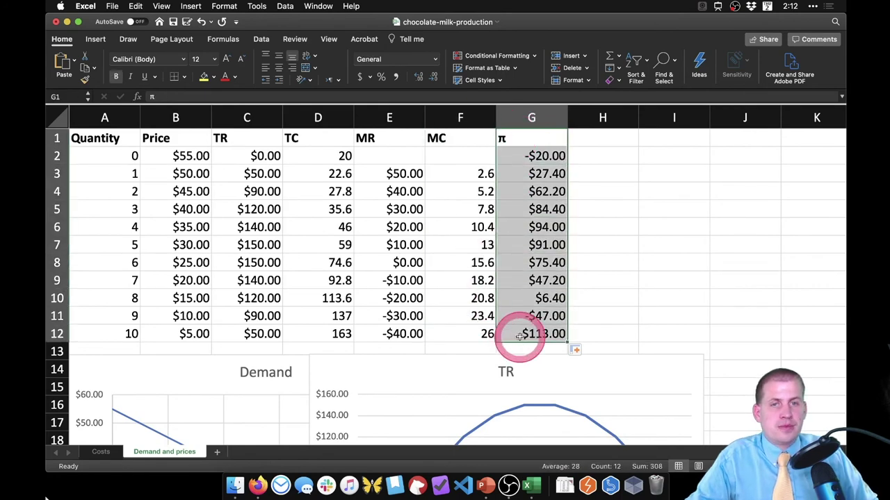
left_click(94, 40)
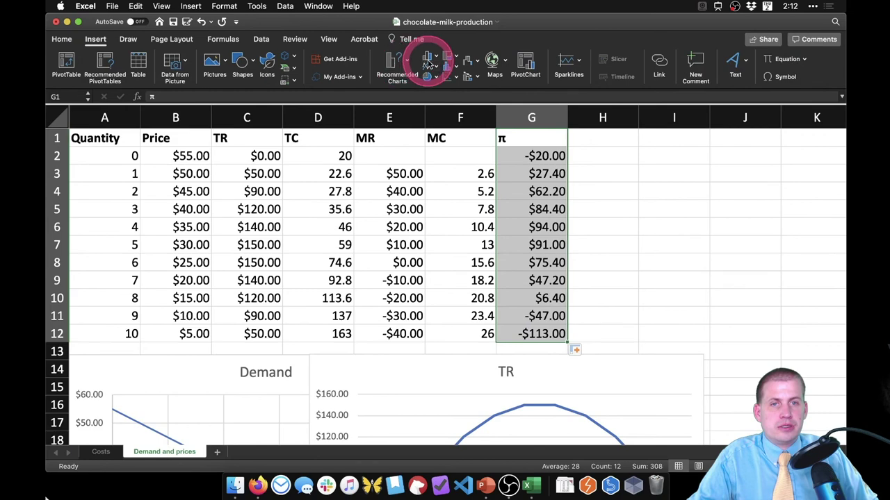
left_click(431, 66)
left_click(448, 114)
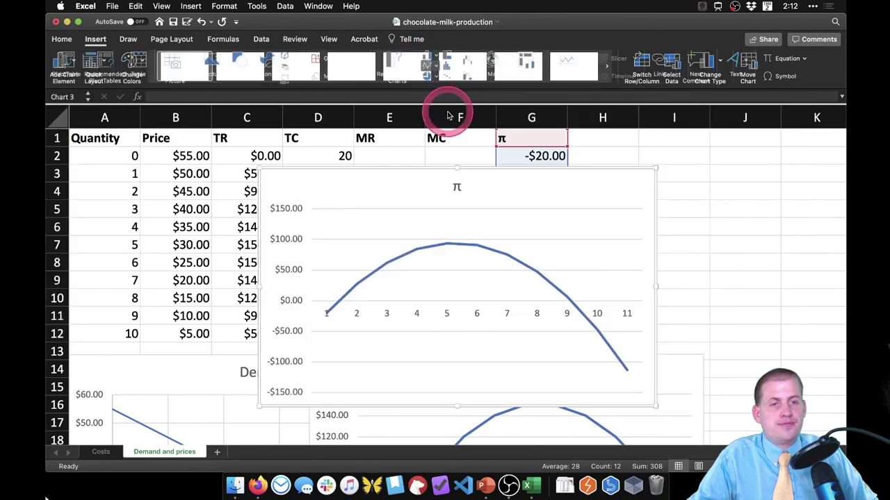
left_click_drag(397, 173, 564, 230)
Step: Set the π chart's horizontal axis labels to the quantities in A2:A12
left_click(573, 354)
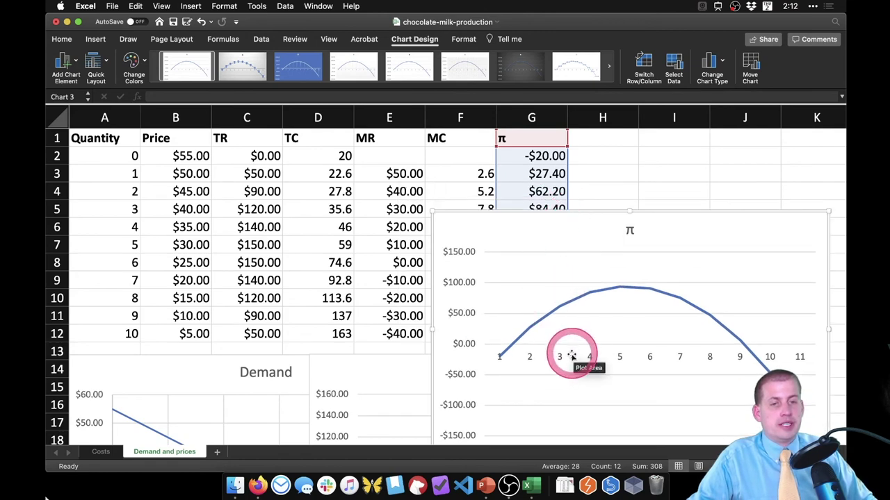
right_click(573, 354)
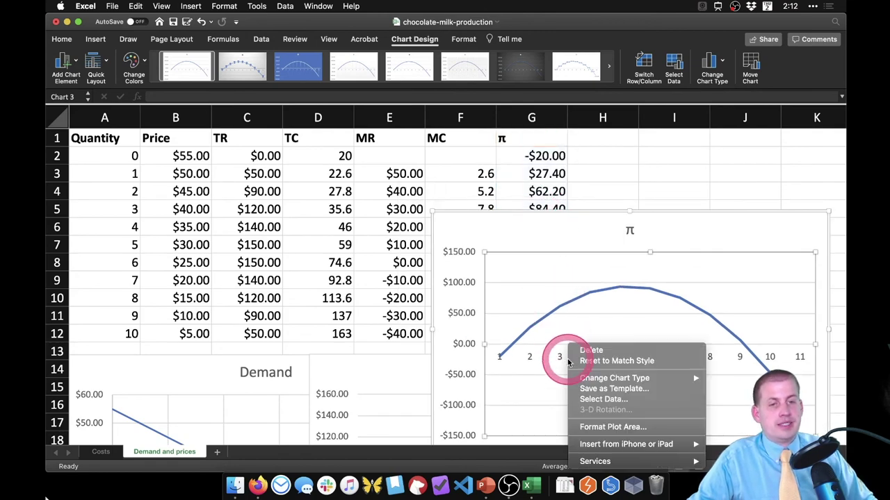
left_click(608, 401)
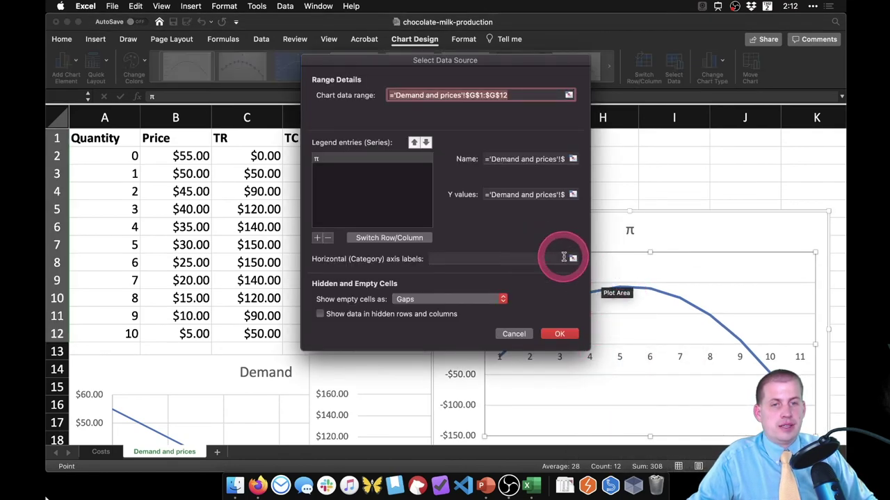
left_click(573, 258)
left_click_drag(86, 155, 100, 334)
left_click(419, 382)
left_click(560, 337)
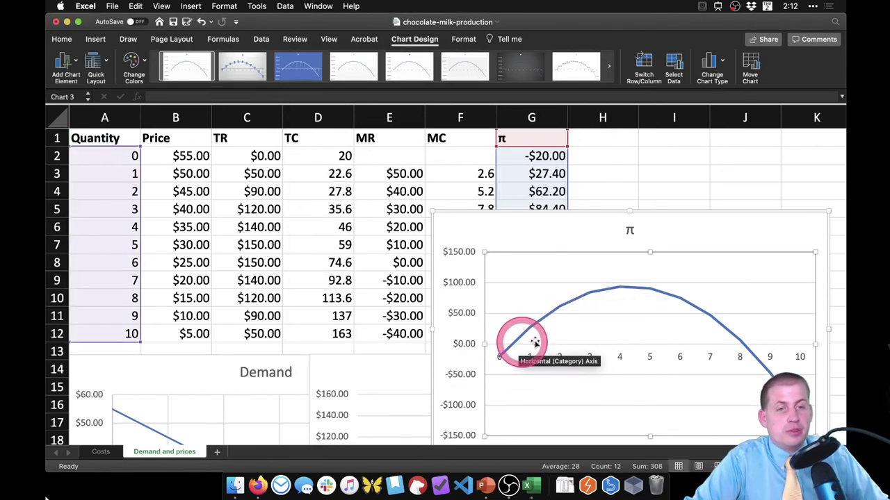
Step: Check the peak of the π curve and move the chart beside the TR chart, starting around row 14 near column J
mouse_move(589, 299)
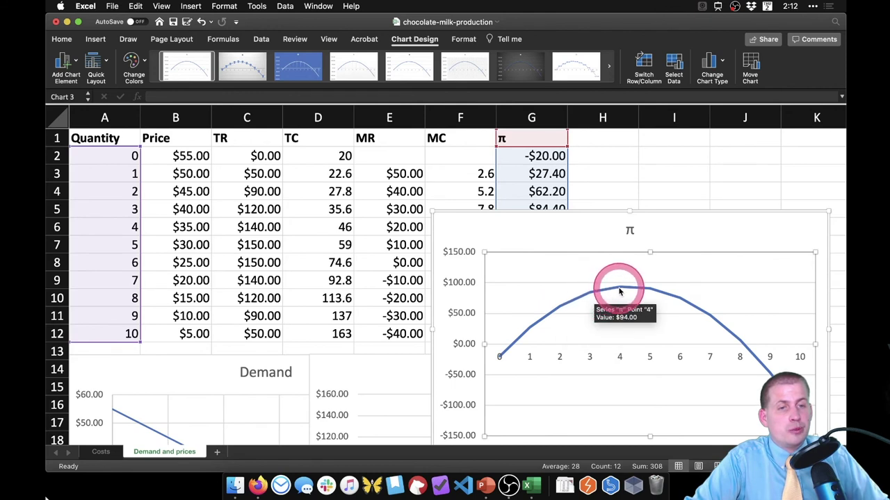
mouse_move(626, 290)
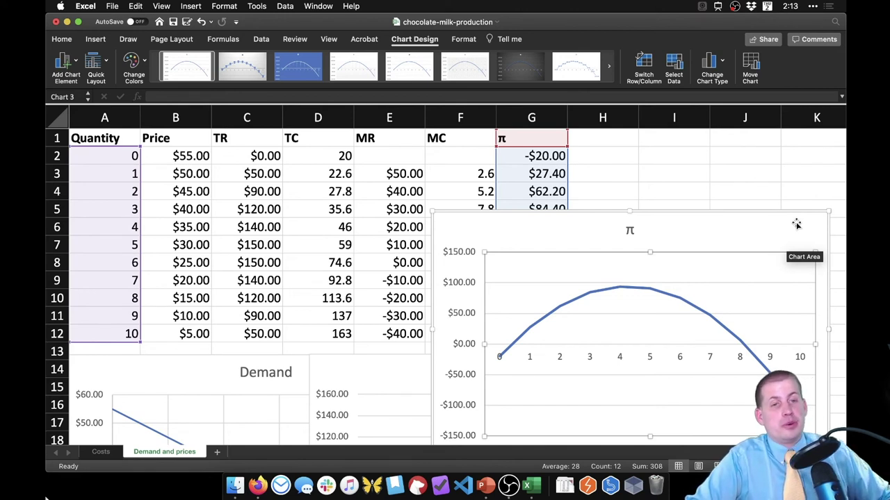
left_click_drag(602, 209, 812, 351)
left_click(813, 353)
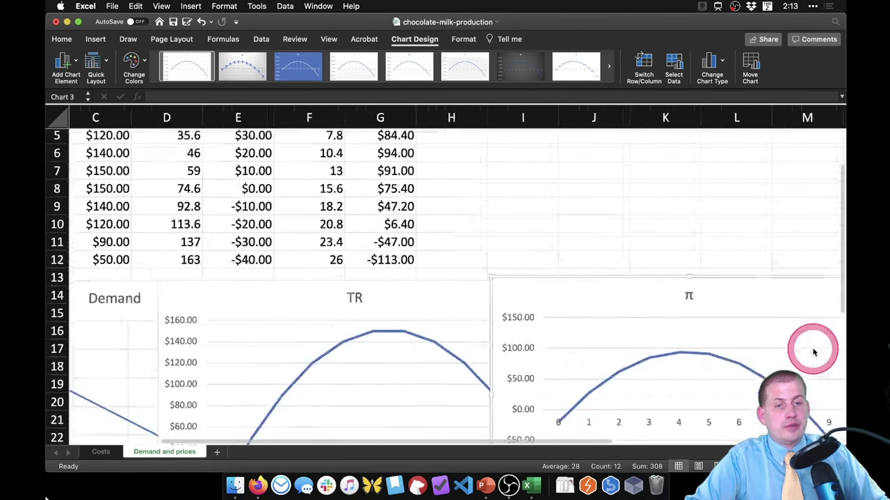
left_click_drag(463, 218, 535, 166)
Step: Compare the maximum of the TR curve with the maximum of the π curve
left_click(378, 281)
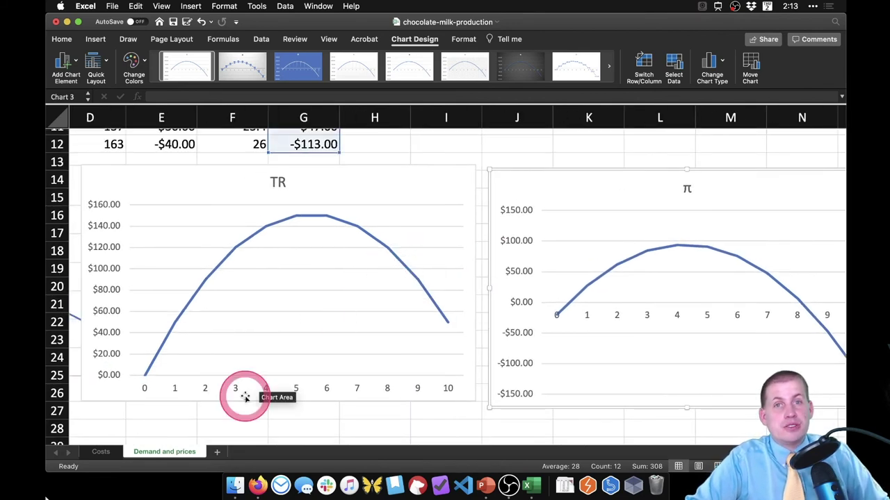
left_click(313, 220)
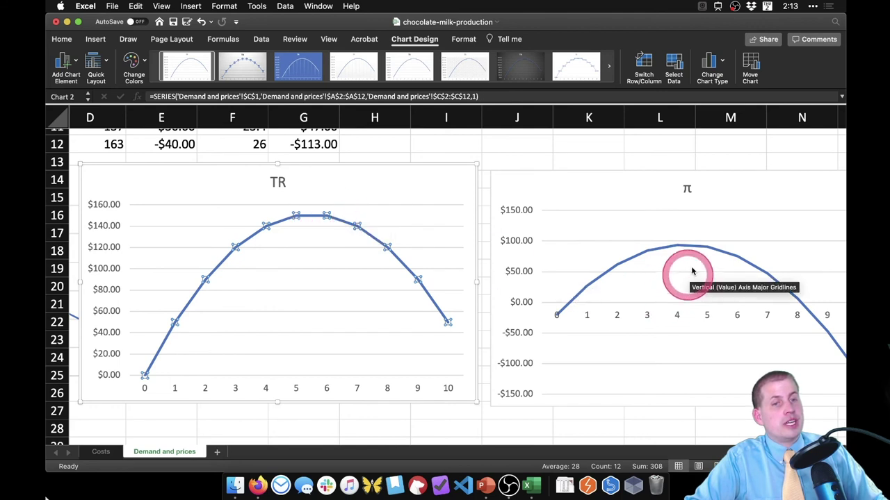
left_click(676, 244)
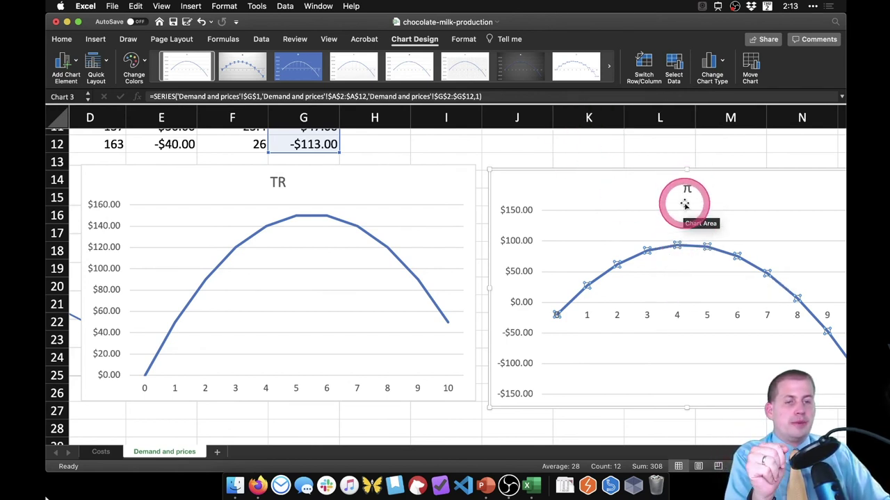
mouse_move(688, 248)
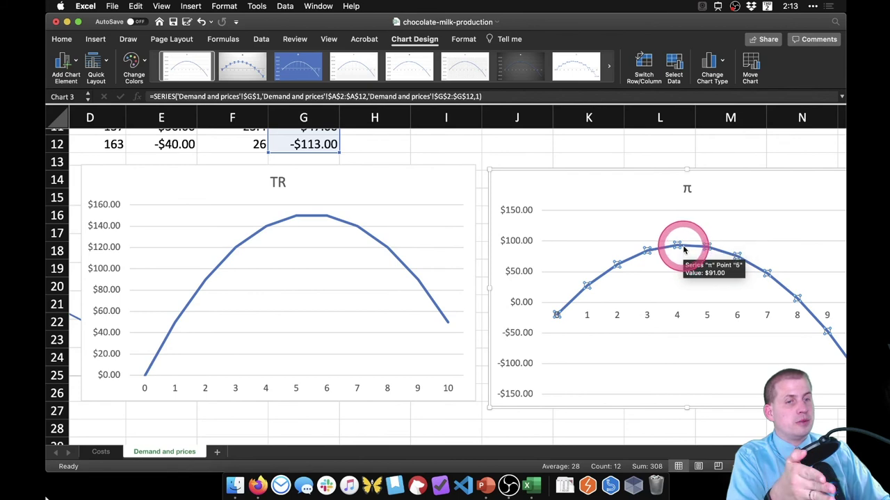
Step: Insert a 2-D line chart of the MR and MC columns E1:F12 and move it over columns G to M, starting at row 3
scroll(576, 219, "up", 3)
scroll(576, 220, "up", 5)
scroll(576, 220, "left", 3)
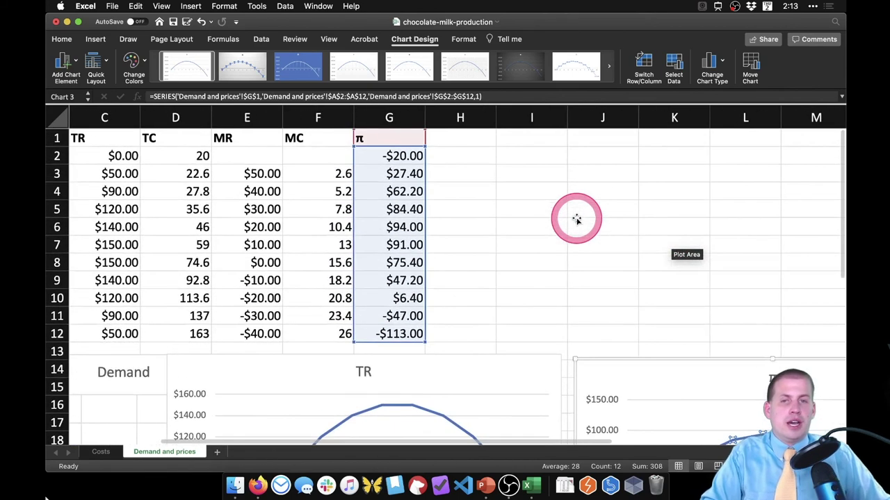
left_click(275, 174)
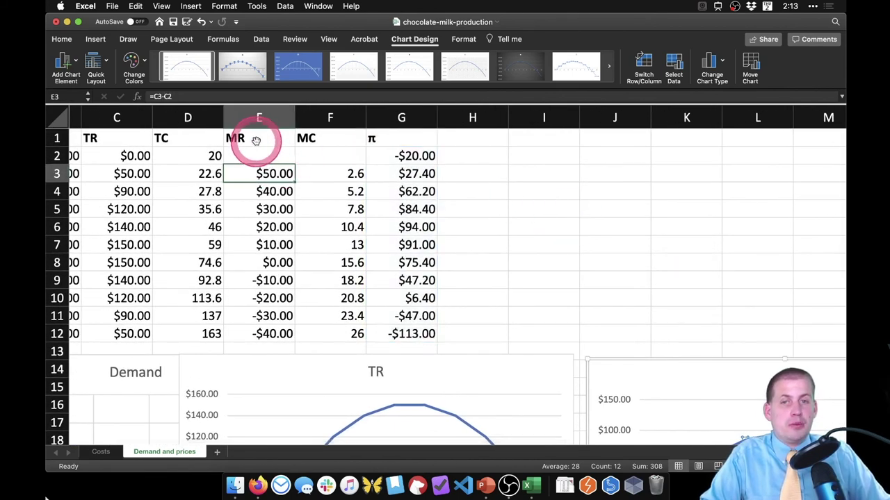
left_click_drag(240, 139, 330, 173)
left_click_drag(326, 206, 329, 328)
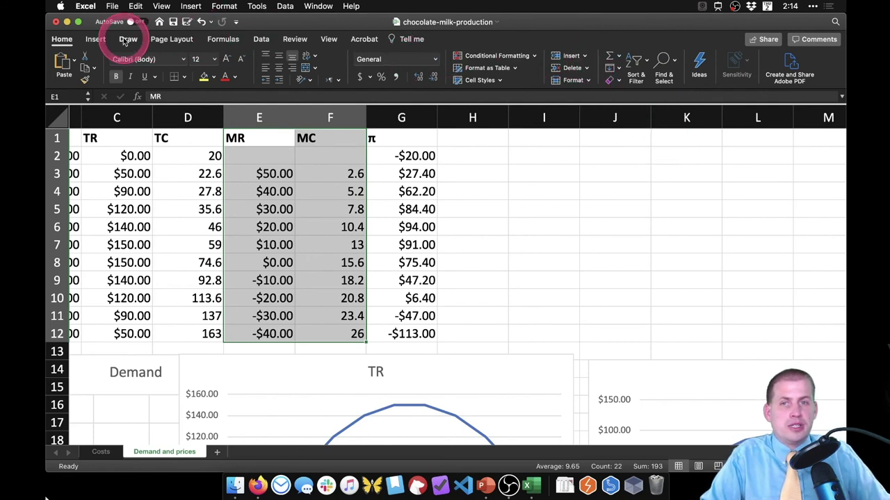
left_click(95, 39)
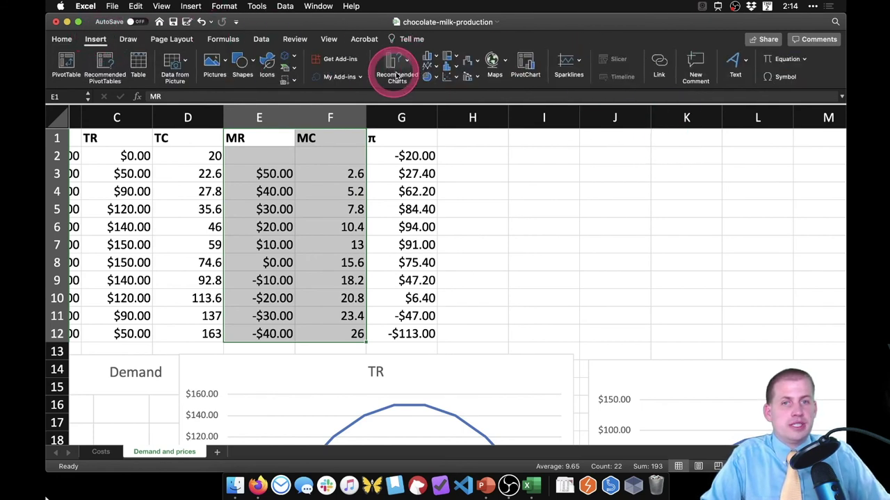
left_click(428, 65)
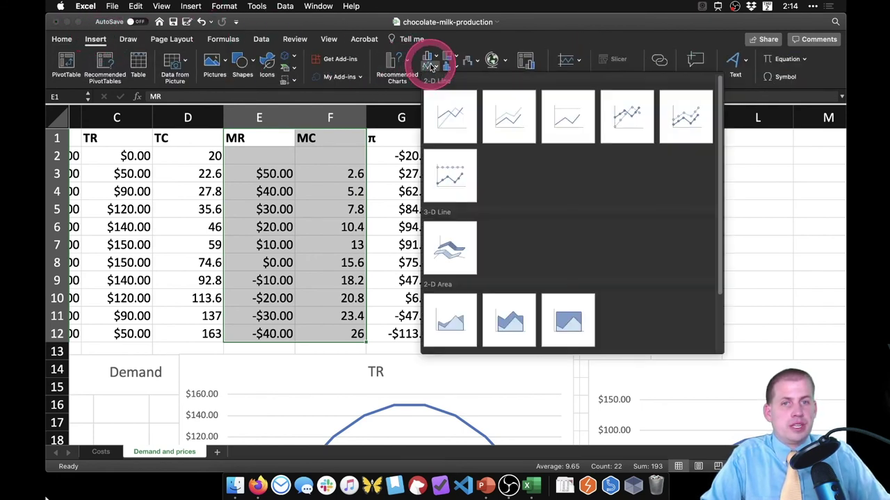
left_click(452, 126)
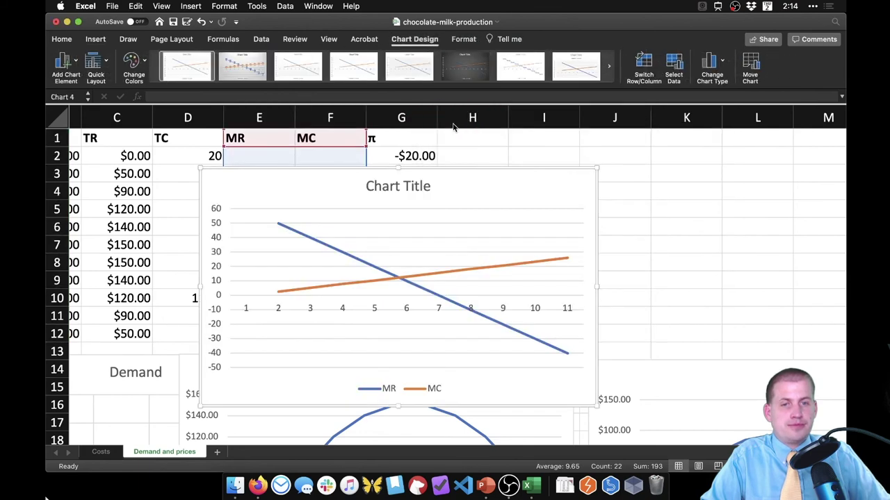
left_click_drag(330, 170, 552, 173)
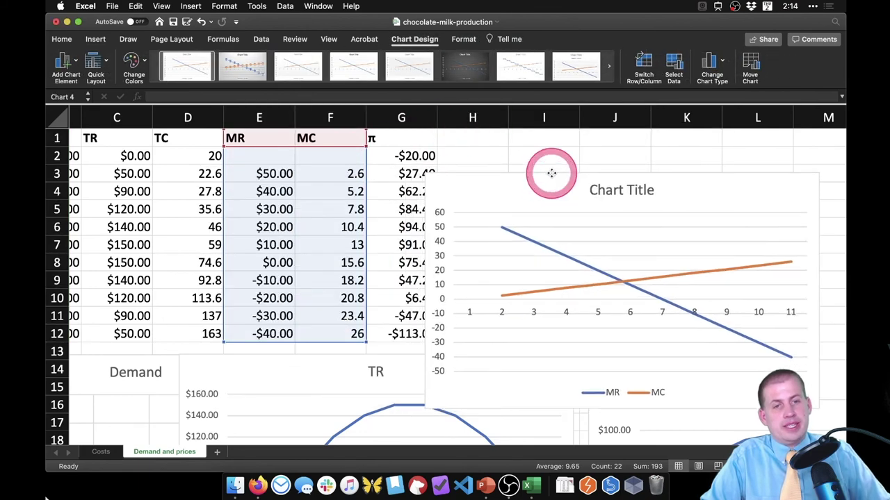
Step: Set the MR and MC chart's horizontal axis labels to the quantities in A2:A12
right_click(612, 308)
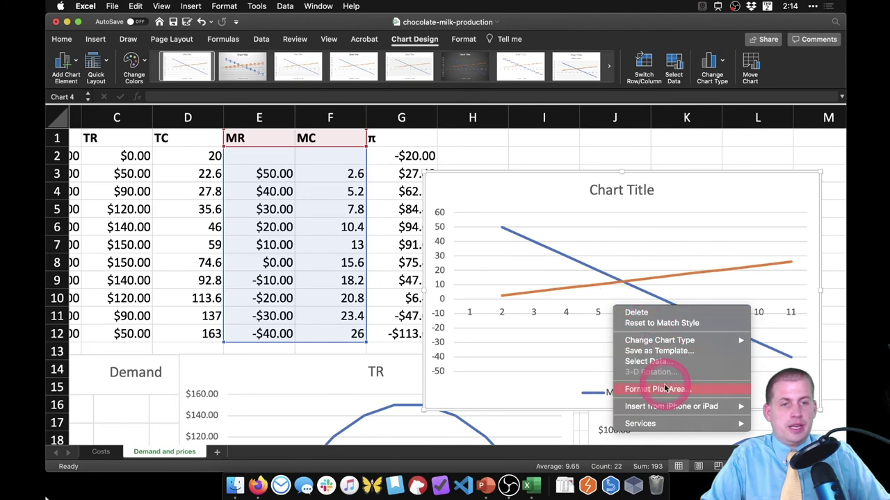
left_click(646, 362)
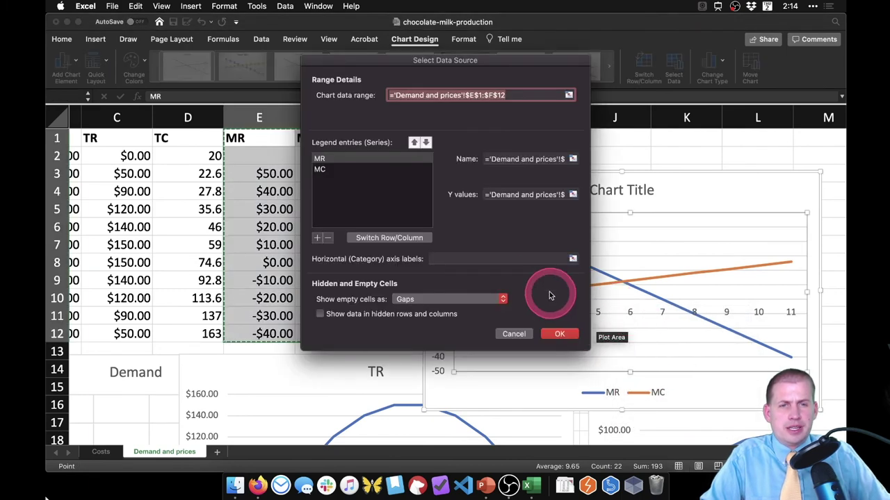
left_click(573, 259)
scroll(207, 240, "left", 2)
left_click_drag(123, 155, 105, 329)
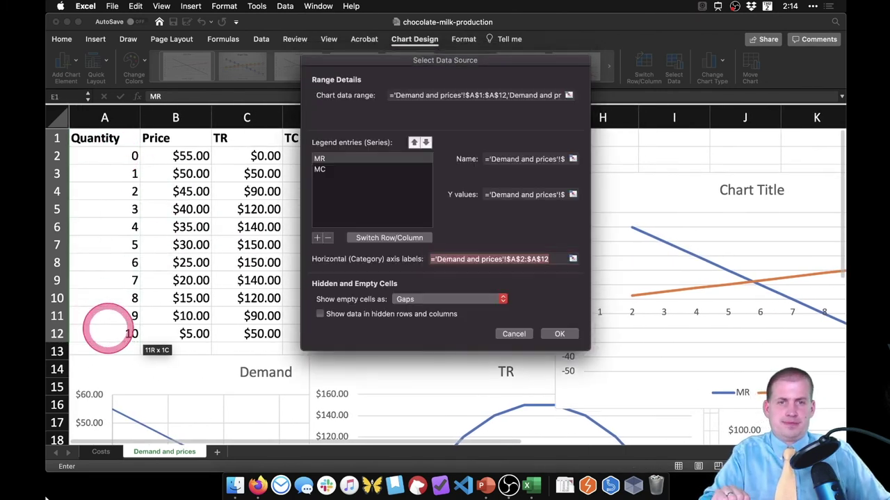
left_click(562, 335)
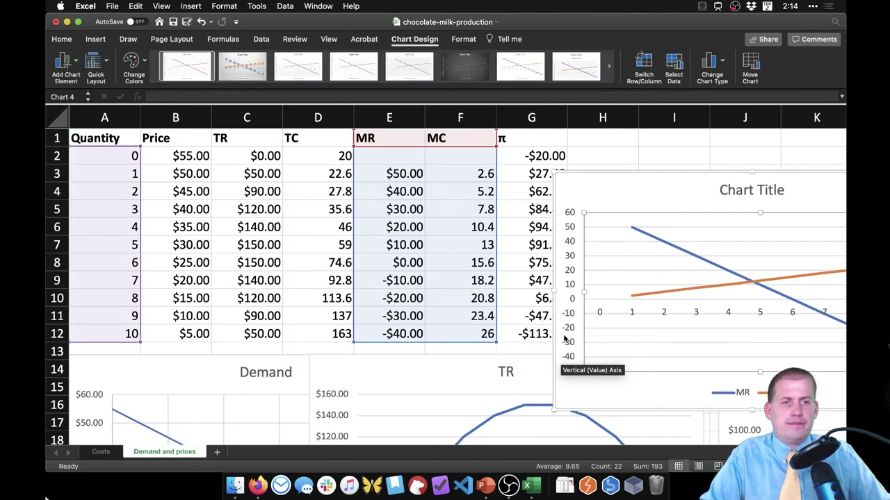
Step: Examine the point where the MR and MC lines cross in the new chart and the quantity it corresponds to
left_click(602, 310)
scroll(602, 310, "right", 6)
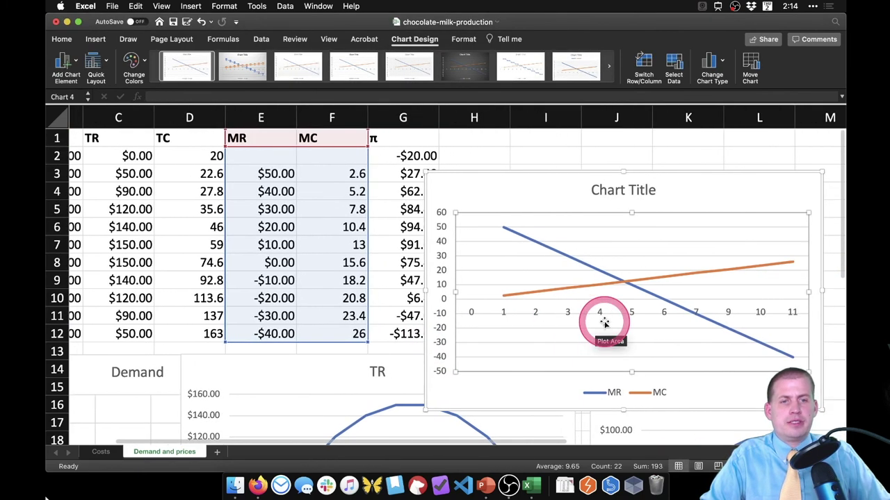
mouse_move(520, 284)
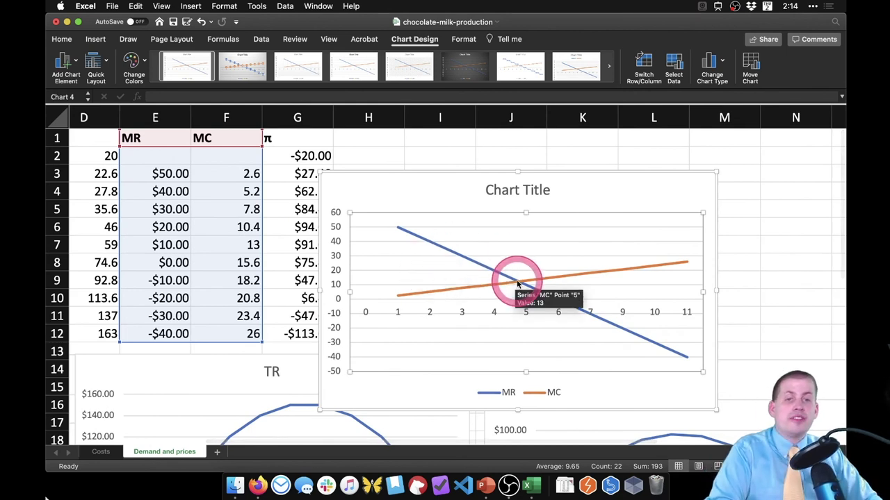
left_click(664, 304)
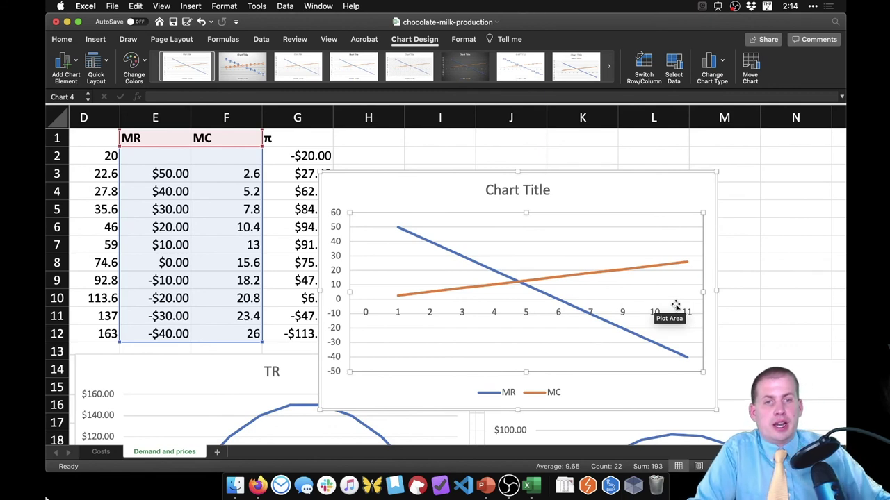
left_click(562, 274)
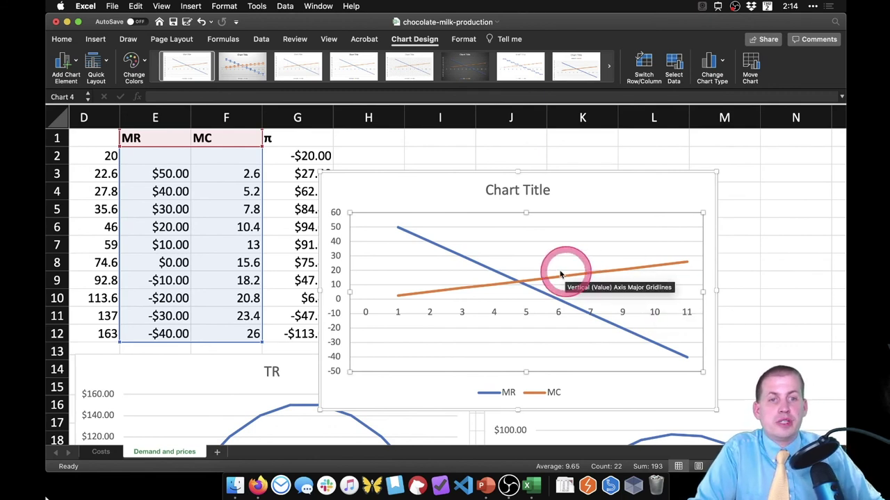
left_click(520, 282)
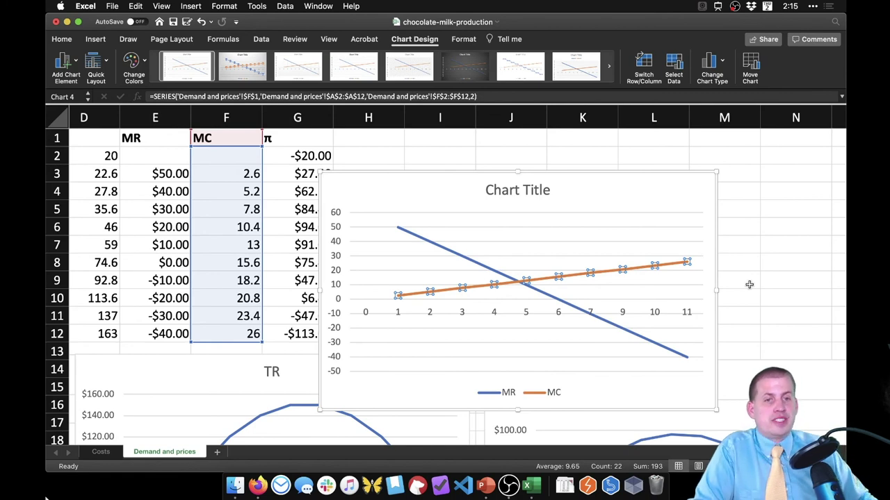
scroll(208, 233, "left", 3)
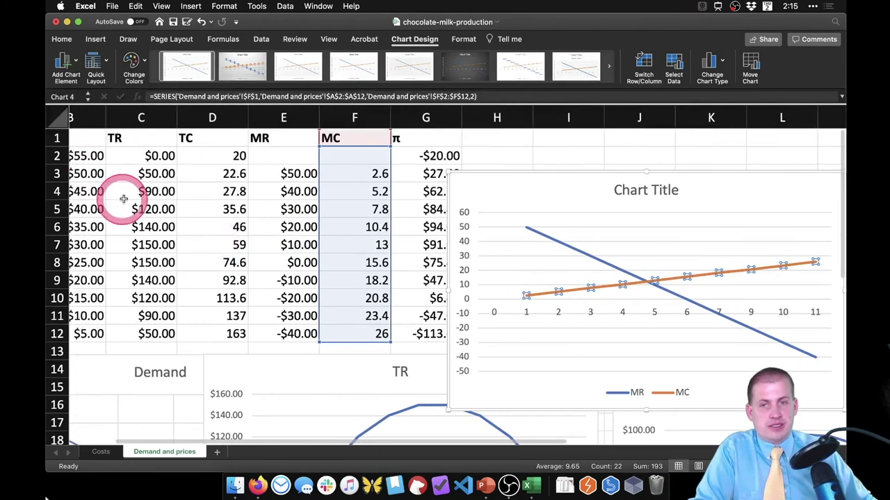
scroll(119, 191, "left", 2)
scroll(538, 289, "right", 3)
scroll(538, 288, "down", 1)
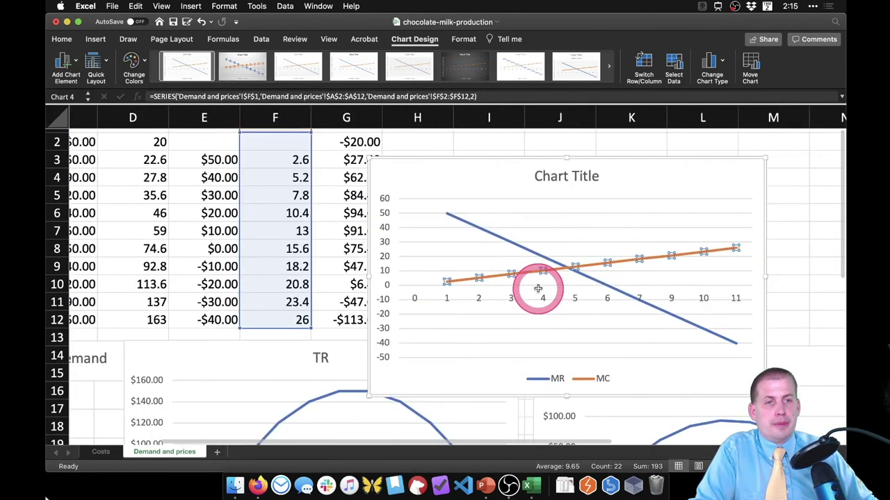
scroll(539, 288, "right", 3)
scroll(538, 288, "up", 1)
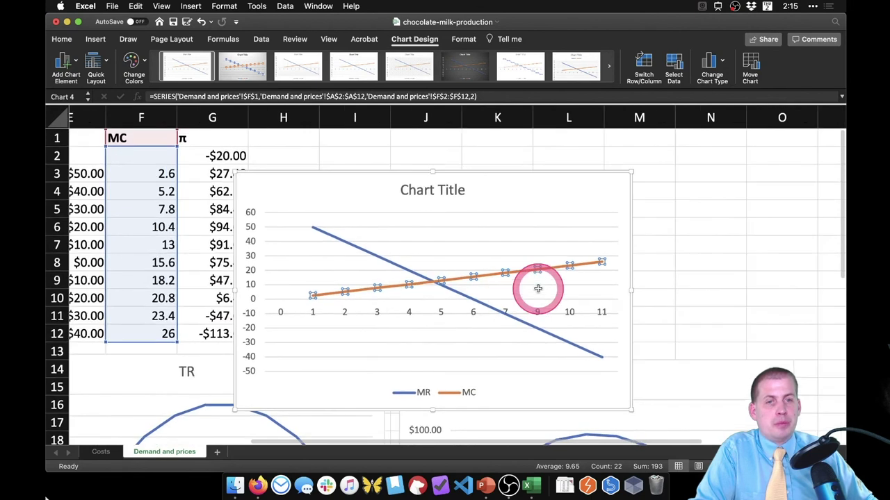
left_click(435, 281)
left_click(435, 282)
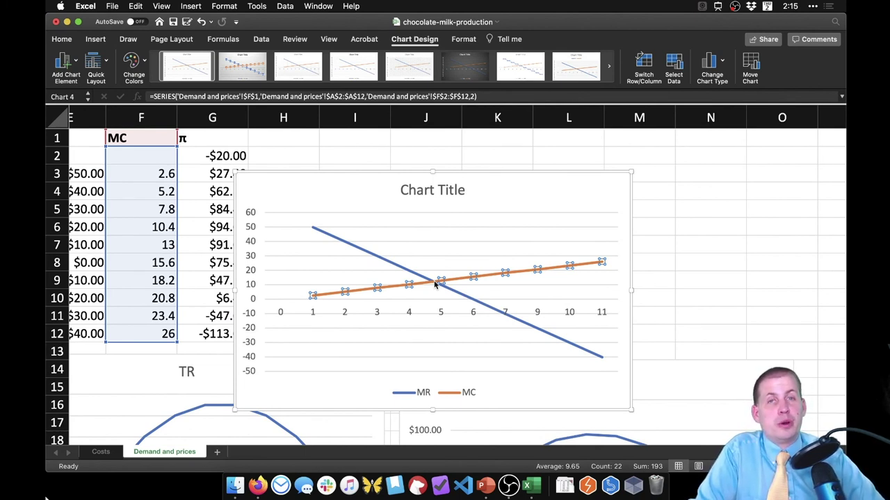
left_click(435, 282)
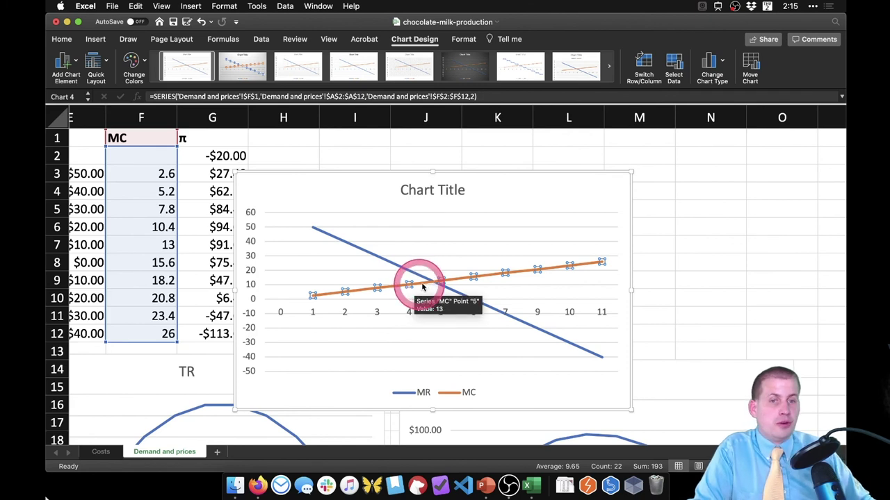
Step: Examine the prices for quantities 4 and 5 in the demand table, A6:B7
mouse_move(440, 280)
left_mouse_down()
mouse_move(526, 278)
mouse_move(653, 306)
mouse_move(616, 292)
mouse_move(357, 302)
mouse_move(421, 287)
mouse_move(130, 250)
mouse_move(118, 139)
mouse_move(132, 254)
mouse_move(132, 222)
mouse_move(157, 241)
left_mouse_up()
scroll(129, 244, "left", 5)
left_click(133, 228)
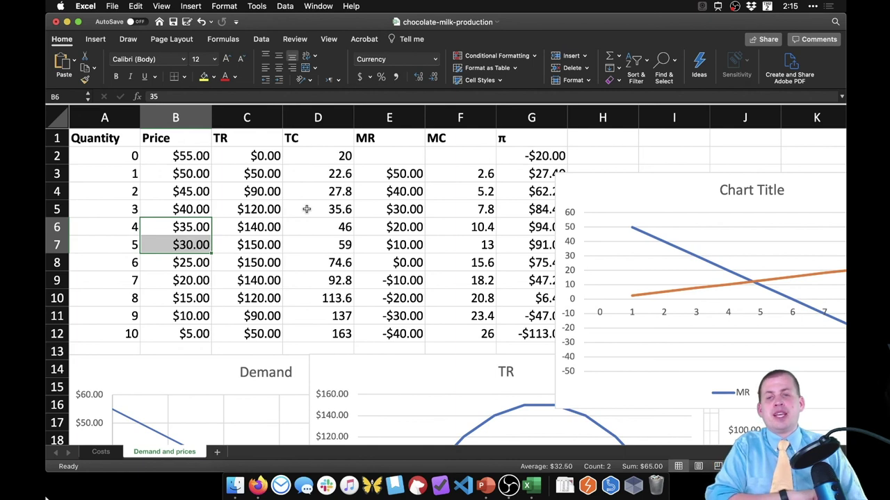
left_click(104, 235)
left_click_drag(149, 236, 163, 245)
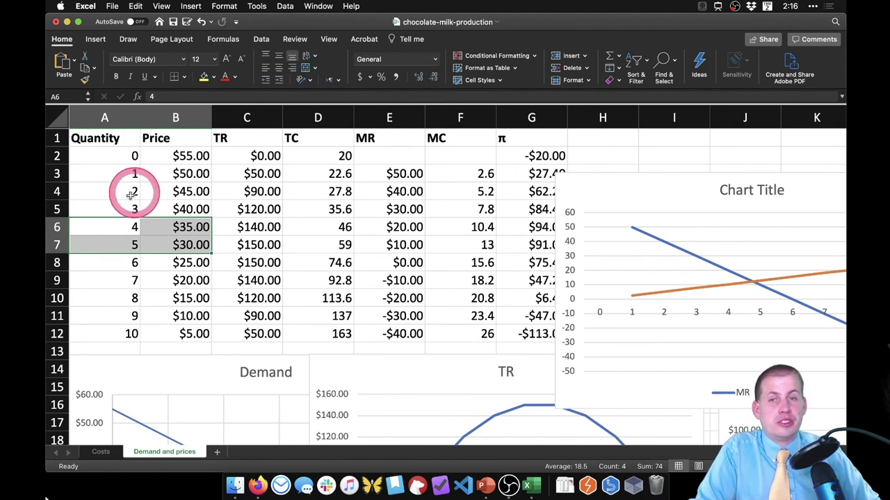
left_click(123, 230)
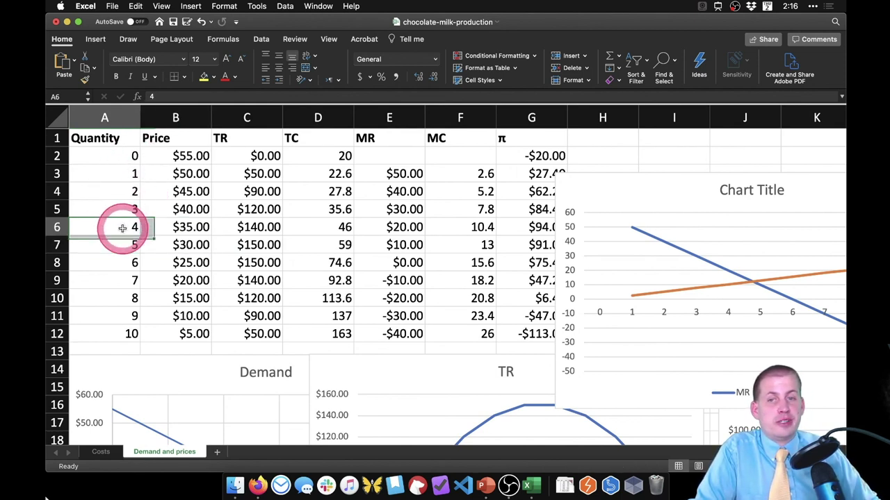
Step: Check the average variable cost for quantities 4 and 5 on the Costs sheet and return to the Demand and prices sheet
left_click(101, 453)
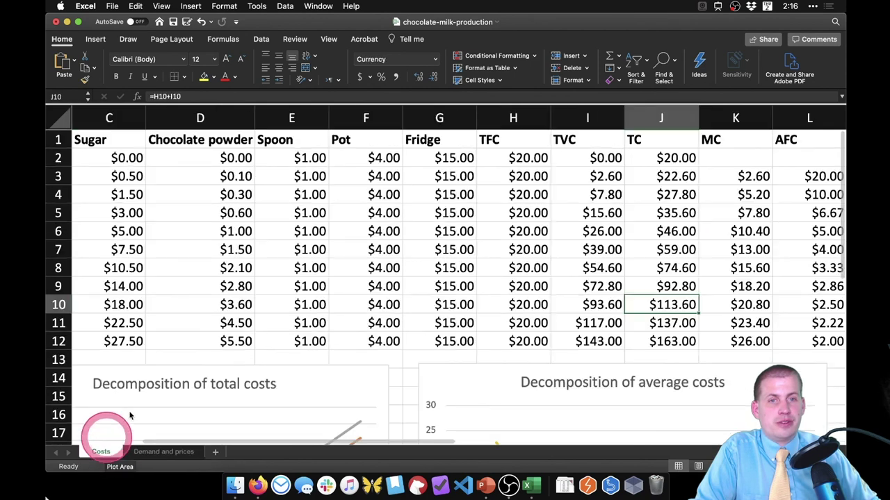
scroll(480, 277, "left", 5)
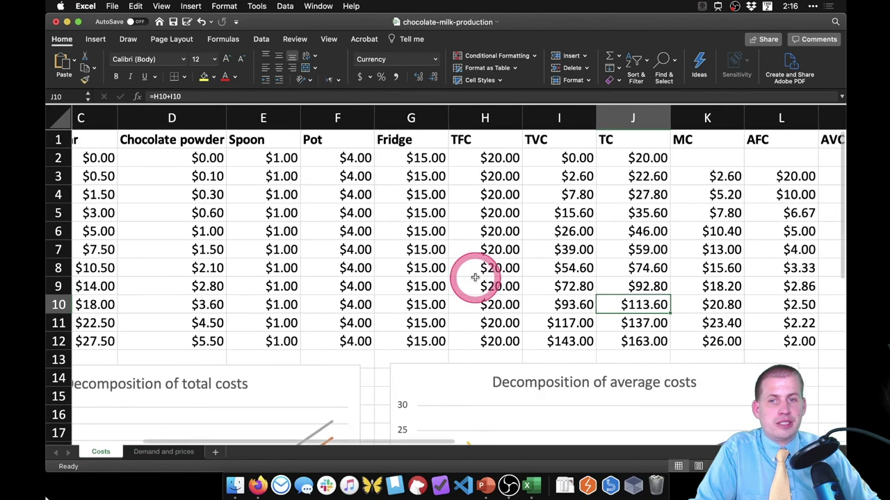
left_click_drag(114, 232, 111, 249)
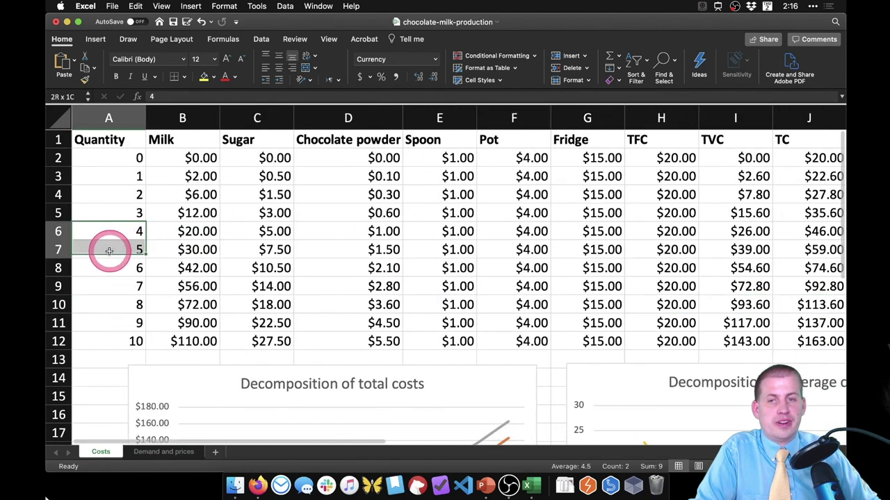
scroll(323, 269, "right", 3)
scroll(324, 270, "right", 5)
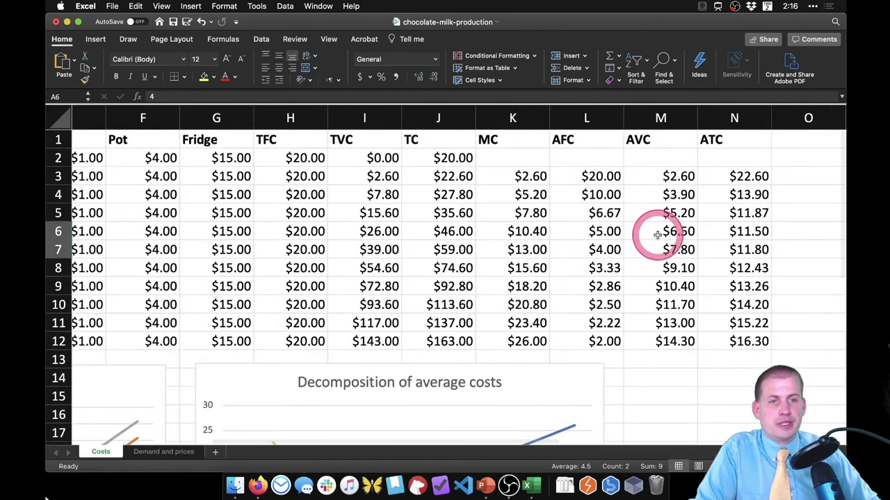
left_click_drag(655, 229, 663, 250)
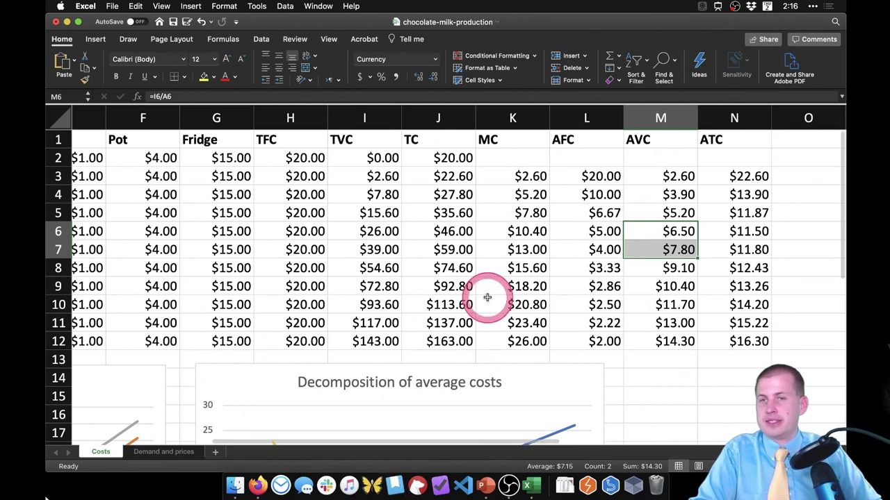
scroll(351, 278, "left", 5)
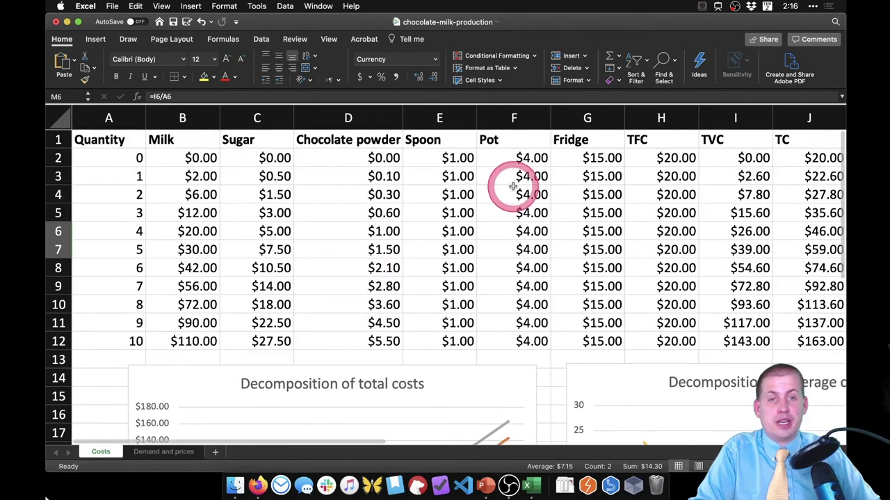
scroll(742, 188, "right", 5)
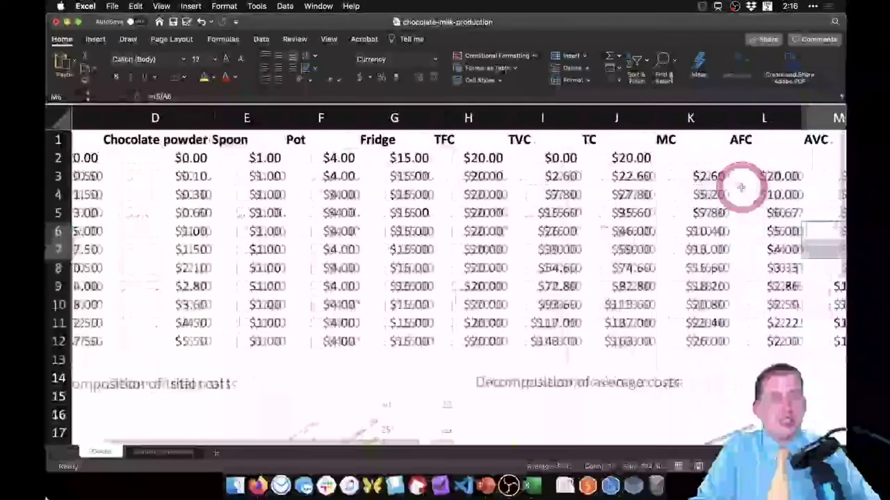
left_click(160, 452)
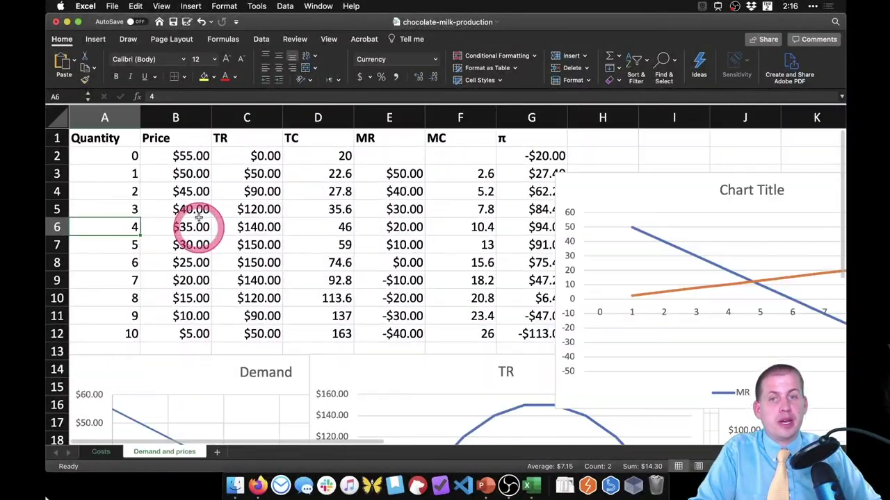